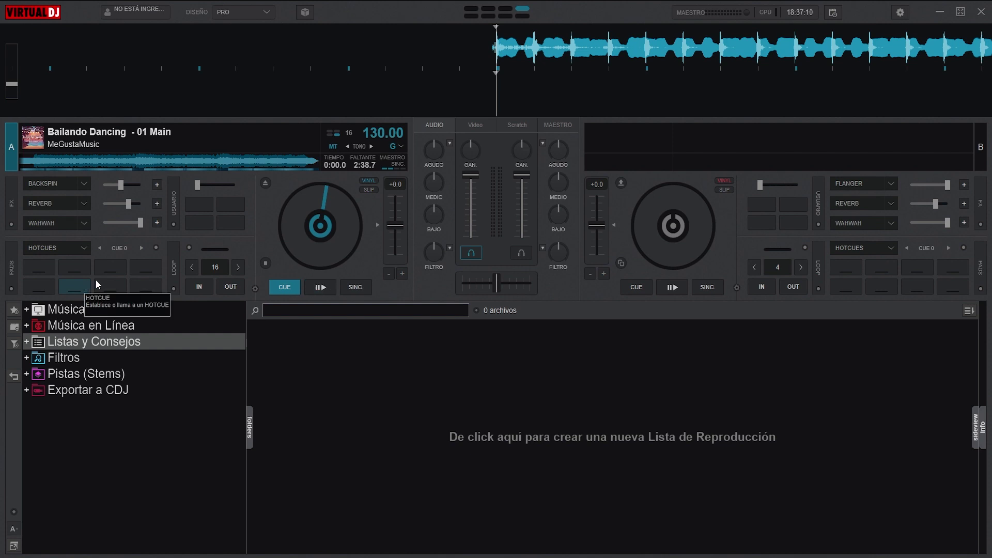
- Switch deck A's performance pads from hotcues to the stems page
click(86, 249)
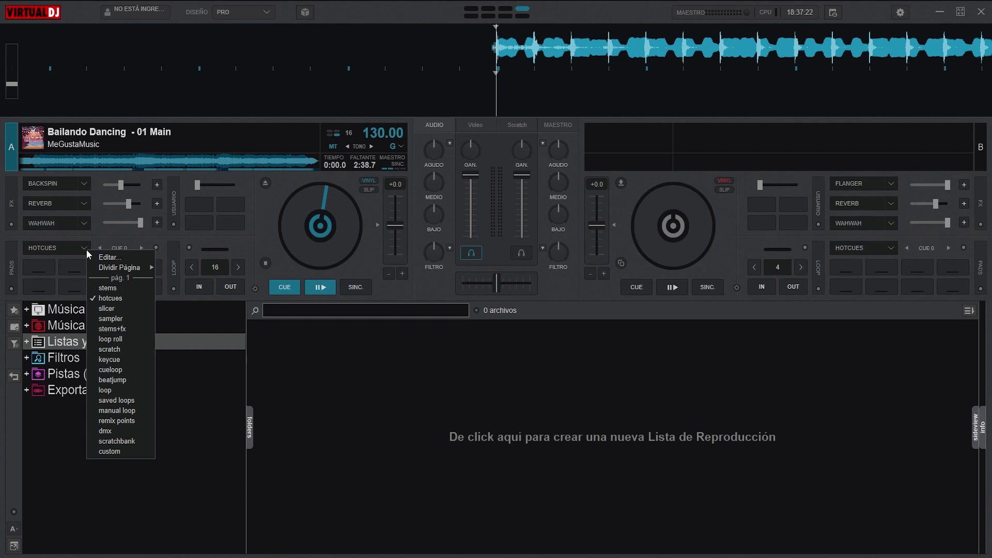
click(114, 292)
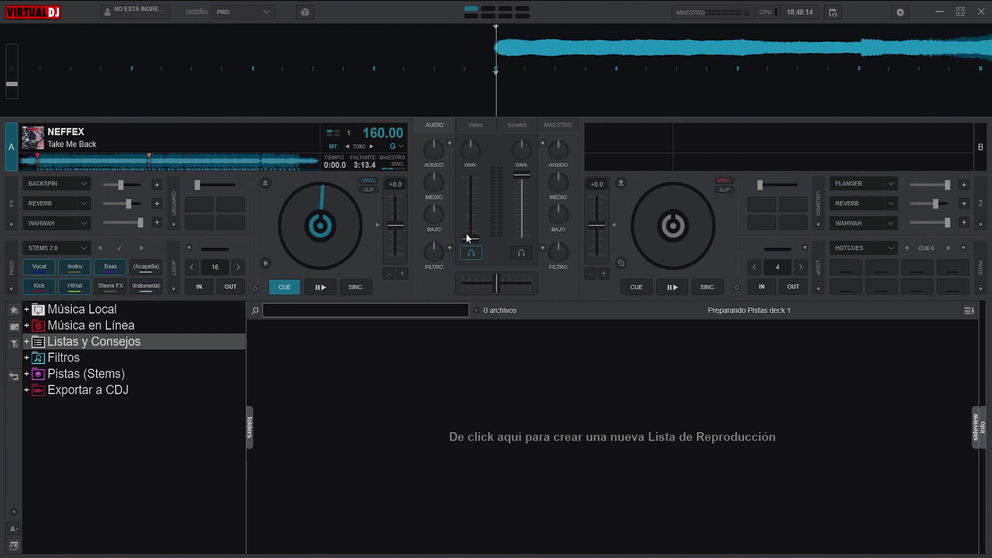
- Play the loaded track on deck A from just before Cue 2 with its volume fader raised
drag(466, 234, 479, 191)
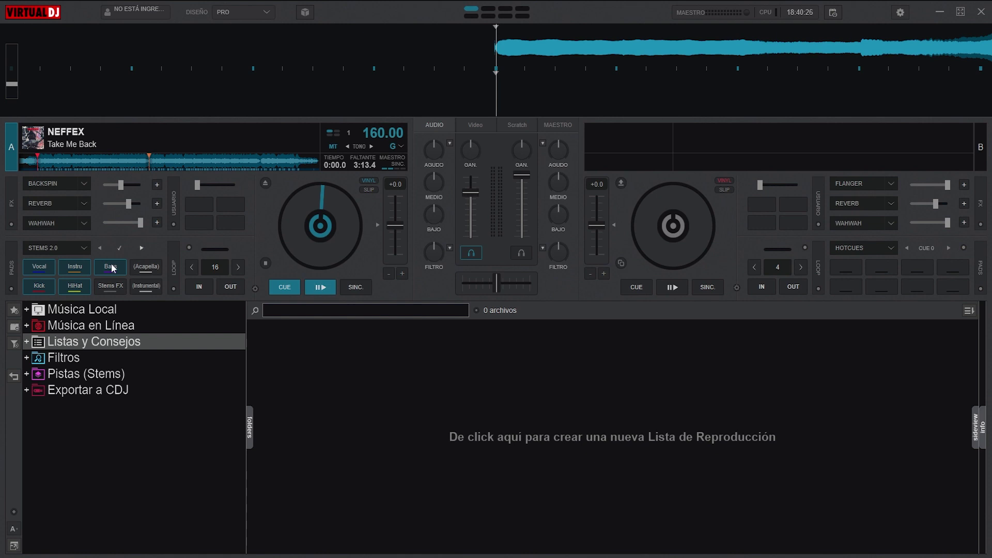
click(313, 290)
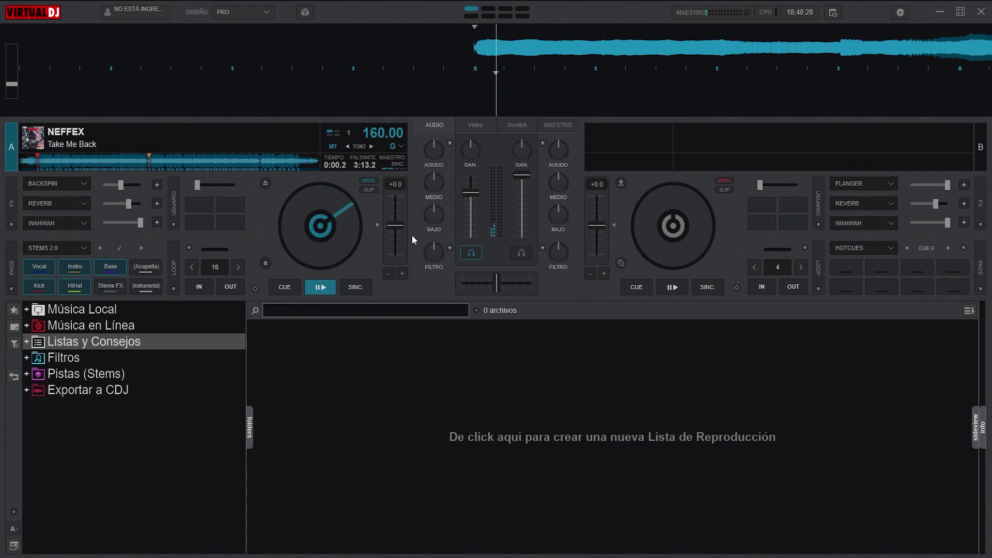
click(148, 166)
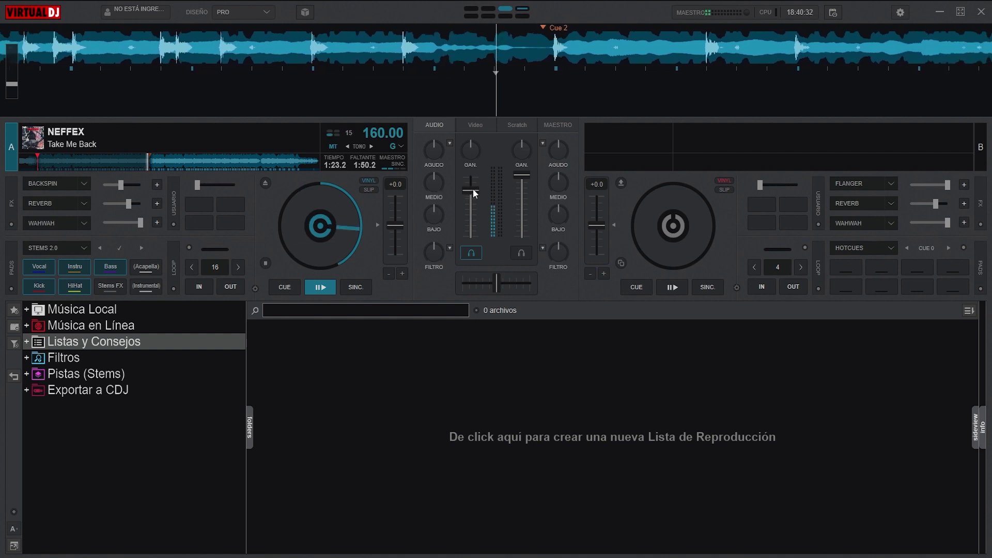
mouse_move(471, 193)
mouse_down()
mouse_move(470, 182)
mouse_move(476, 229)
mouse_move(479, 186)
mouse_up()
- Mute deck A's Vocal stem, bring it back and mute it again while adjusting the volume
click(39, 267)
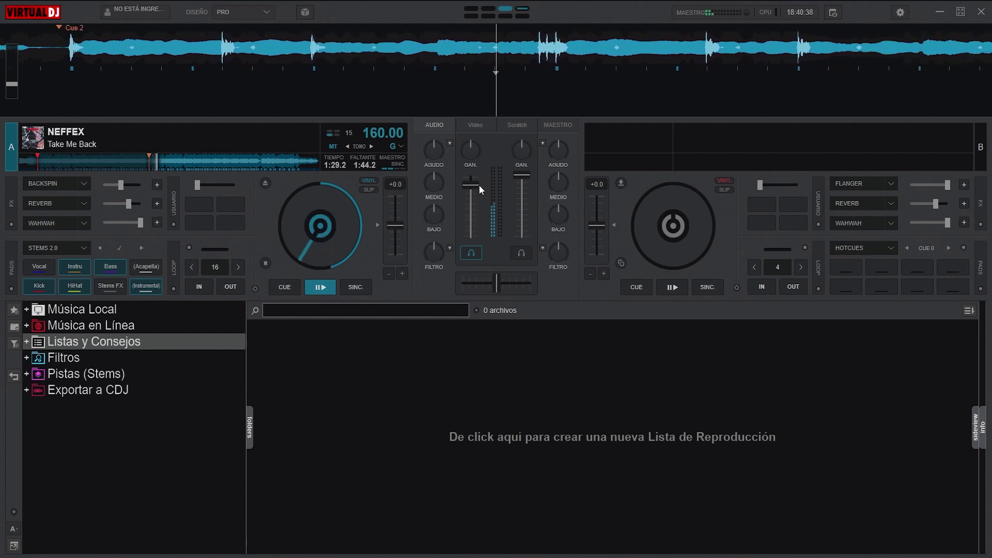
mouse_move(476, 185)
mouse_down()
mouse_move(473, 237)
mouse_move(478, 185)
mouse_up()
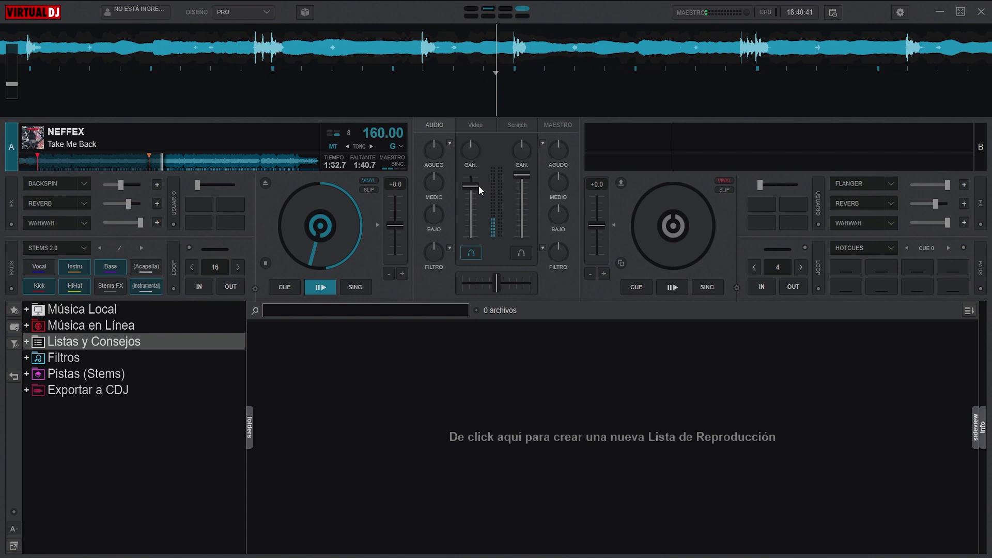
click(48, 266)
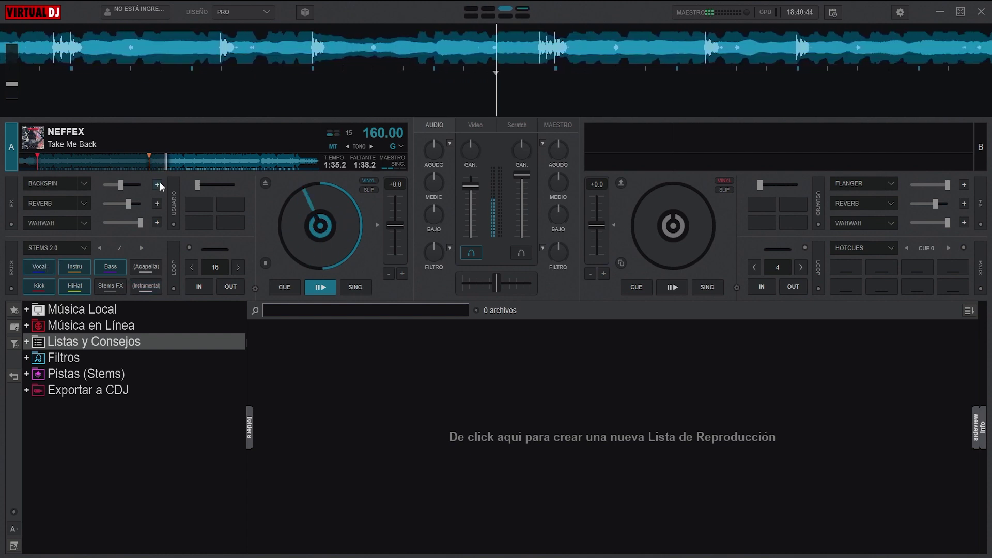
click(39, 268)
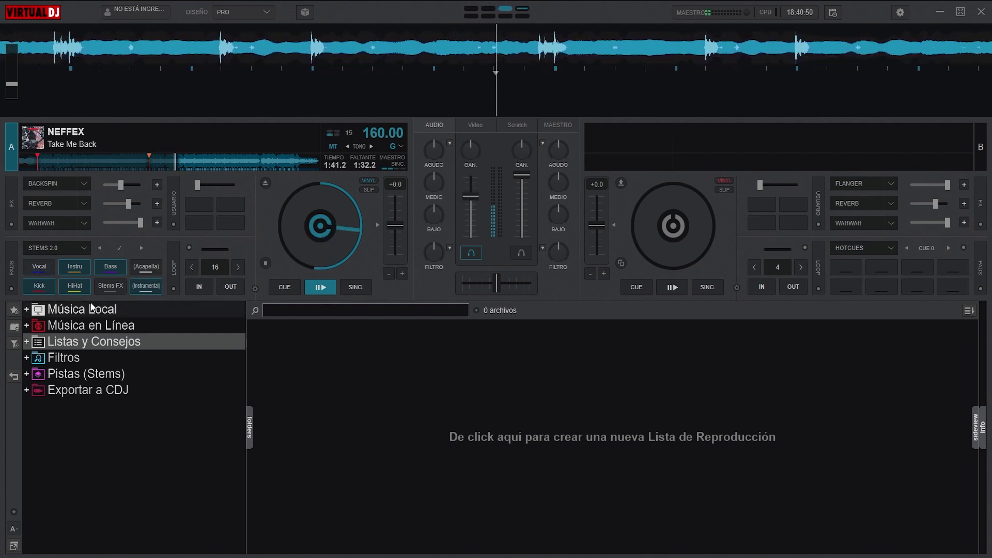
- Mute the Instru, Bass, HiHat and Kick stems on deck A during playback, toggling HiHat to compare the sound
click(81, 271)
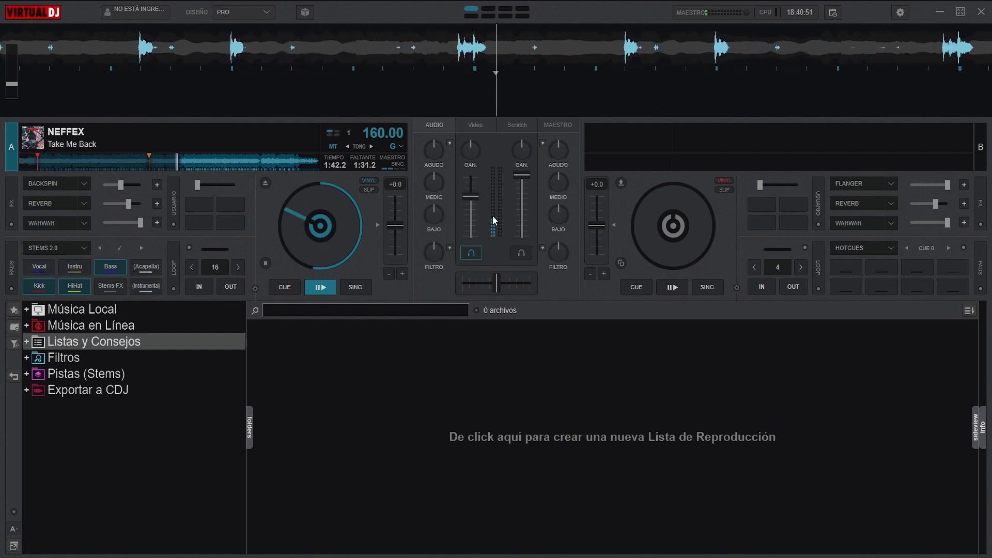
click(120, 268)
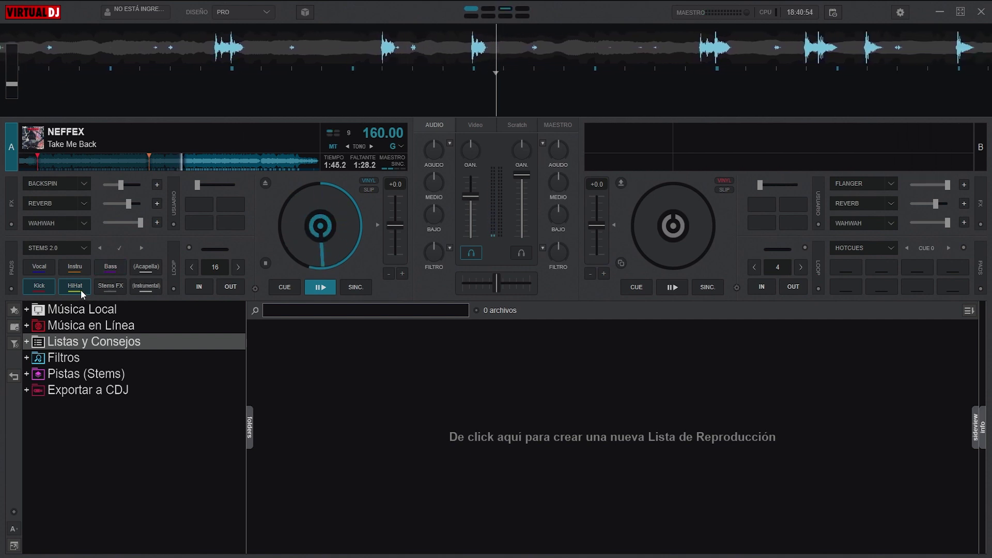
drag(470, 197, 471, 185)
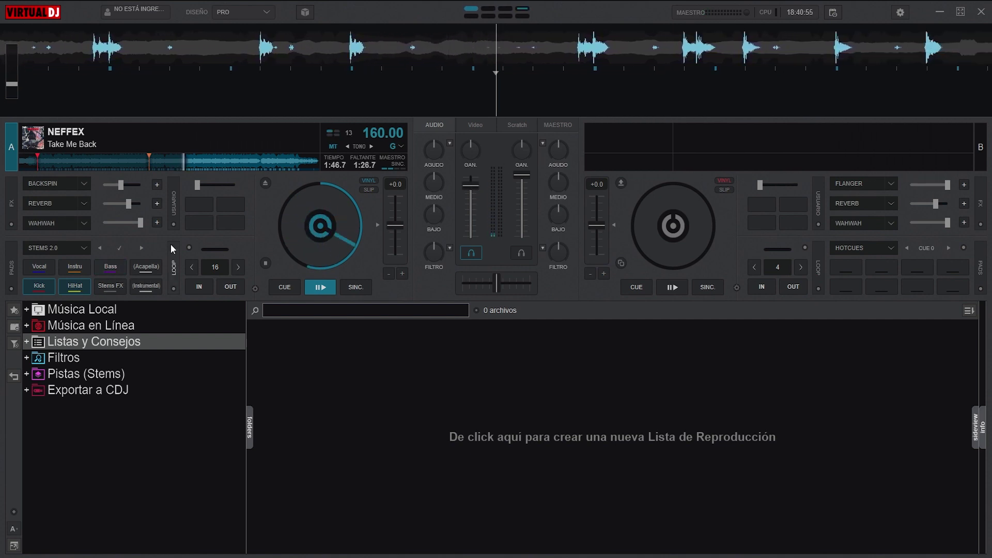
click(76, 287)
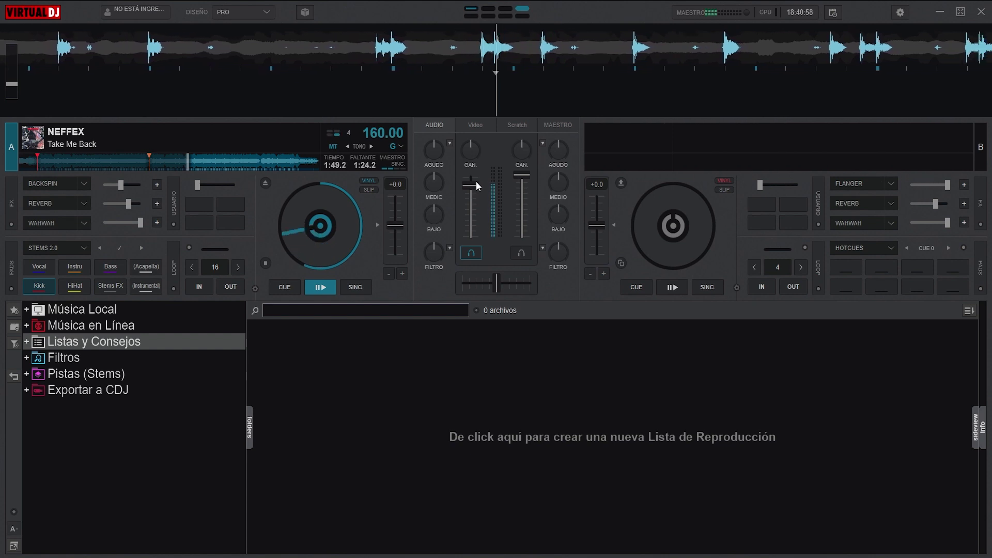
click(78, 287)
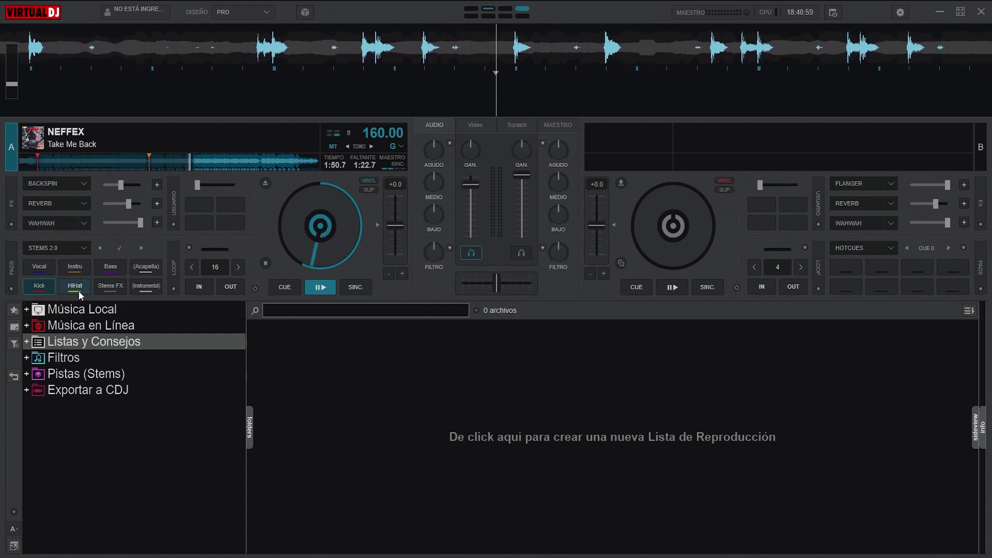
click(48, 290)
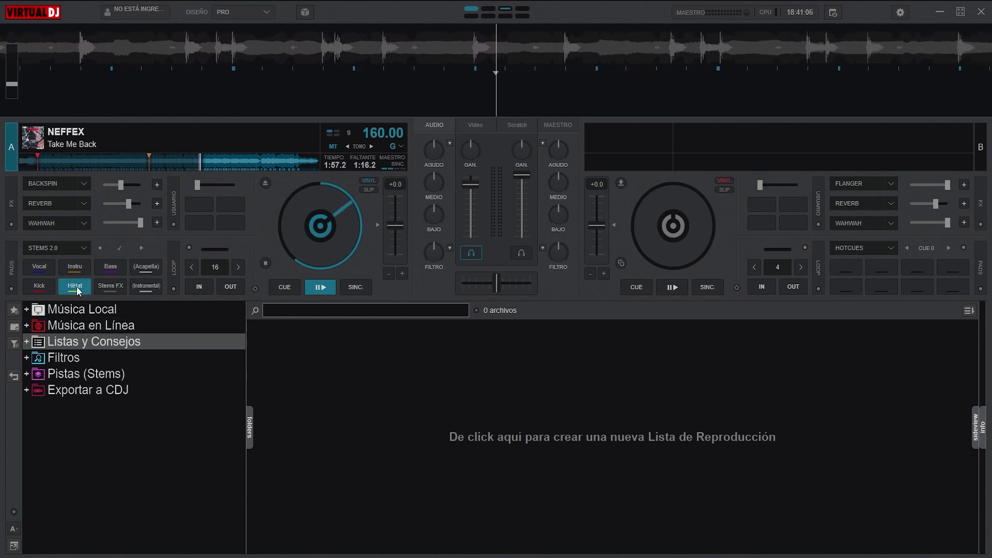
- Audition the Instru and Bass stems, return to Cue 2, and leave only the Vocal stem playing
click(76, 268)
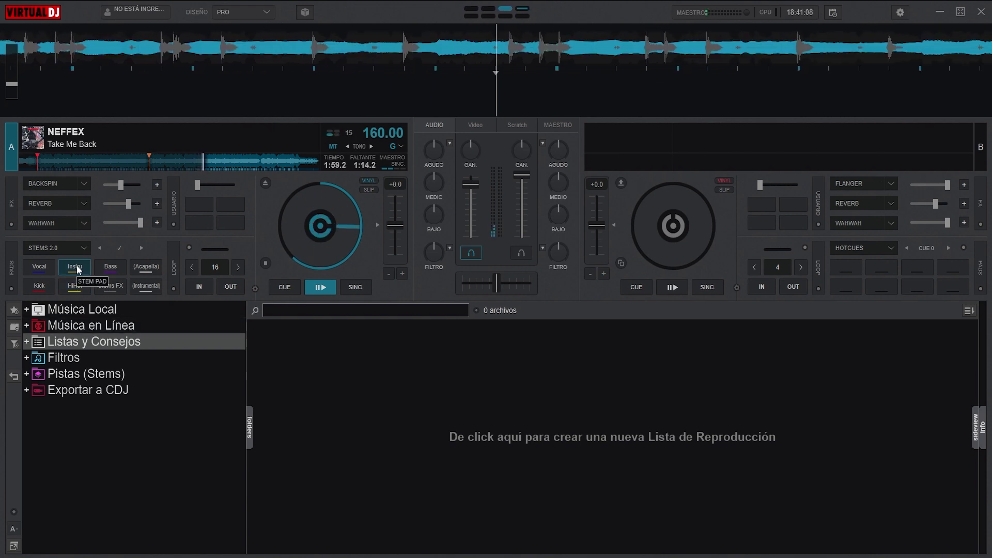
click(110, 266)
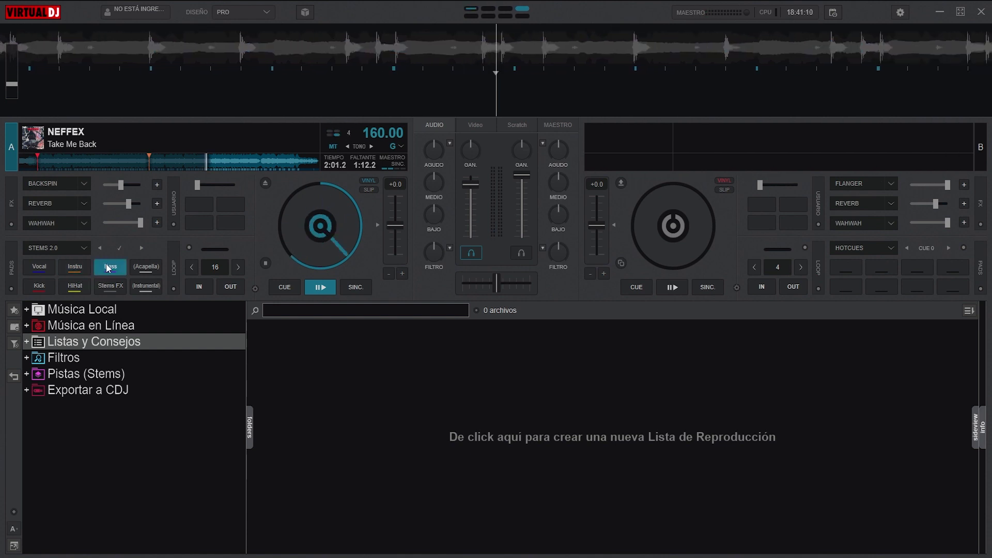
click(150, 163)
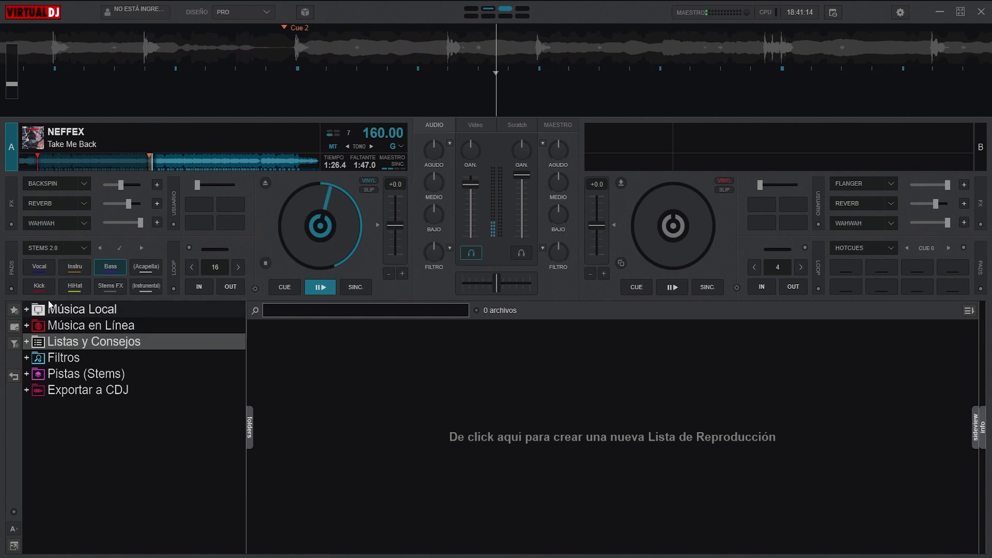
click(42, 269)
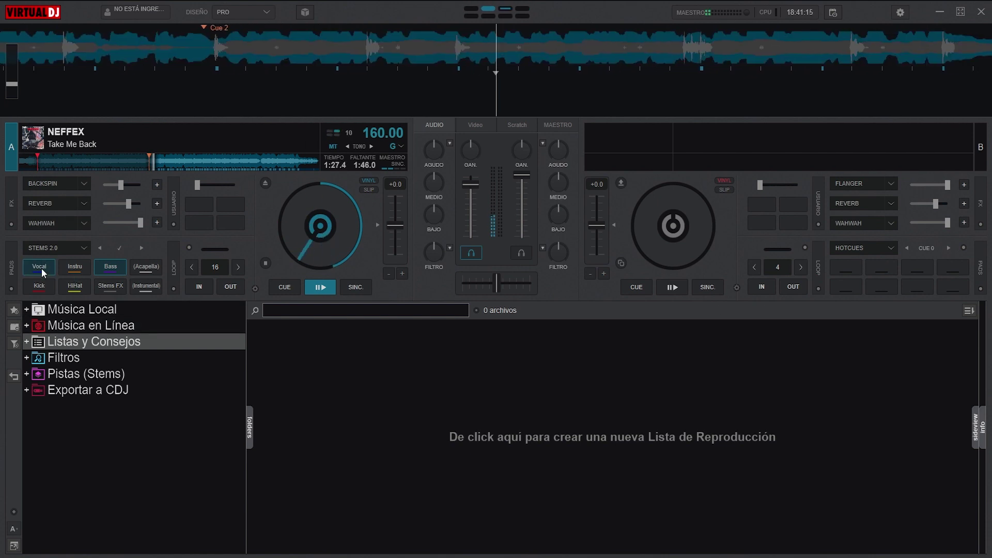
click(111, 266)
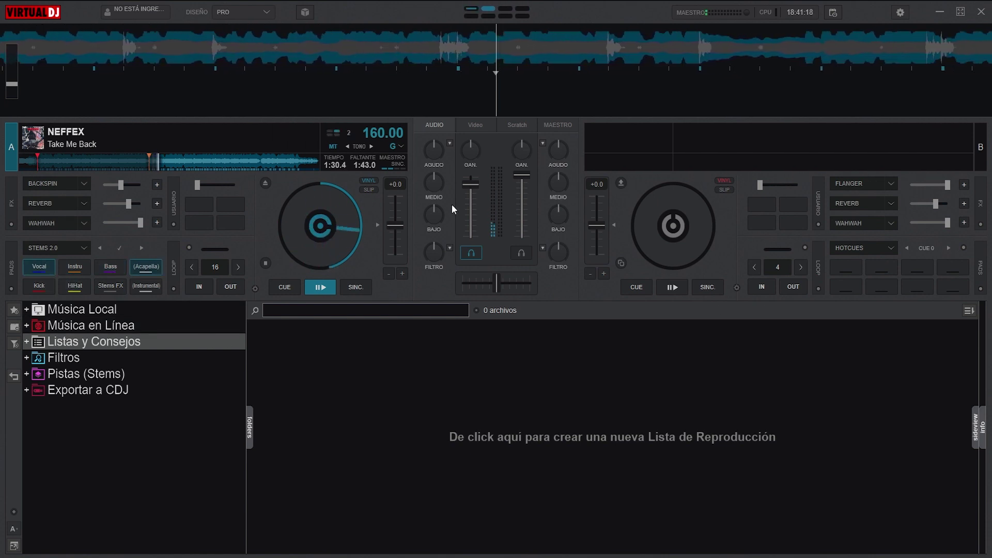
- Lower deck A's volume and stop the track back at Cue 2
mouse_move(475, 184)
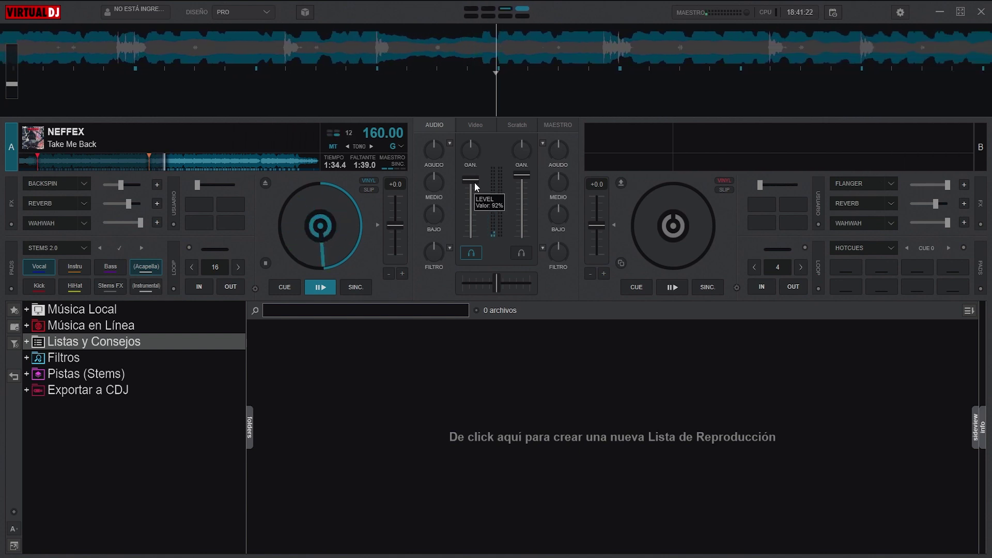
drag(475, 185, 457, 213)
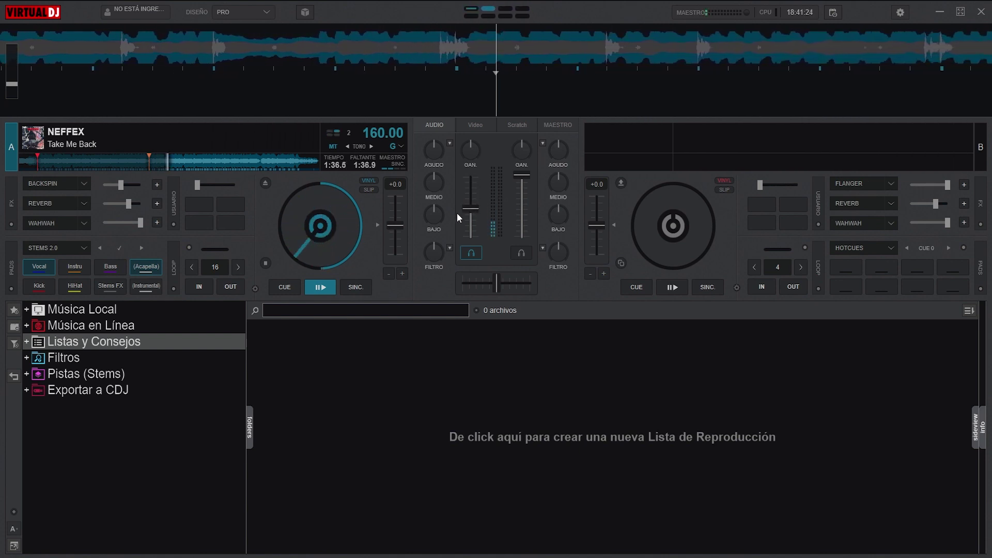
click(290, 286)
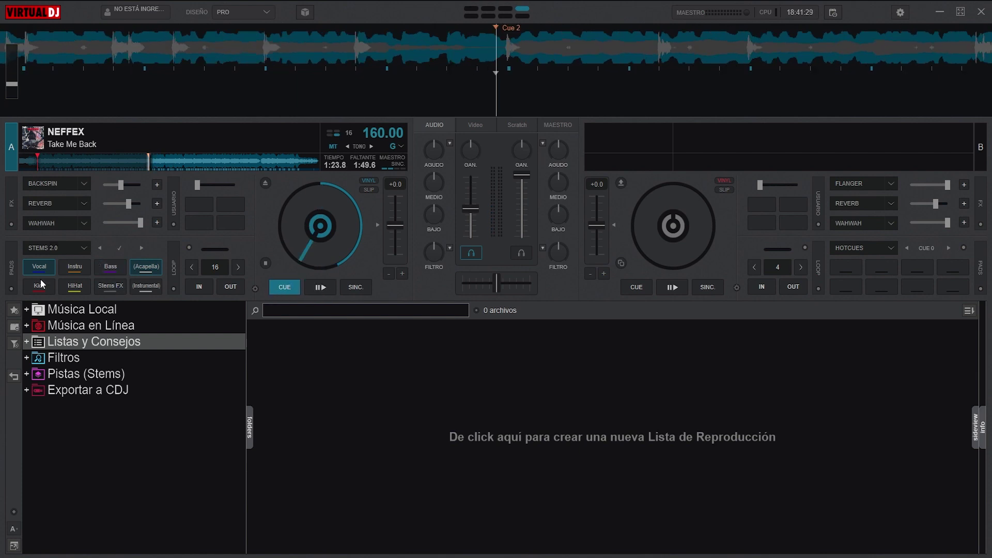
- Switch the HiHat and Bass stems on and back off on the stopped deck
click(75, 286)
click(82, 283)
click(110, 267)
click(111, 267)
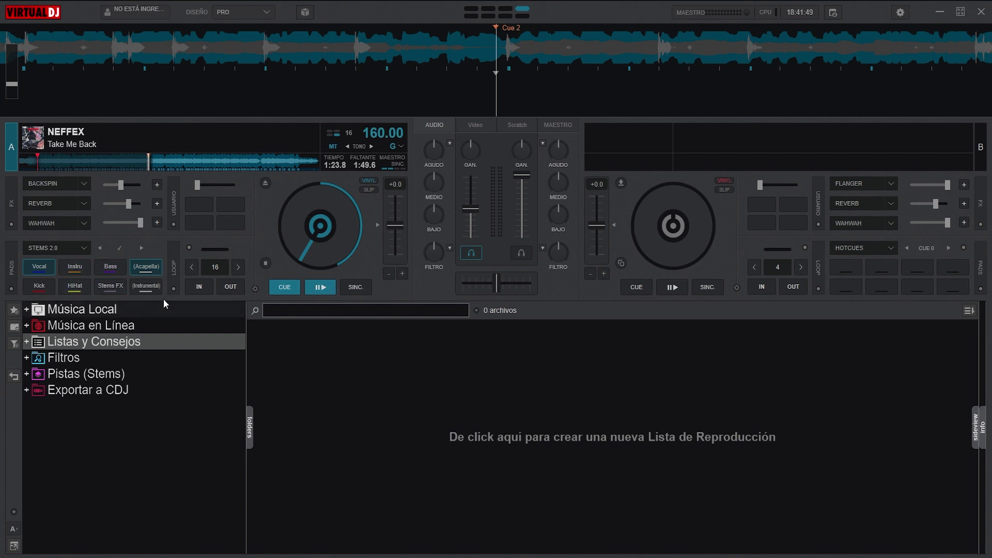
- Turn the Instru, Bass, HiHat and Kick stems back on for deck A
click(72, 269)
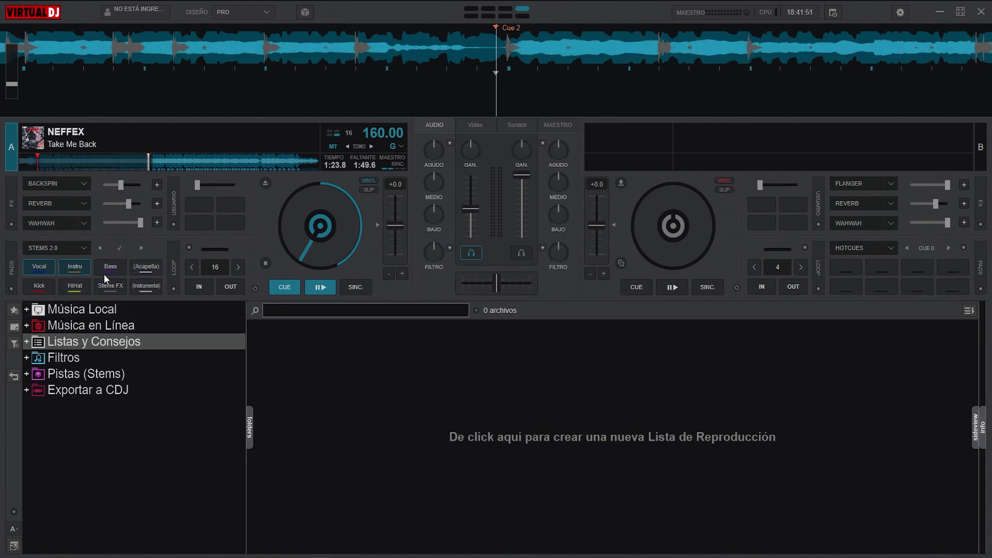
click(104, 271)
click(75, 284)
click(42, 283)
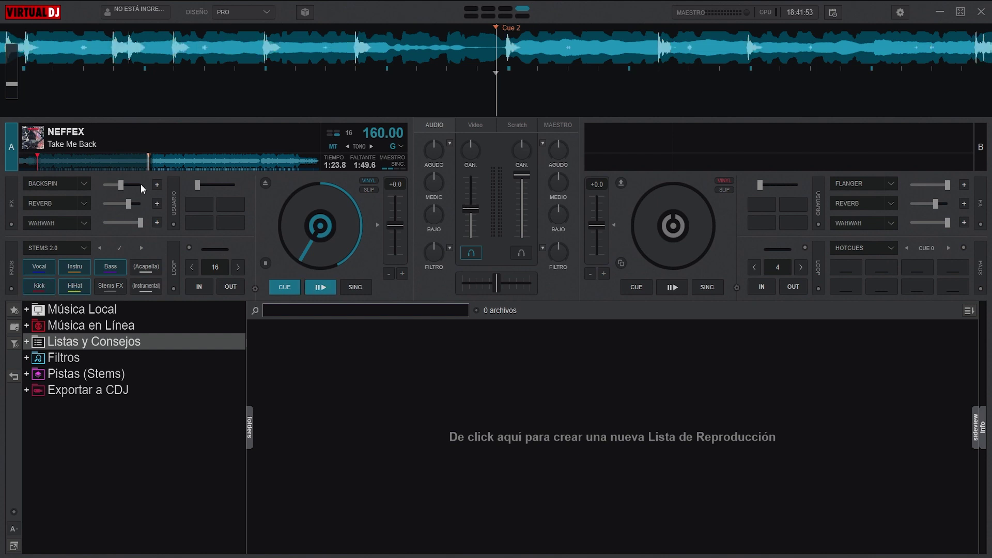
- Resume playback on deck A and isolate the vocals with the Acapella pad while adjusting the volume
click(323, 291)
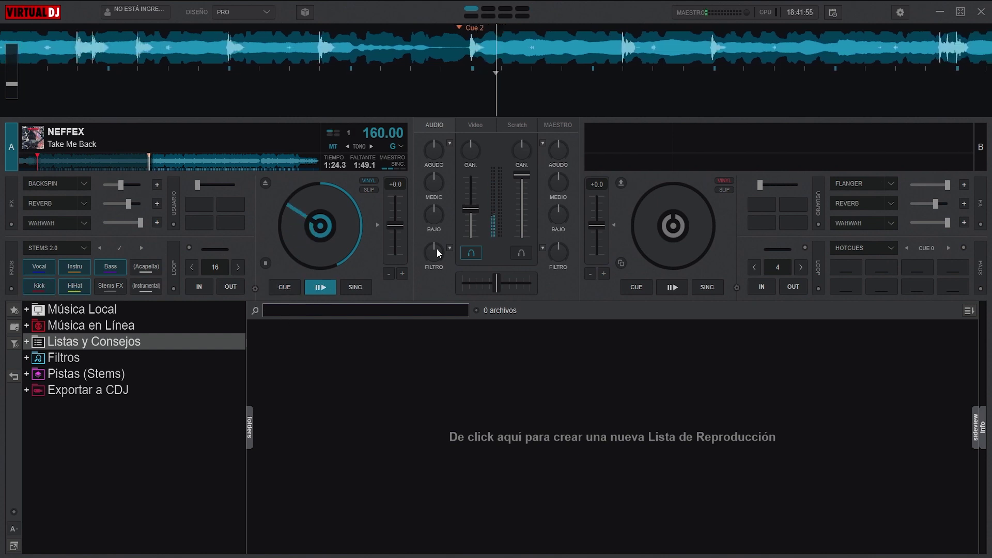
drag(473, 209, 471, 197)
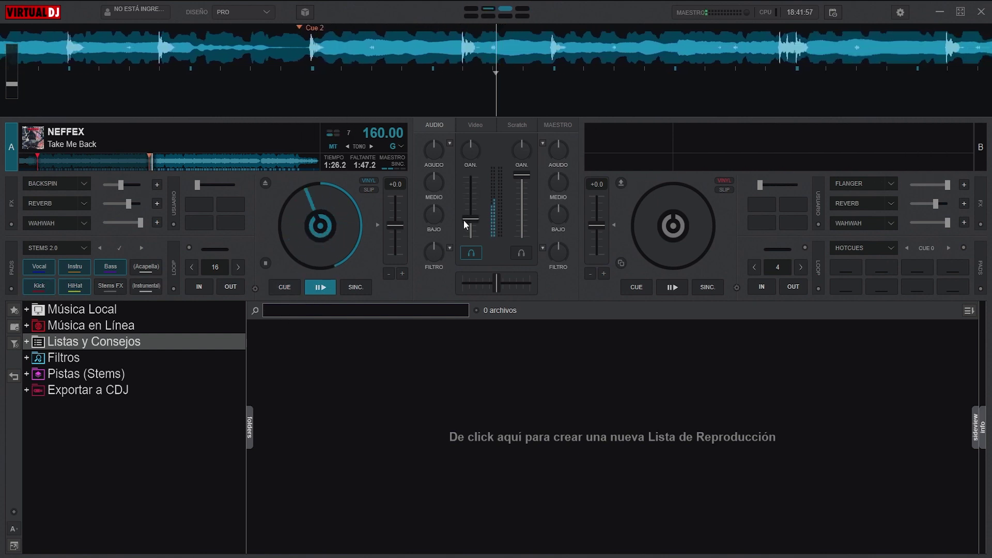
click(154, 269)
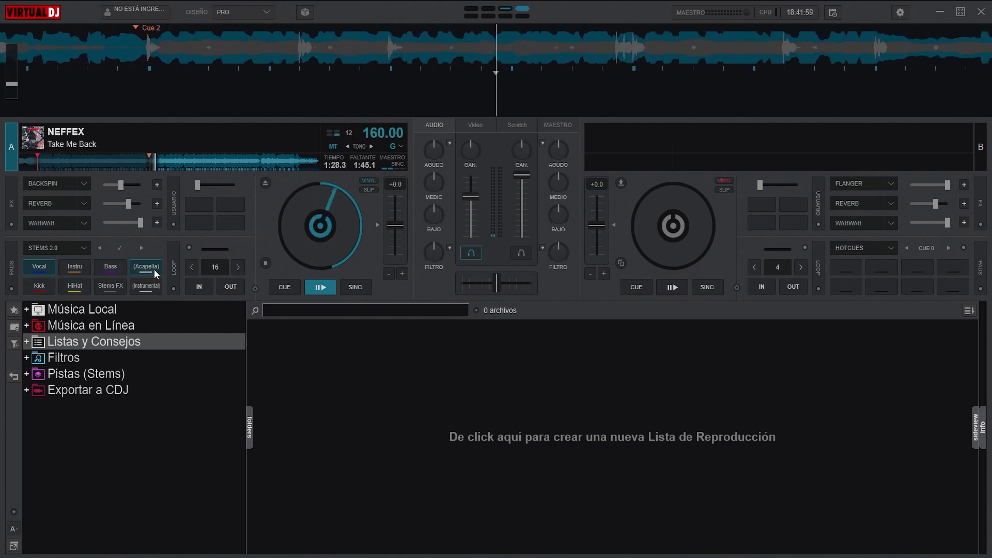
mouse_move(463, 212)
mouse_down()
mouse_move(475, 226)
mouse_move(482, 204)
mouse_move(471, 189)
mouse_up()
- Return to Cue 2 and compare the full mix with Acapella, lowering and raising deck A's volume
click(150, 163)
click(149, 267)
click(148, 269)
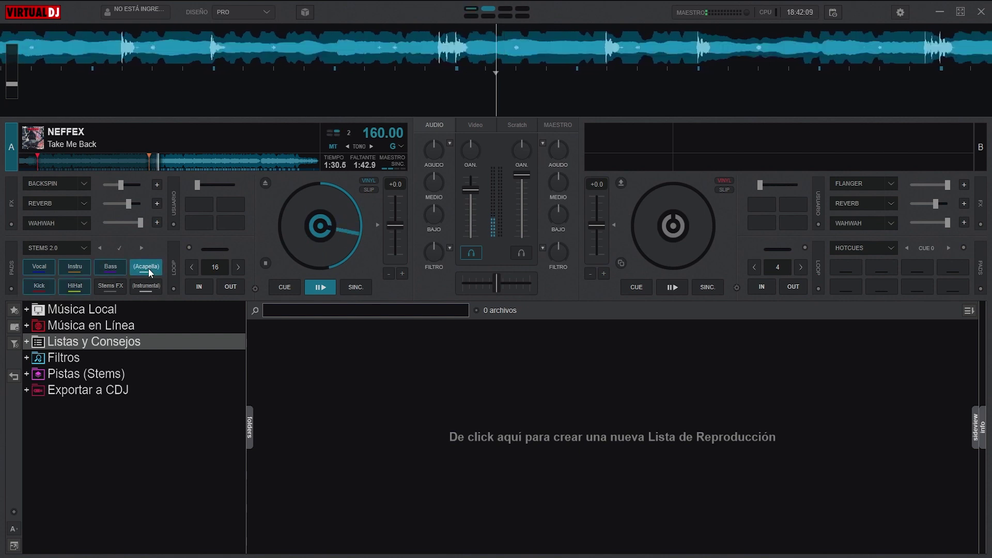
drag(470, 194, 476, 228)
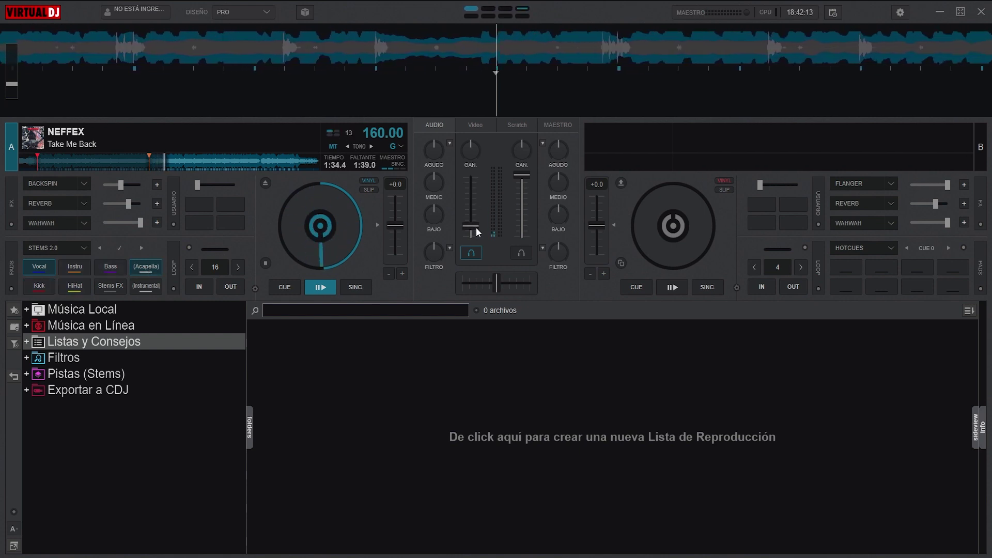
drag(477, 227, 480, 193)
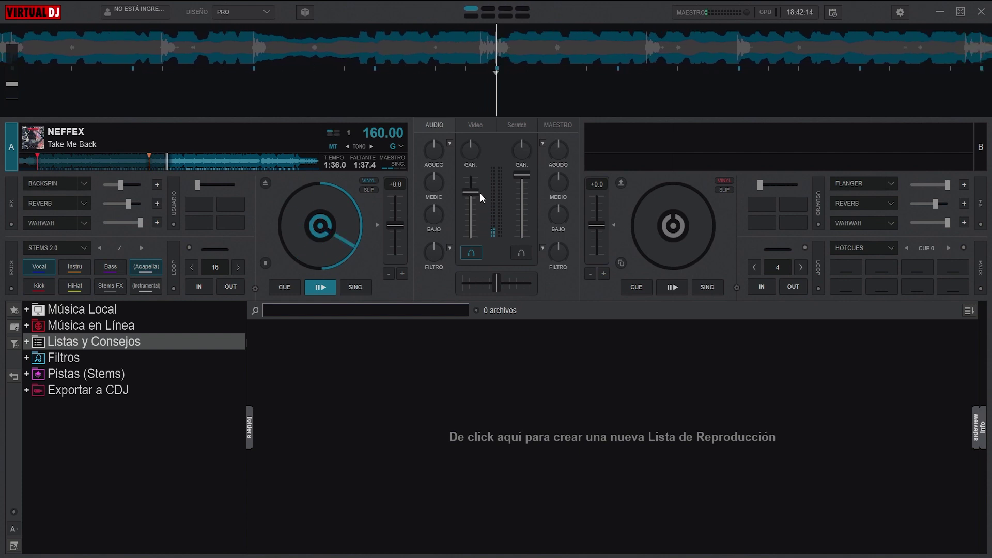
- Turn Acapella off, then remove the vocals with the Instrumental pad while adjusting deck A's volume
click(145, 265)
drag(461, 204, 466, 228)
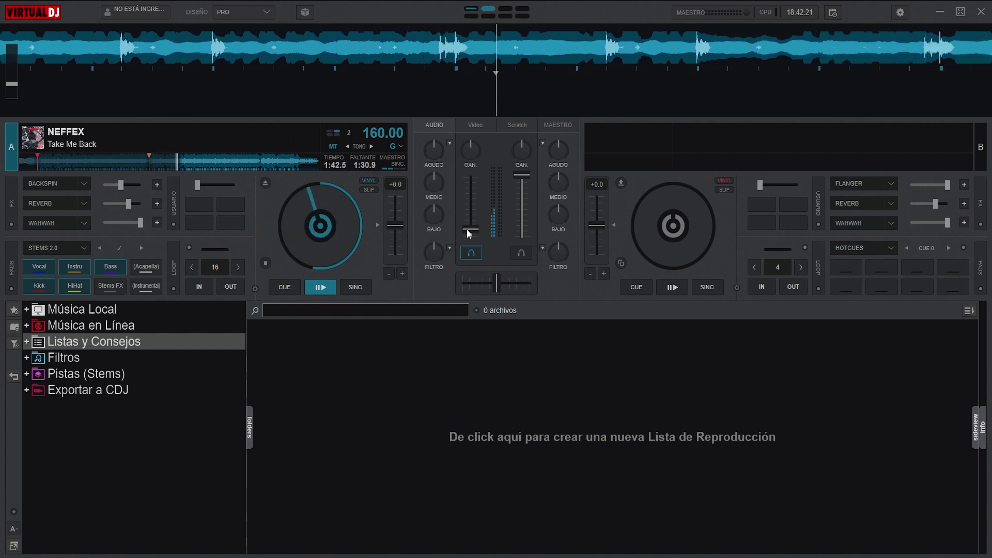
drag(470, 229, 480, 188)
click(144, 284)
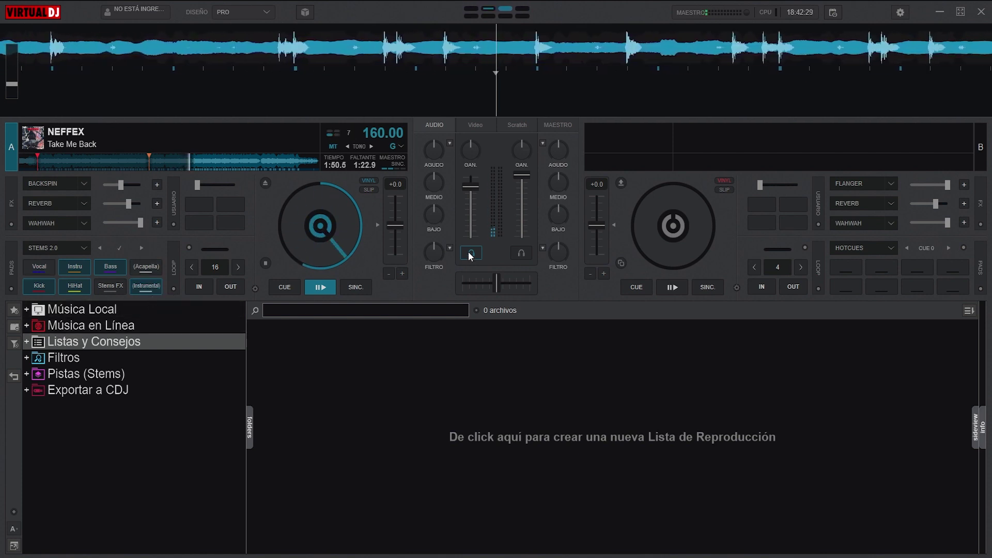
drag(471, 186, 474, 218)
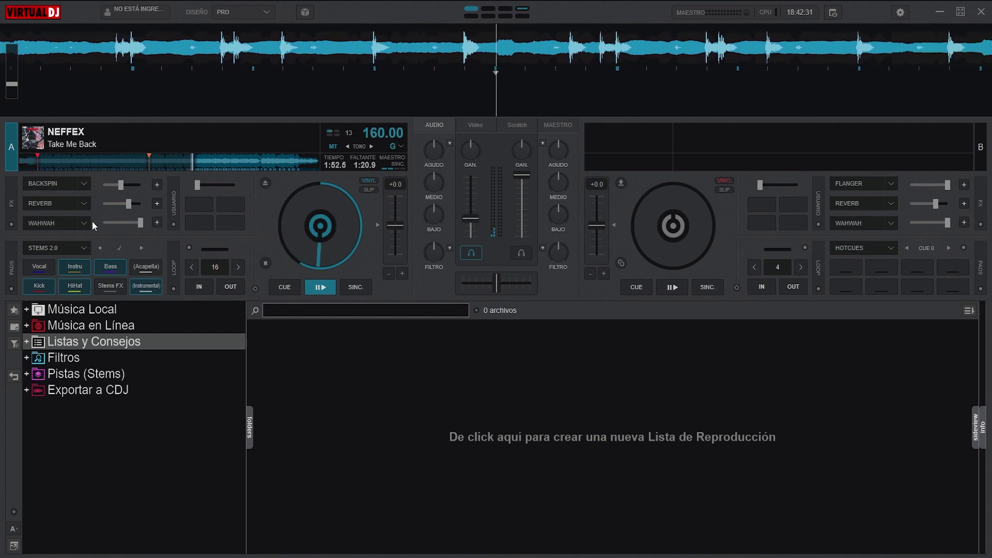
- Replay deck A's track from around Cue 2 without vocals at a higher volume, then turn Instrumental off
click(150, 163)
drag(458, 216, 471, 192)
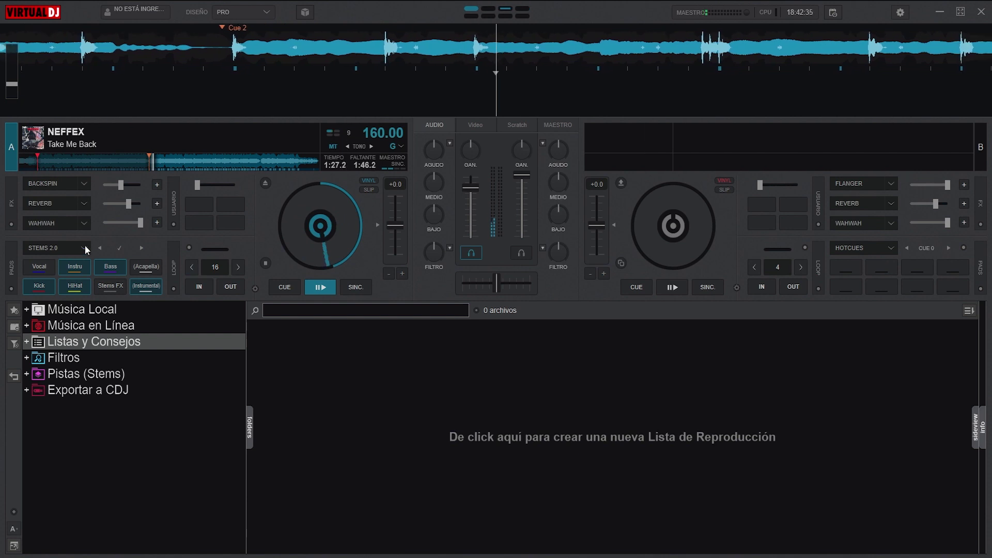
click(149, 290)
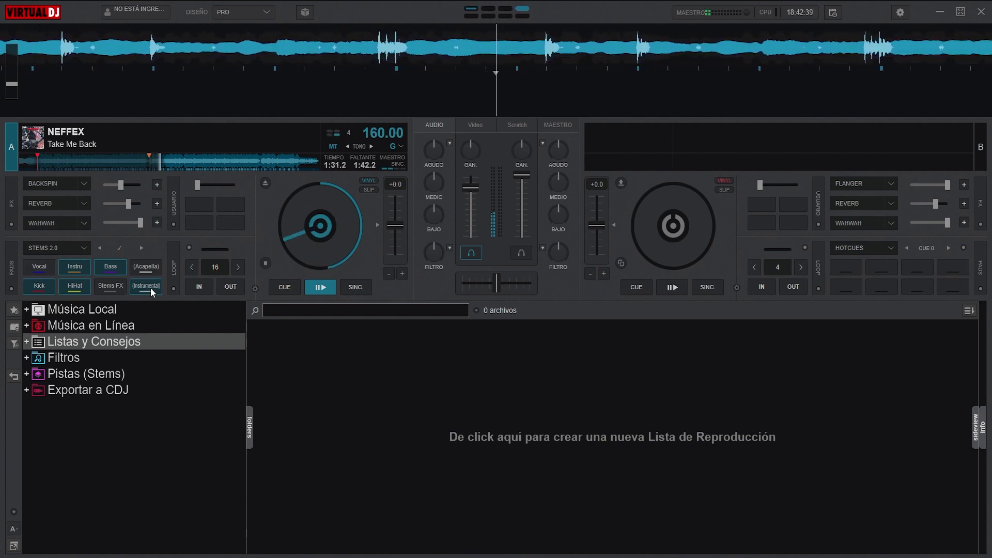
click(150, 290)
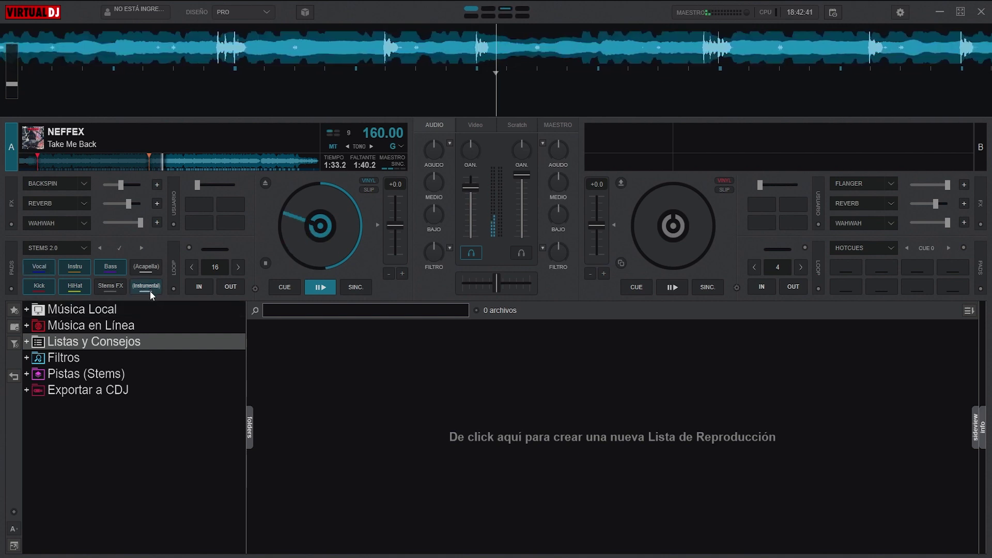
- Fade deck A out, stop it at Cue 2 and raise its channel volume again
drag(461, 211, 462, 243)
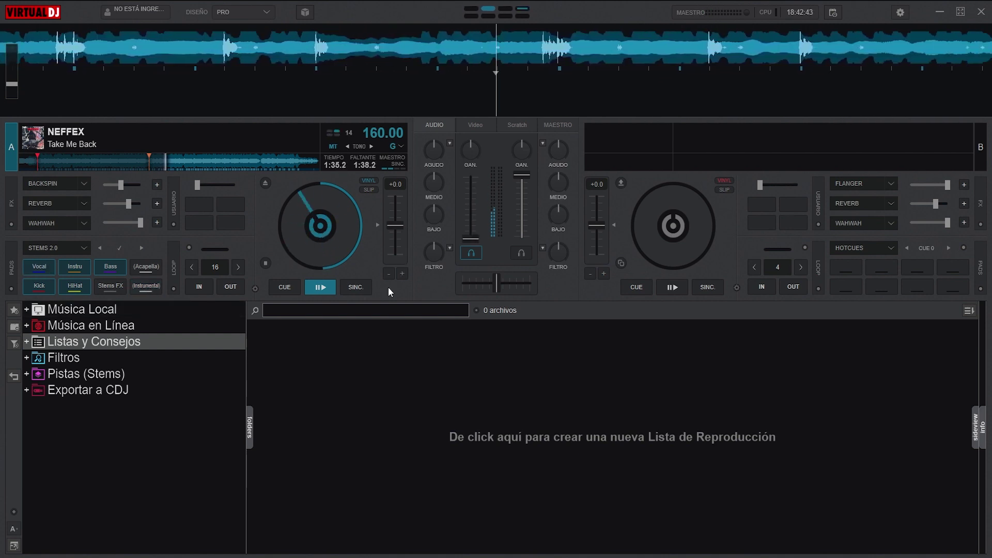
click(285, 287)
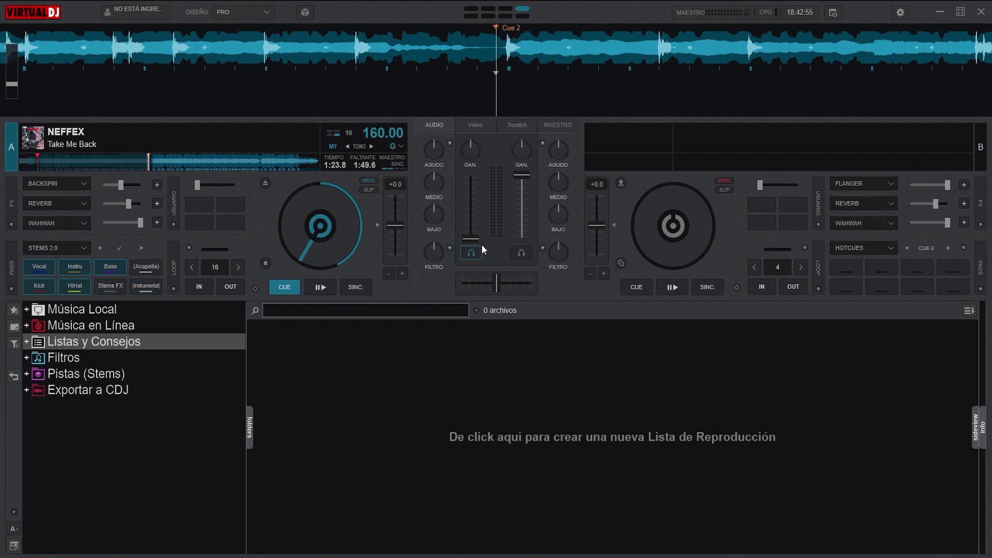
drag(481, 244, 471, 192)
- With deck A stopped, toggle the Bass, Instru, HiHat and Kick stems, then switch Acapella and Instrumental on and off
click(116, 271)
click(82, 265)
click(74, 288)
click(43, 288)
click(153, 270)
click(153, 270)
click(153, 269)
click(161, 288)
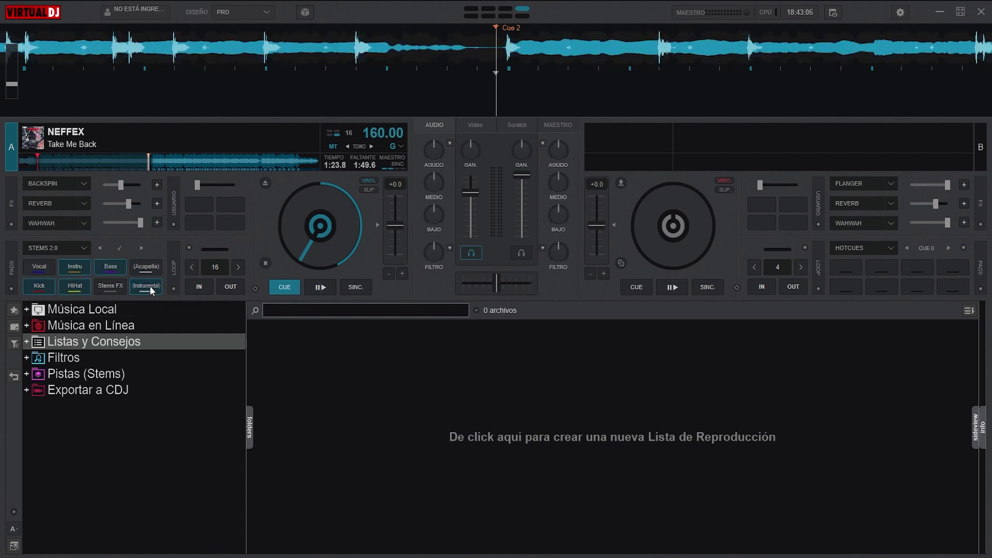
click(162, 288)
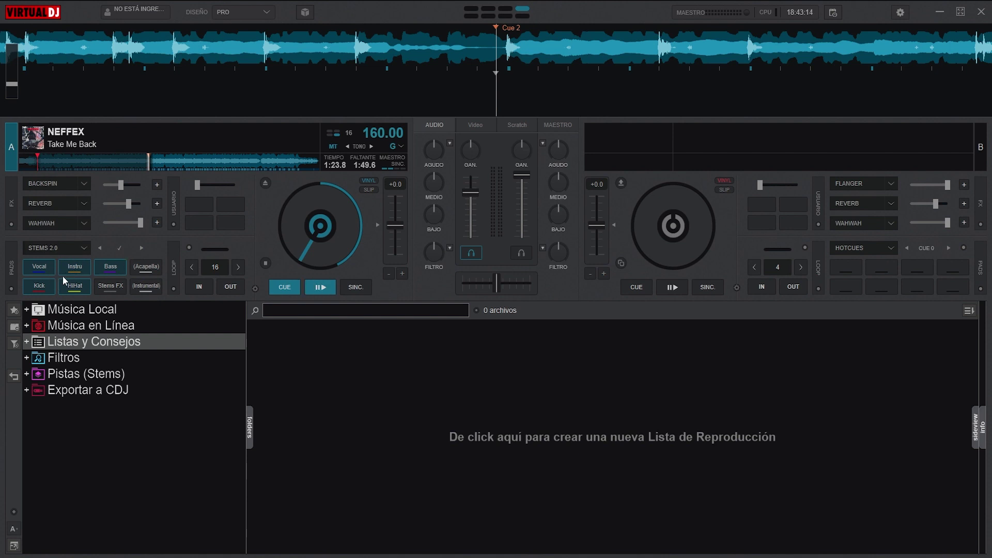
- Check deck A's list of pad pages, keep the stems page, then mute the Vocal stem and raise the volume slightly
click(84, 247)
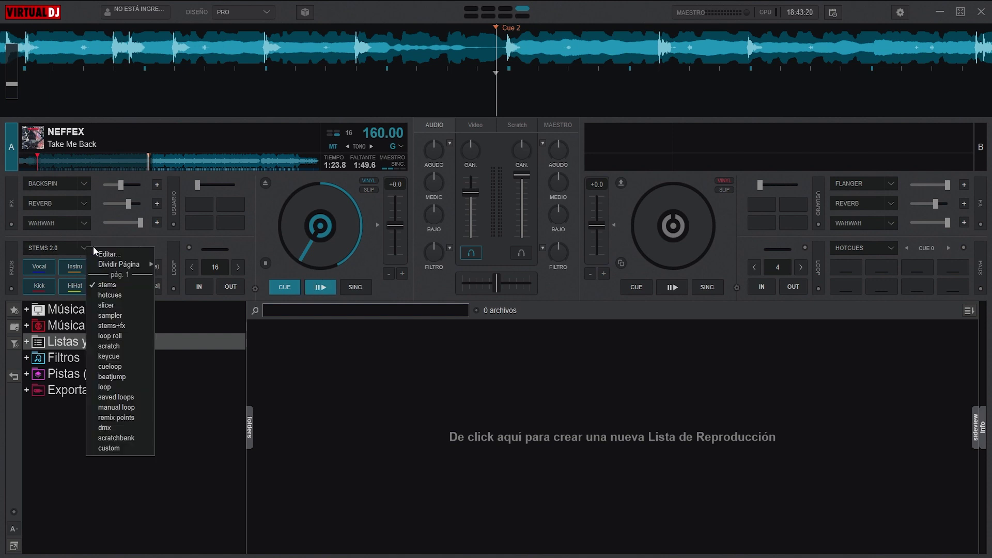
click(110, 235)
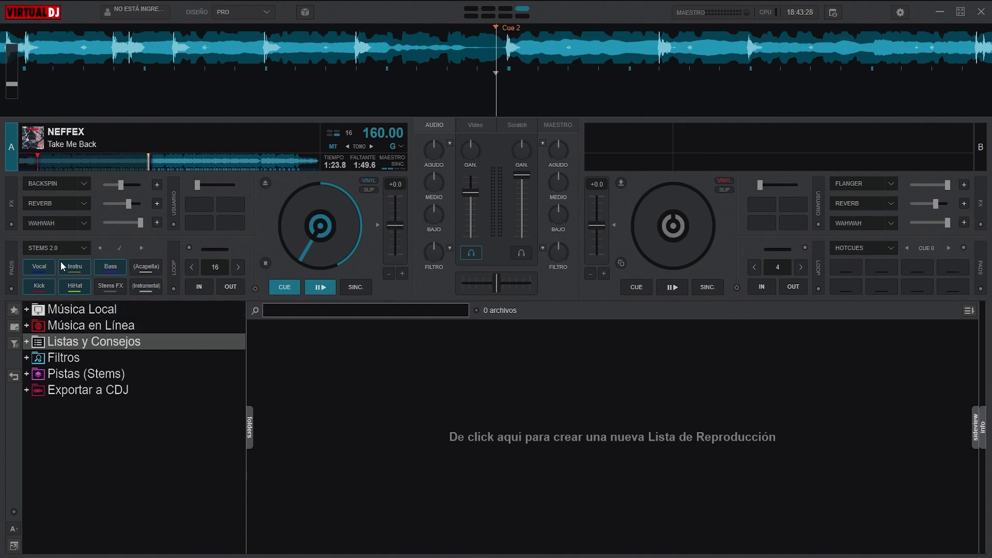
click(46, 267)
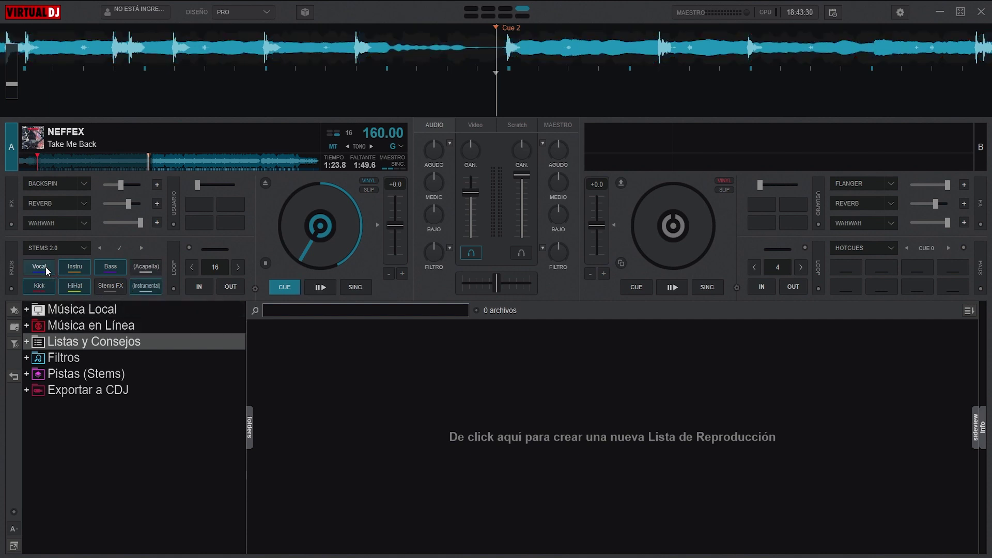
drag(472, 194, 467, 186)
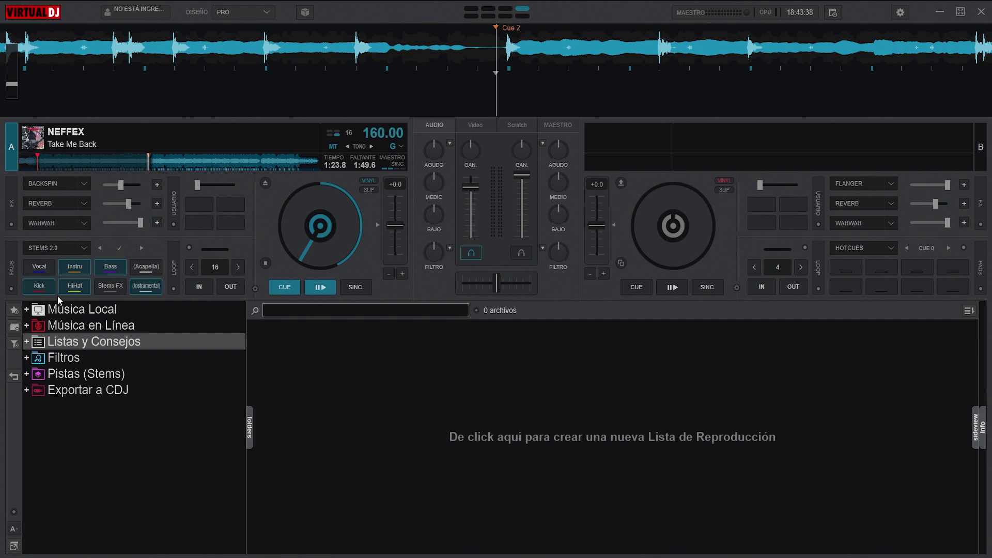
- Play deck A with only the vocals using Acapella and apply the Reverb effect at about 52% strength
click(143, 268)
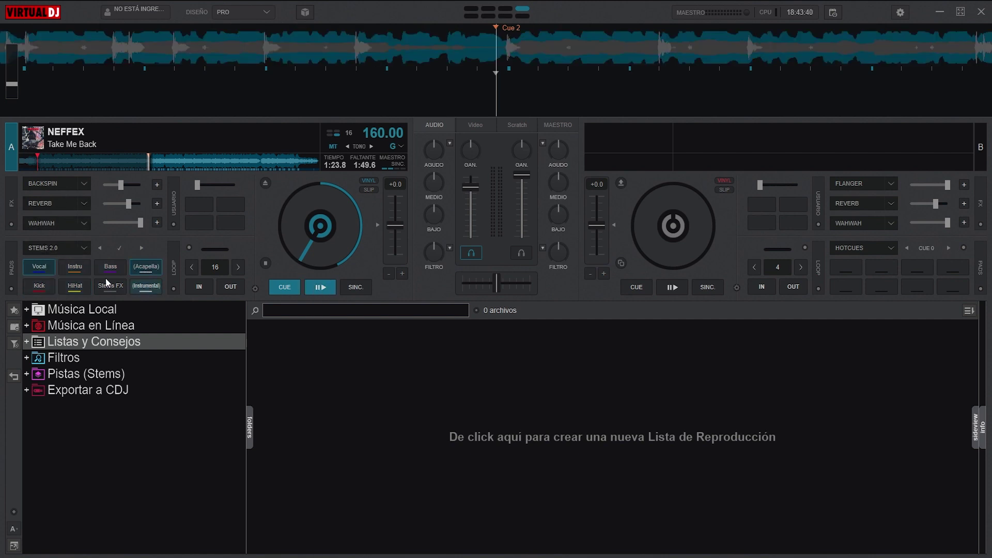
click(326, 287)
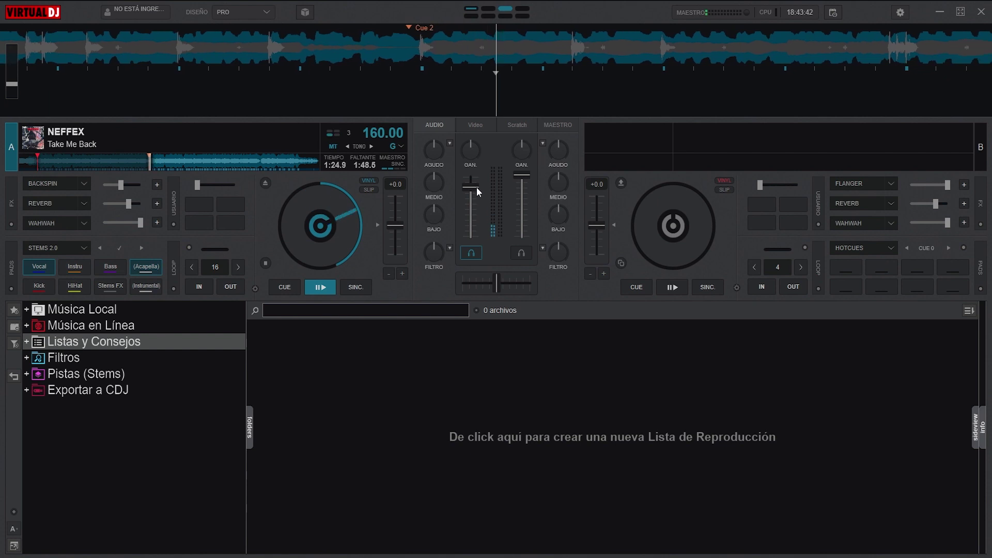
click(52, 203)
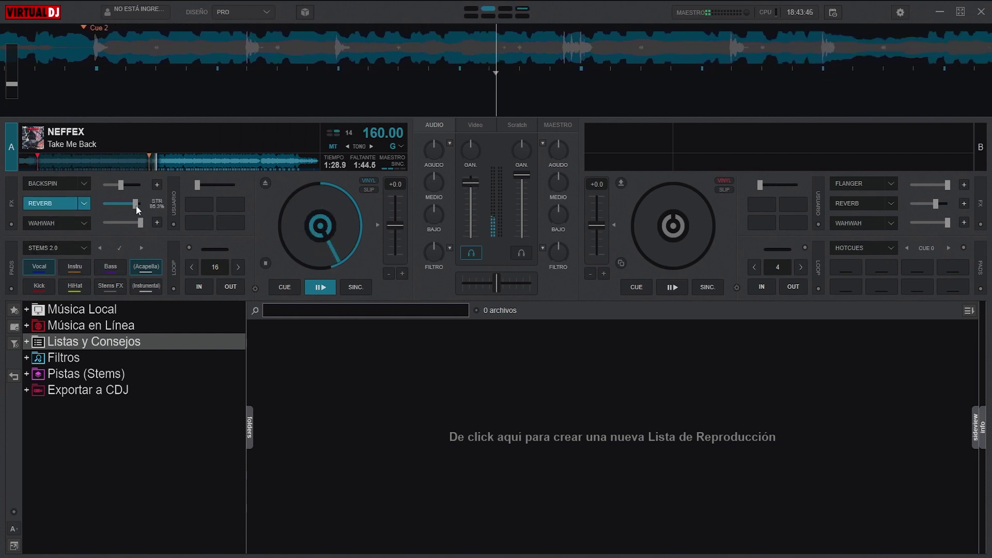
mouse_move(135, 206)
mouse_down()
mouse_move(107, 202)
mouse_move(129, 206)
mouse_move(120, 204)
mouse_up()
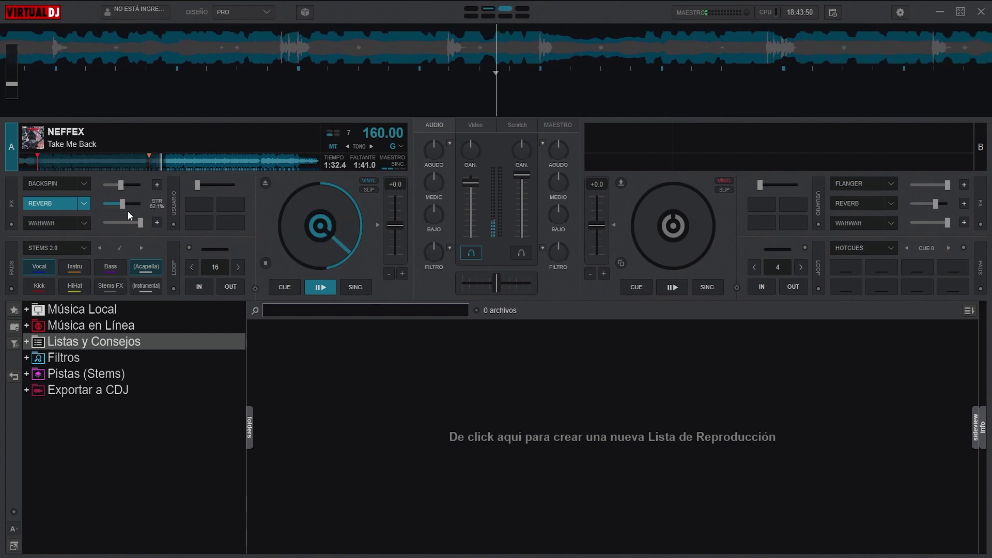
- Return deck A to Cue 2, restore all stems and play the full mix with Reverb before cueing back
click(280, 289)
click(54, 290)
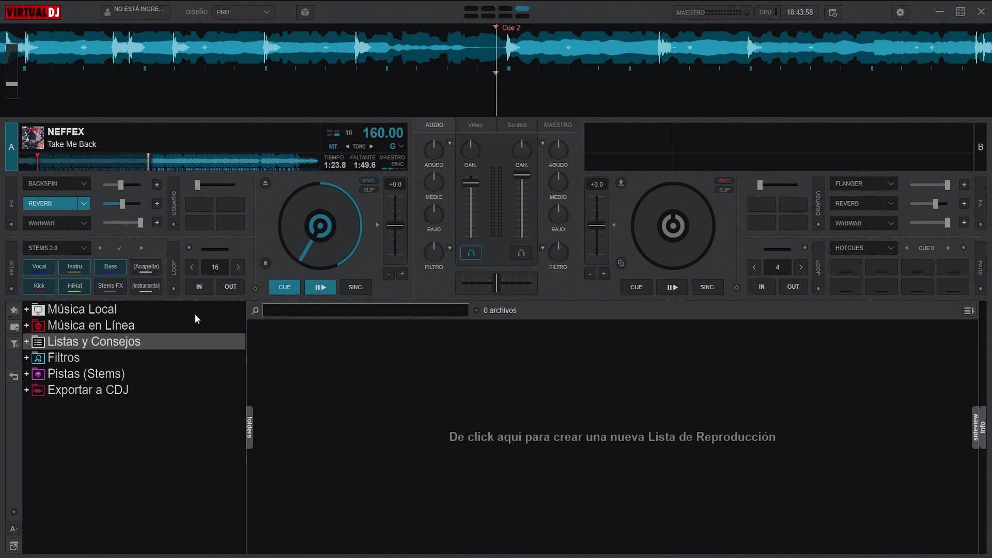
click(321, 288)
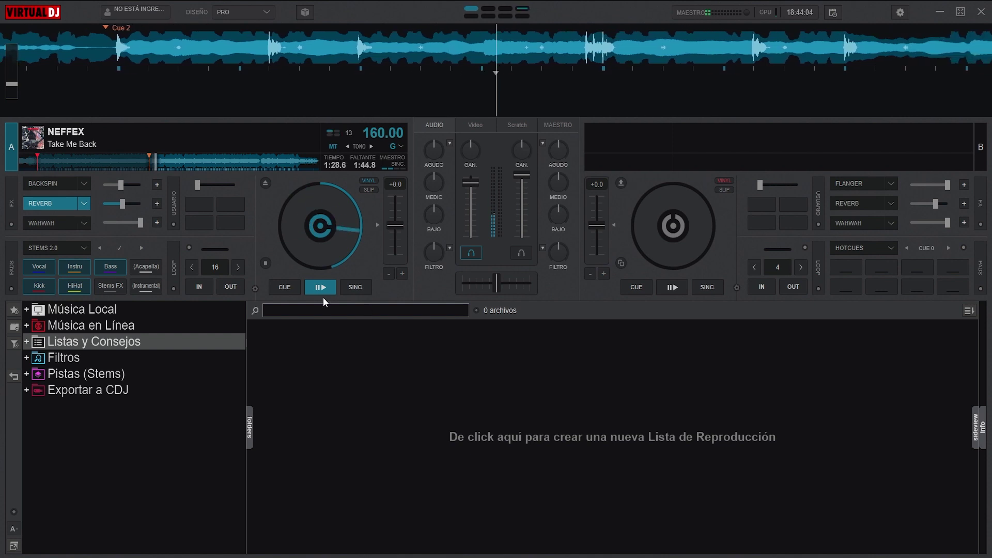
click(293, 289)
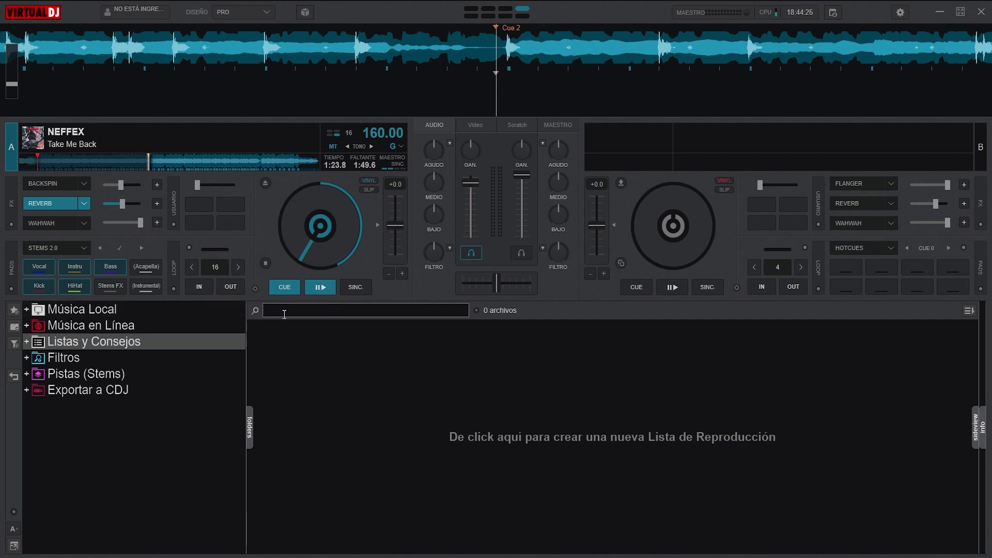
- Resume deck A and cycle the Stems FX pad through Melody and Rhythm until it is off
click(316, 288)
click(108, 288)
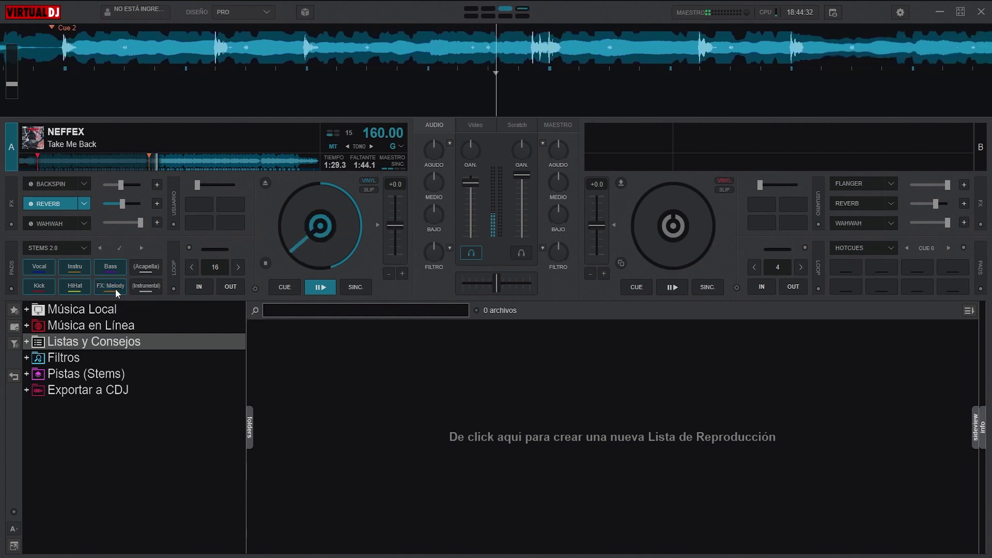
scroll(115, 289, down, 1)
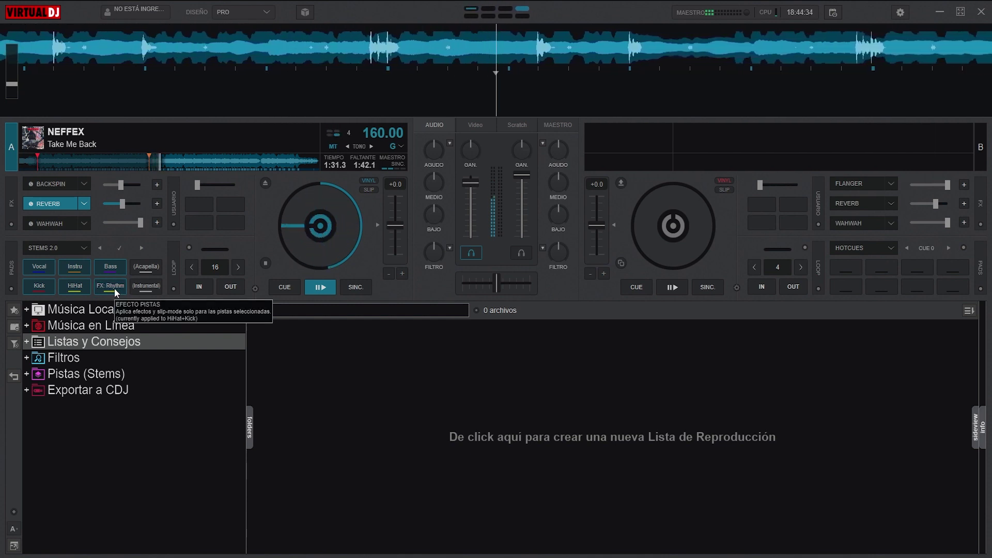
scroll(114, 288, down, 1)
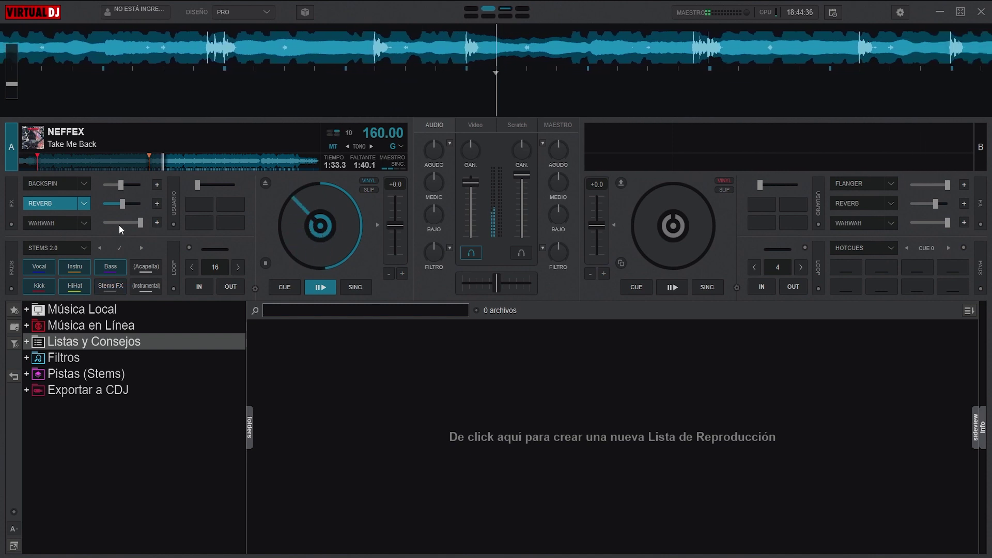
- Limit the Reverb to the vocals with Stems FX and replay from Cue 2 while adjusting deck A's volume
mouse_move(124, 204)
mouse_down()
mouse_move(132, 204)
mouse_move(104, 207)
mouse_move(123, 206)
mouse_up()
click(112, 286)
drag(466, 212, 473, 219)
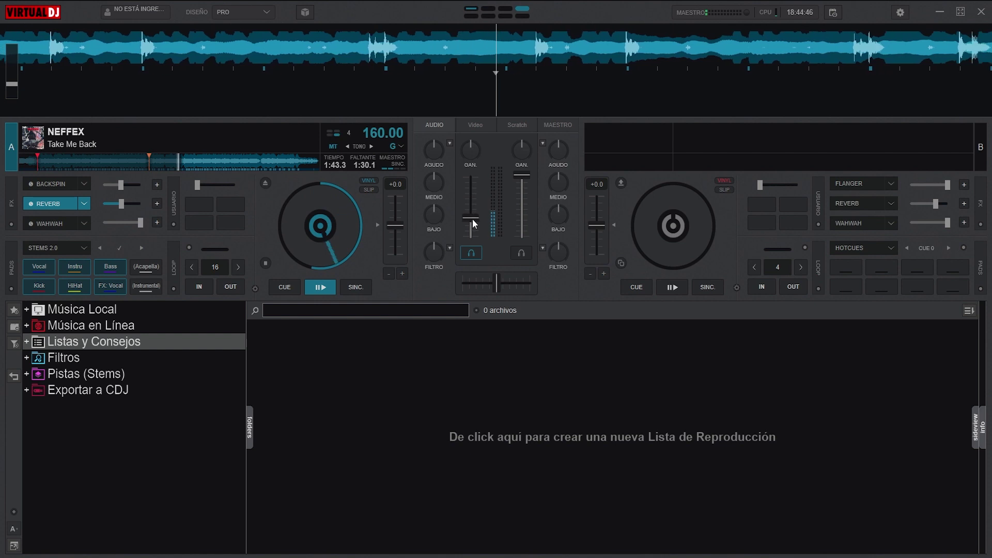
click(153, 166)
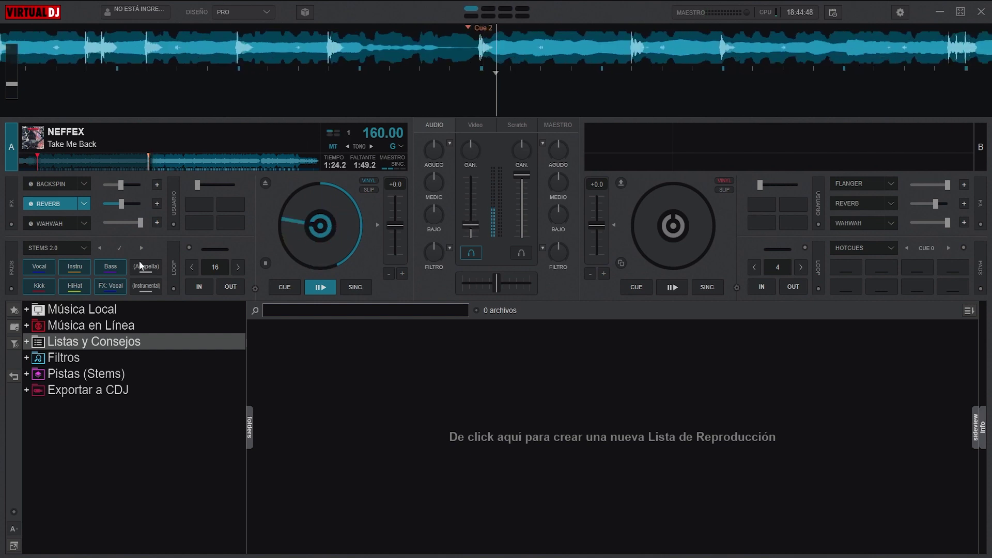
drag(471, 225, 474, 192)
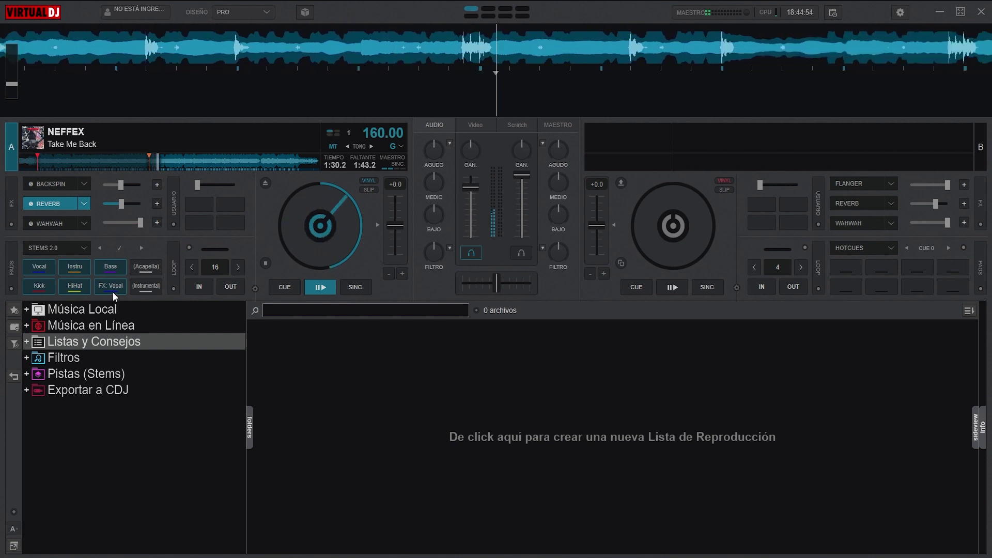
- Switch Stems FX to Melody while lowering and raising deck A's volume, and set the Reverb strength to 100%
drag(470, 187, 470, 227)
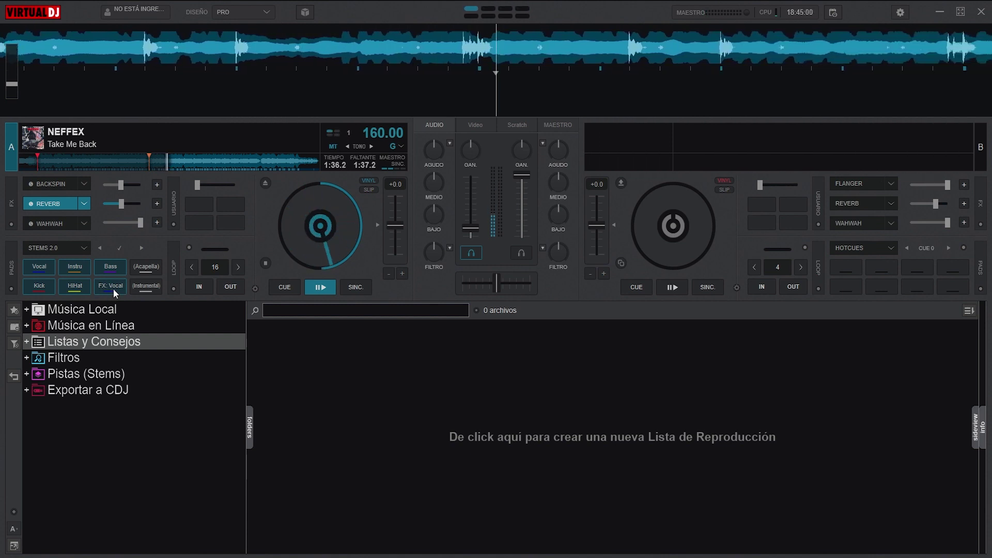
click(113, 287)
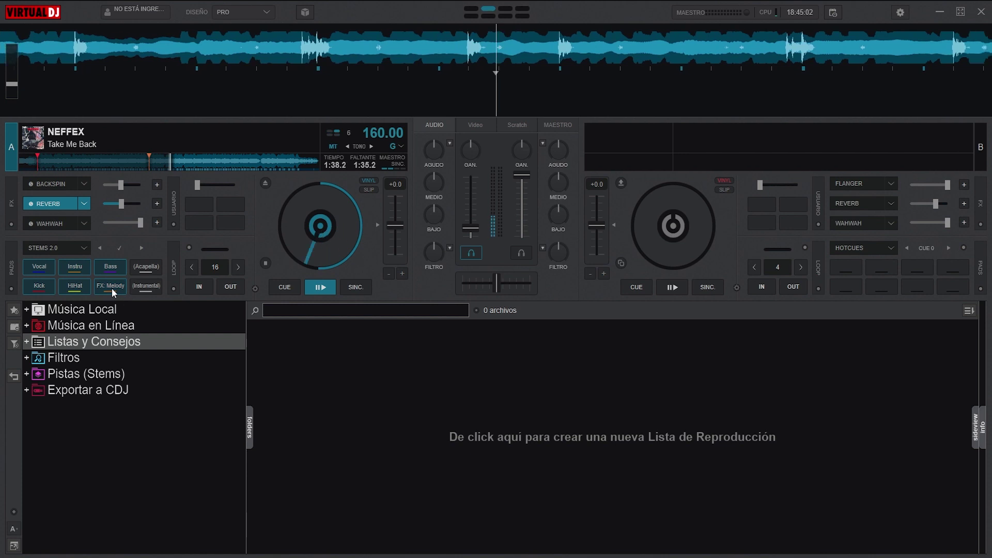
drag(470, 227, 475, 197)
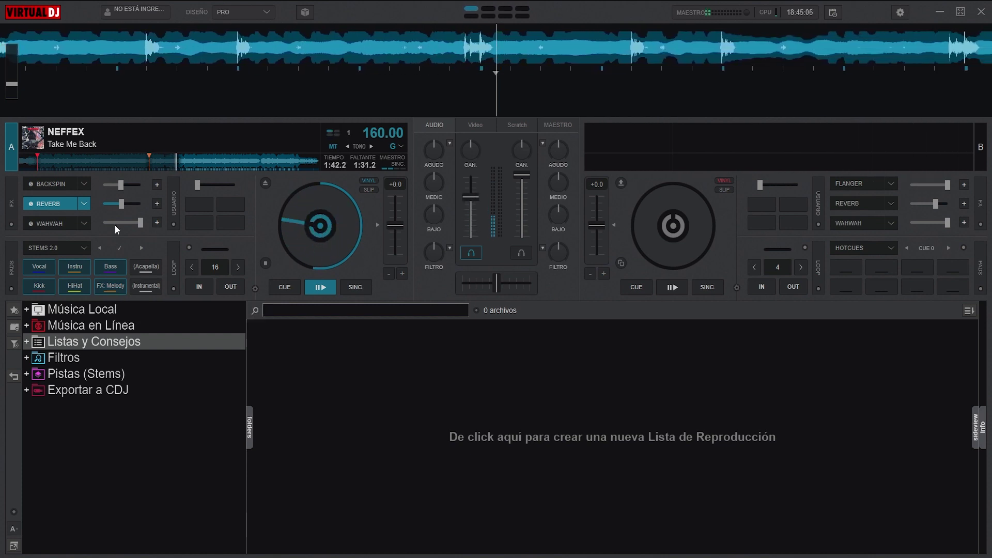
drag(121, 205, 140, 205)
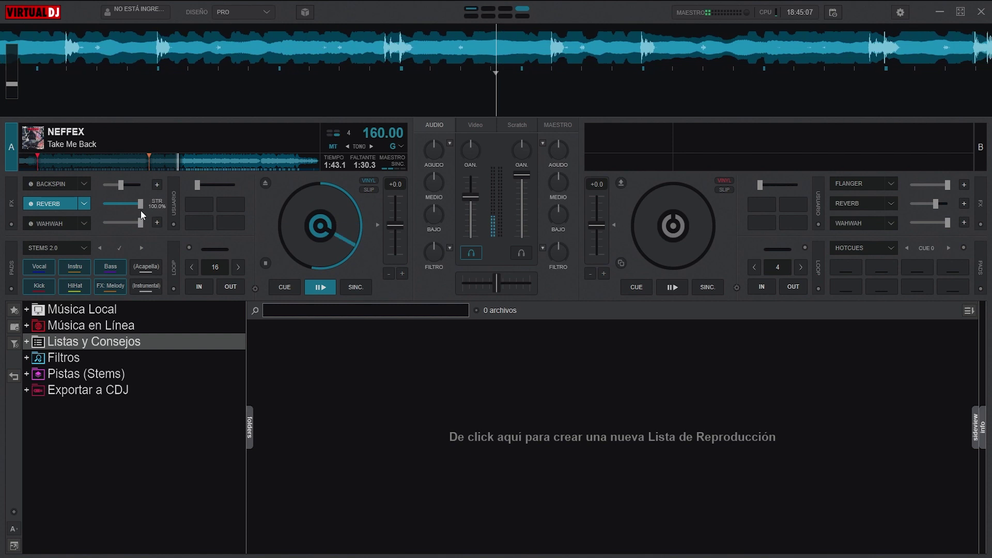
- Apply the Reverb to the rhythm stems, then turn Stems FX off while lowering and raising deck A's volume
click(110, 291)
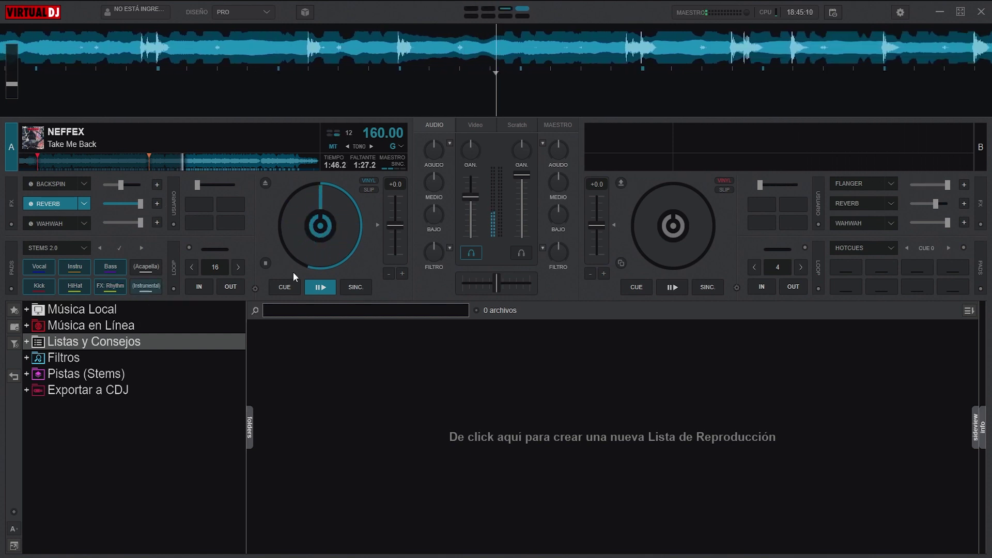
drag(471, 197, 463, 222)
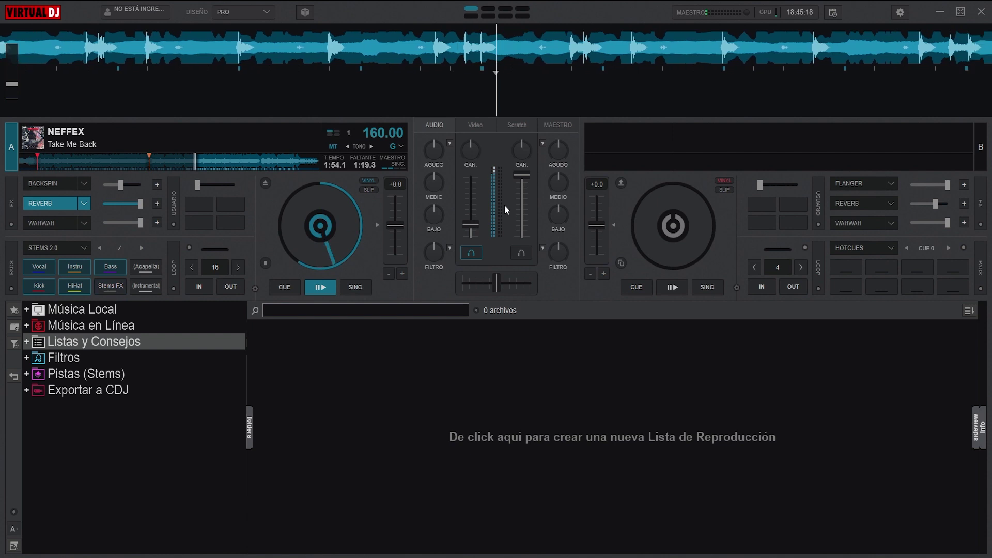
mouse_move(476, 195)
mouse_down()
mouse_move(467, 223)
mouse_move(448, 232)
mouse_move(476, 194)
mouse_up()
- Replay the full mix with Reverb from Cue 2, adjusting deck A's volume, and jump back to the cue
click(150, 165)
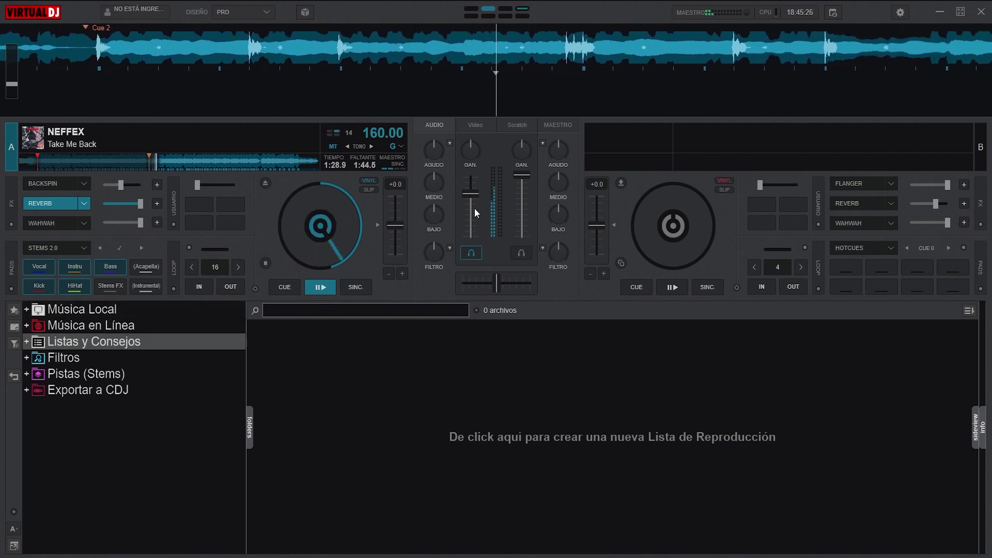
mouse_move(474, 209)
mouse_down()
mouse_move(482, 230)
mouse_move(489, 190)
mouse_move(483, 231)
mouse_move(485, 200)
mouse_up()
click(147, 164)
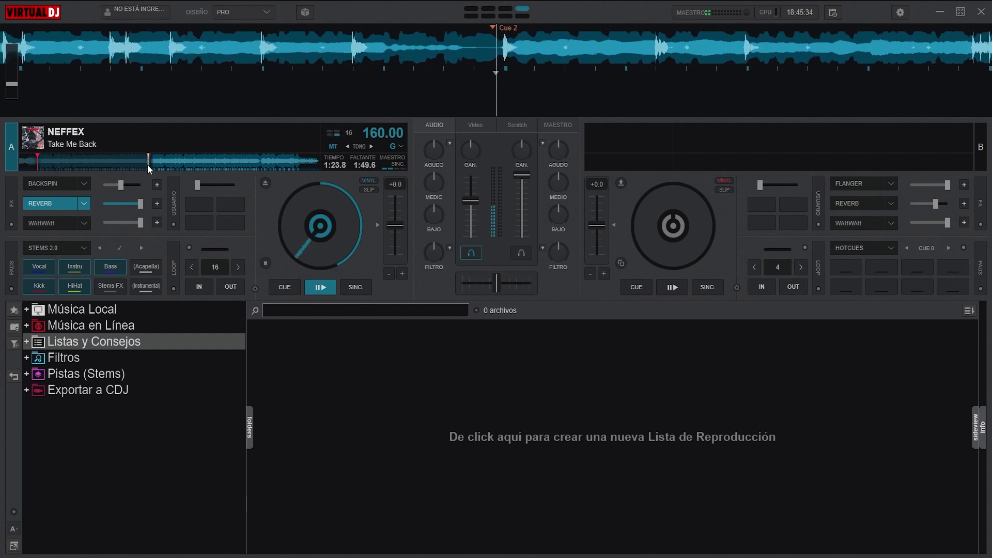
- Apply Stems FX to the vocals from Cue 2, raise deck A's volume slightly, then turn Stems FX off
click(110, 286)
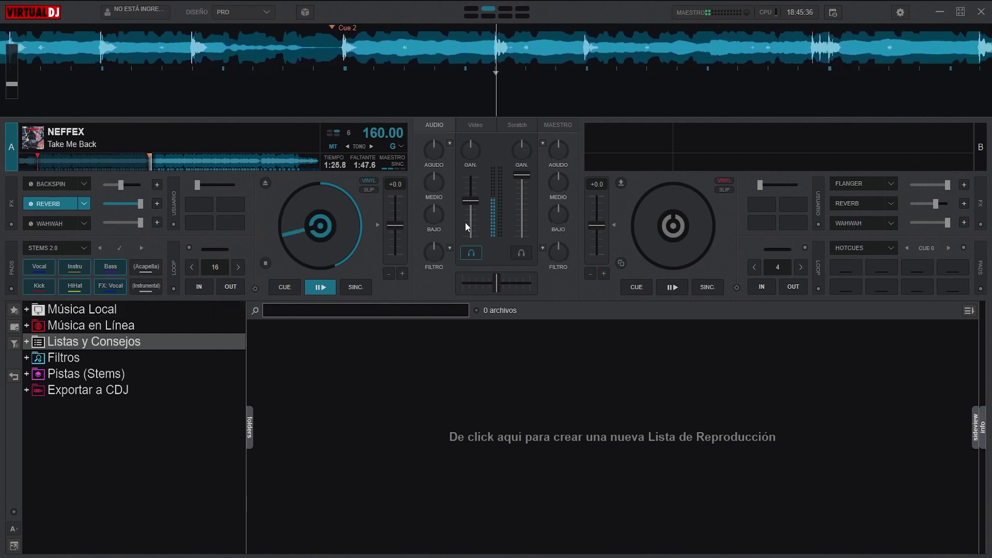
drag(471, 205, 474, 201)
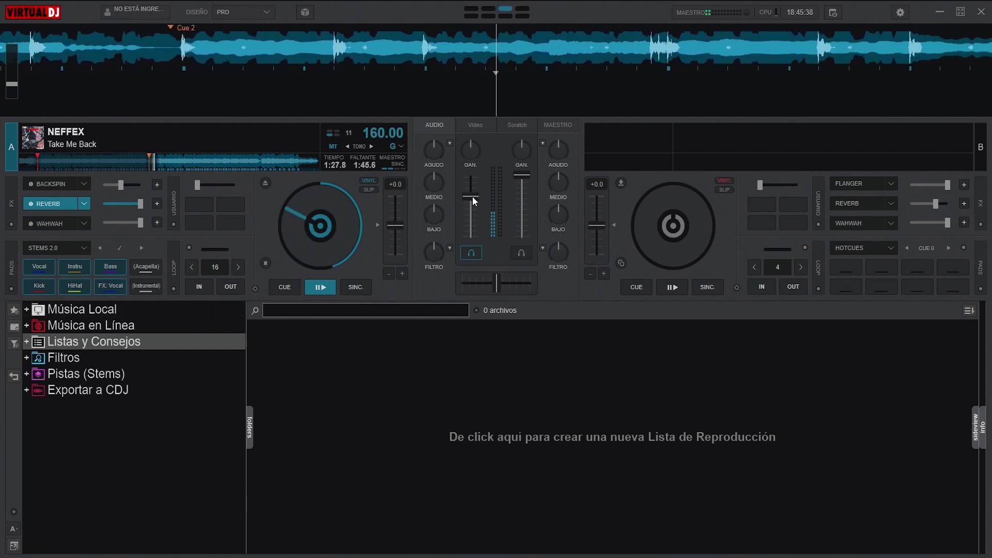
click(114, 291)
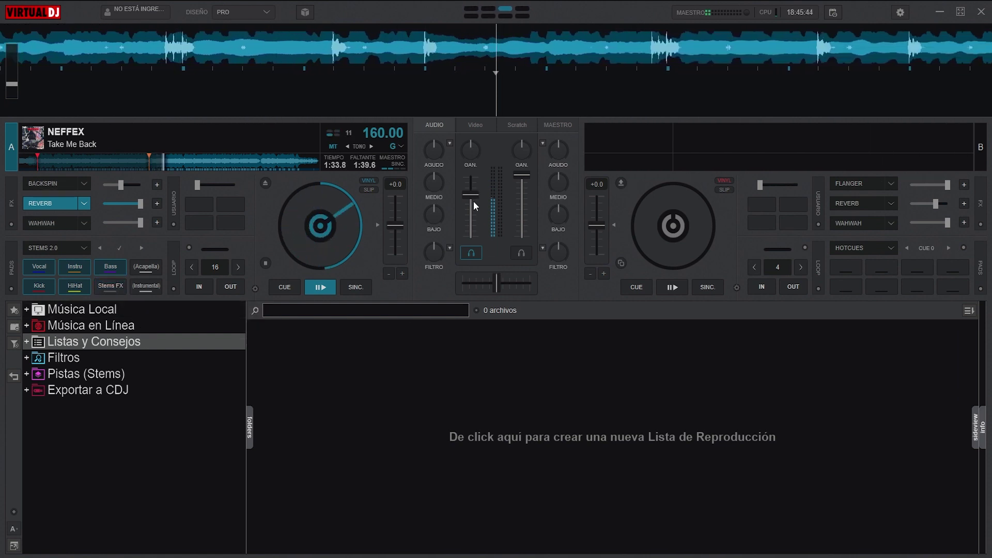
- Fade deck A out and return it to Cue 2, and cycle Stems FX through Vocal, Melody and Rhythm back to off
drag(473, 194, 472, 241)
click(283, 287)
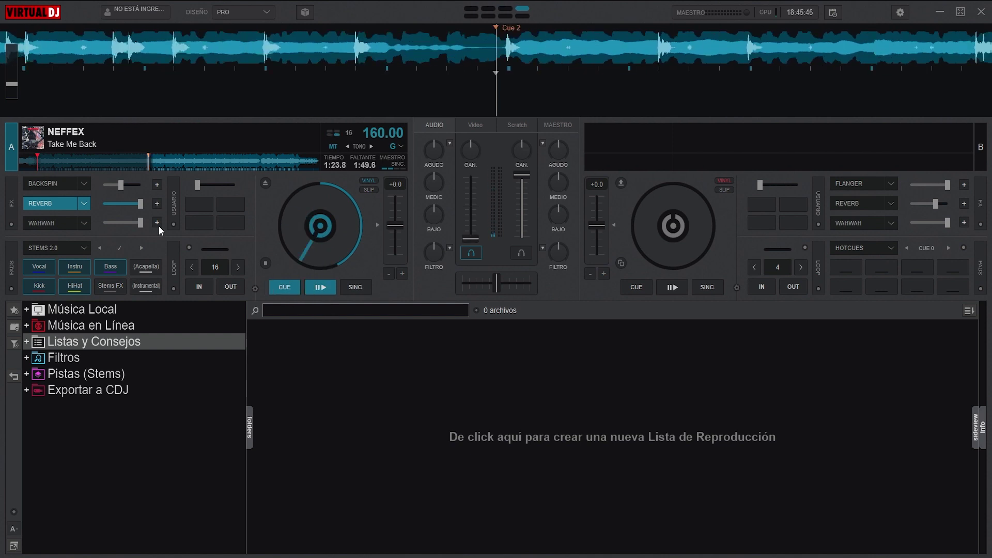
click(108, 286)
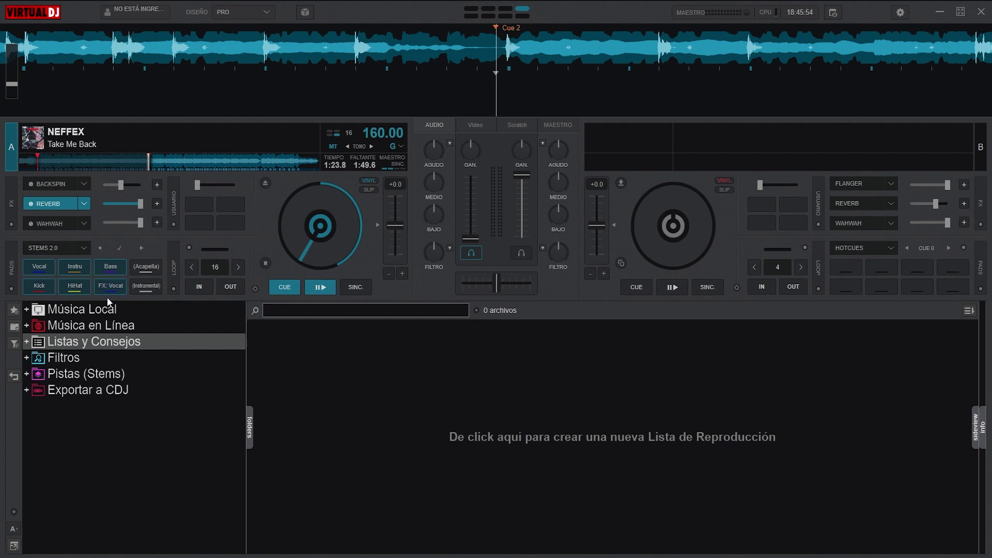
click(113, 287)
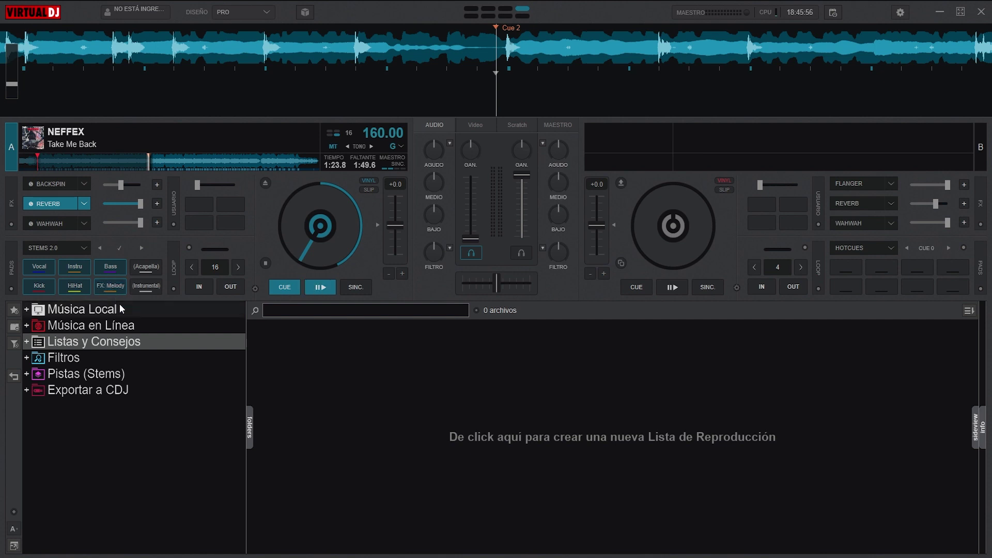
click(111, 287)
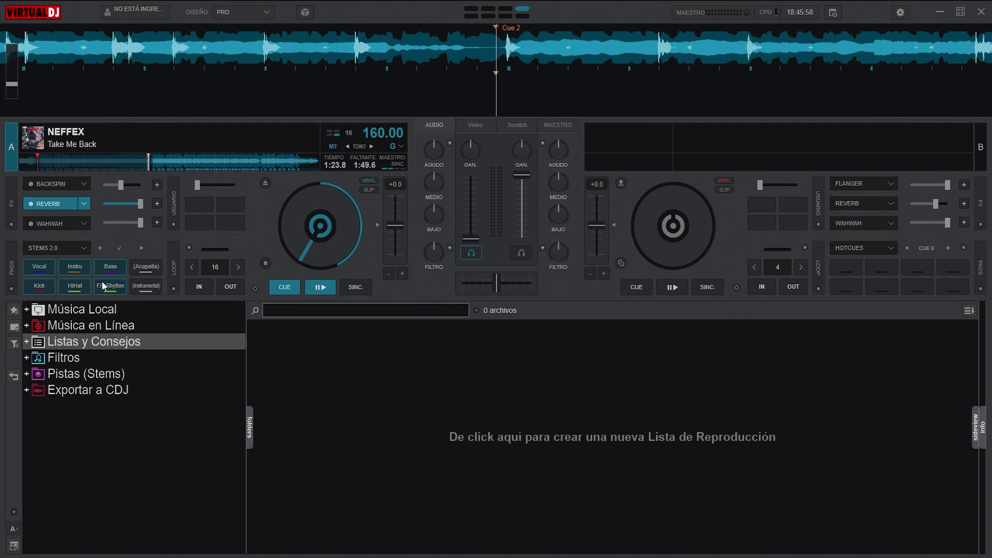
click(101, 281)
- Lower deck A's Reverb strength to about half and switch its pads to the stems+fx page
drag(141, 203, 122, 202)
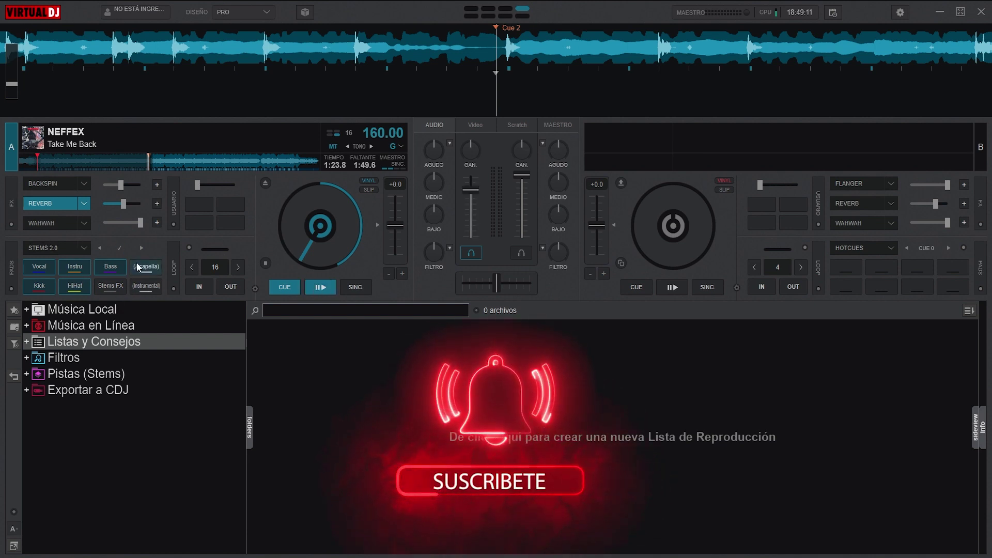
click(82, 250)
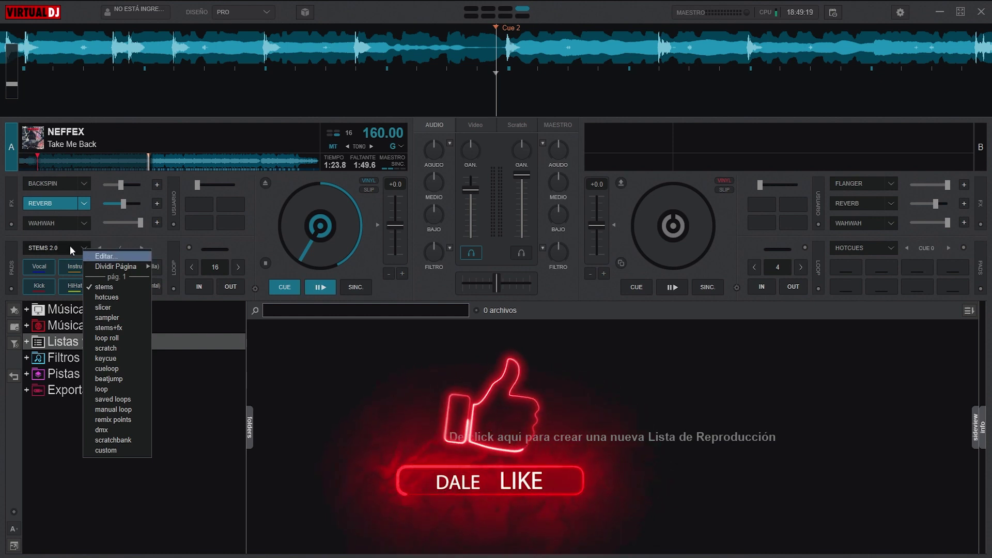
click(123, 328)
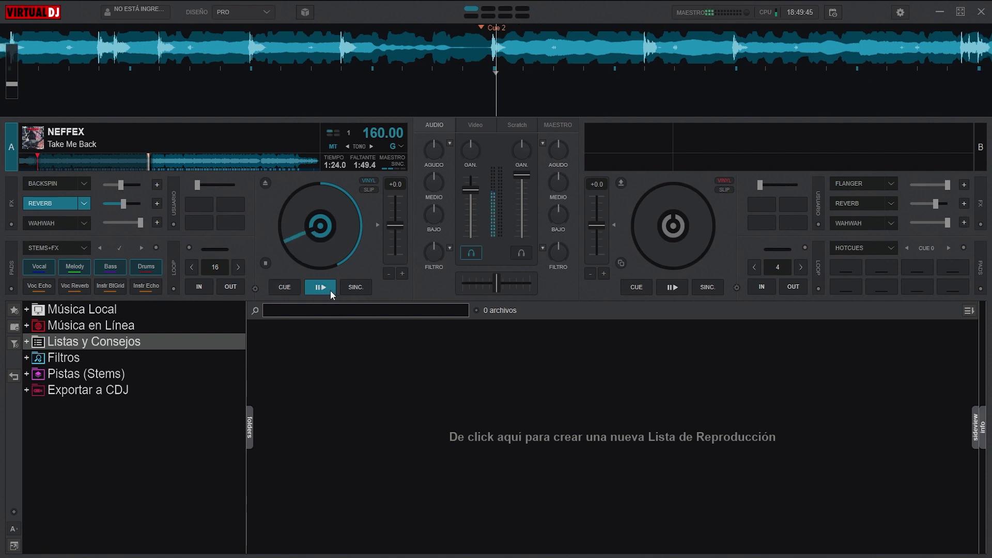
- Mute the vocal, melody, bass and drums stems during deck A's playback, and return the deck to Cue 2
click(70, 268)
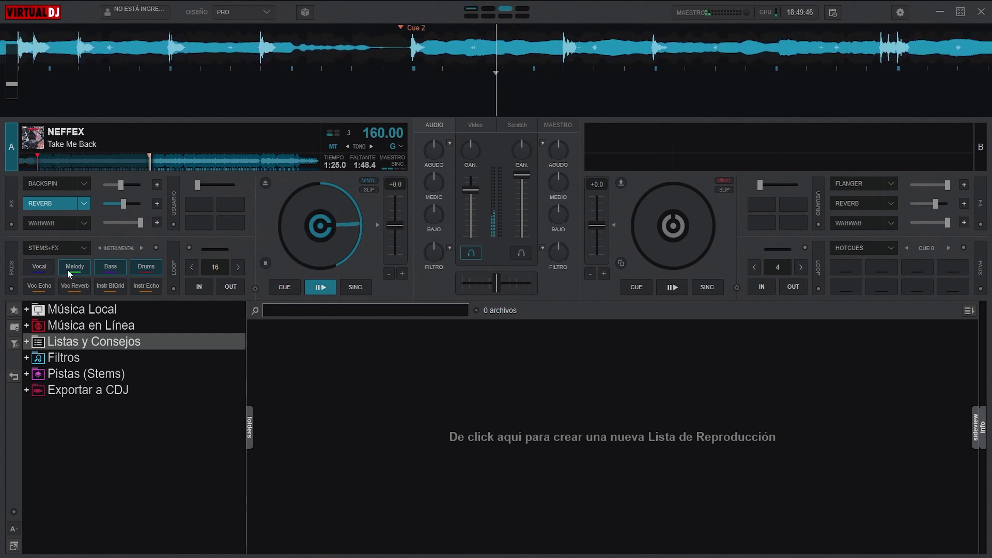
click(136, 265)
click(287, 287)
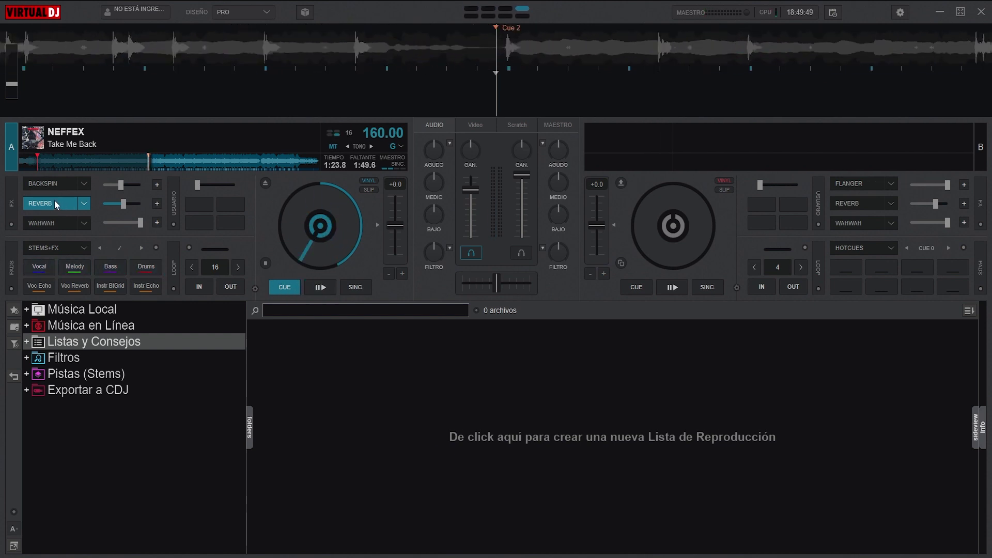
- Turn off deck A's Reverb and re-enable its Vocal, Melody, Bass and Drums stems
click(39, 268)
click(69, 269)
click(102, 263)
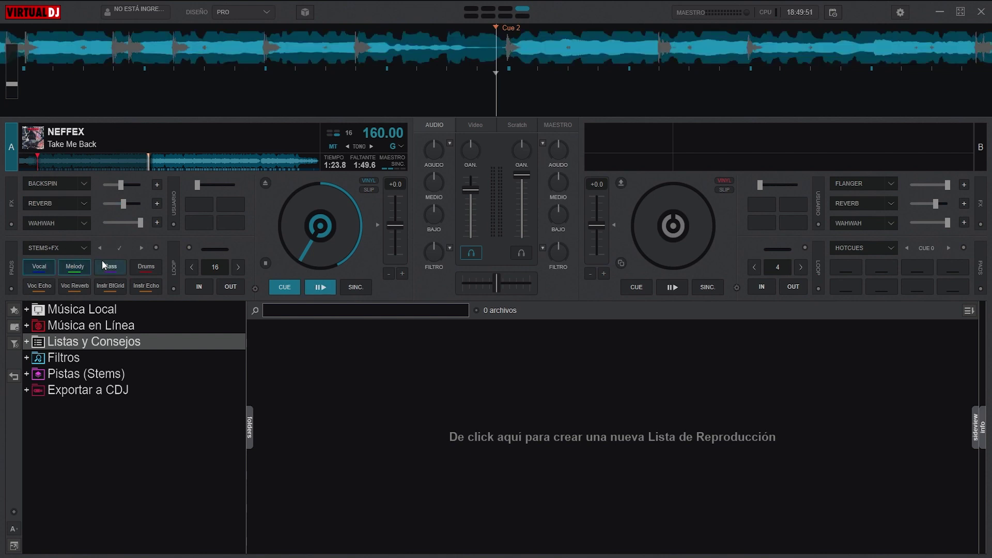
click(151, 269)
- Switch deck A's pads to the stems page and back to stems+fx to compare the two layouts
click(83, 247)
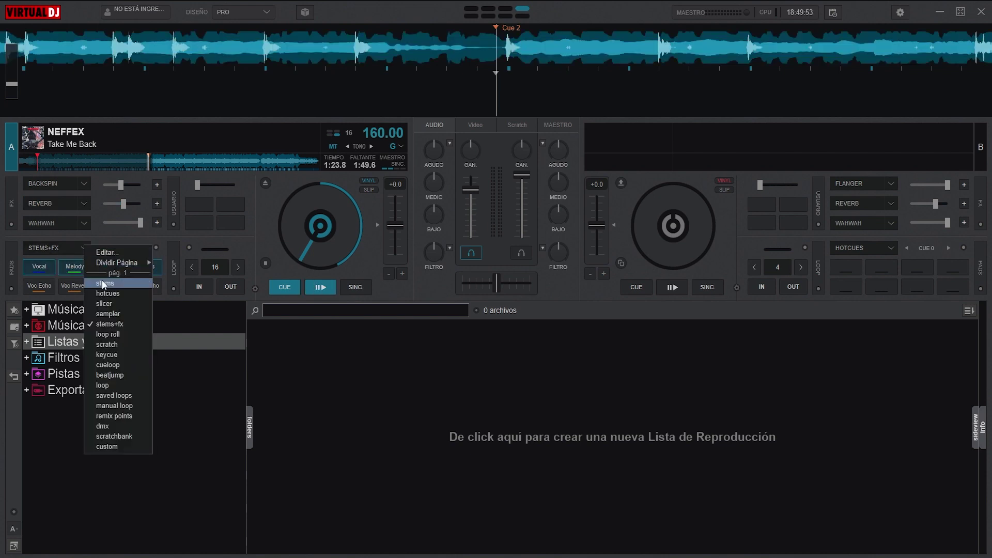
click(106, 283)
click(84, 249)
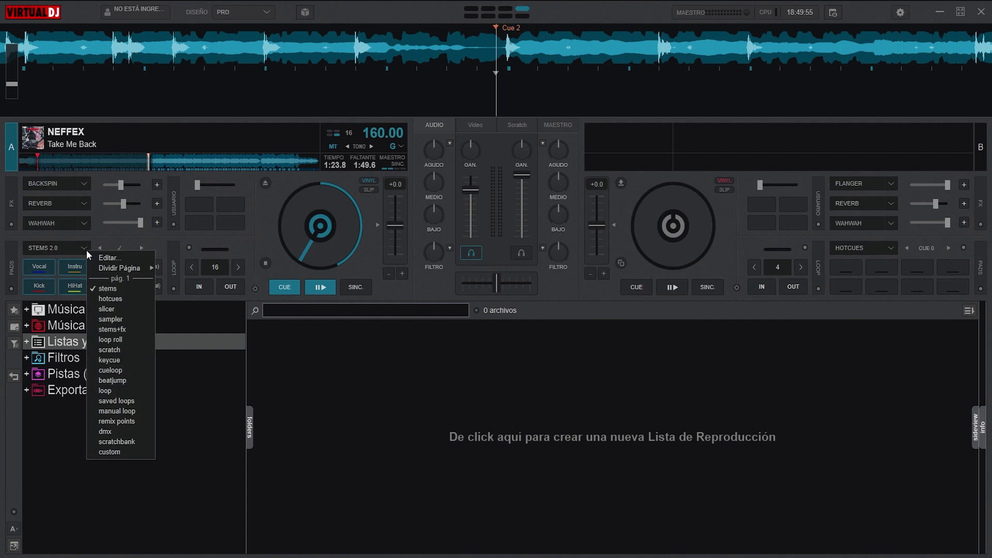
click(121, 330)
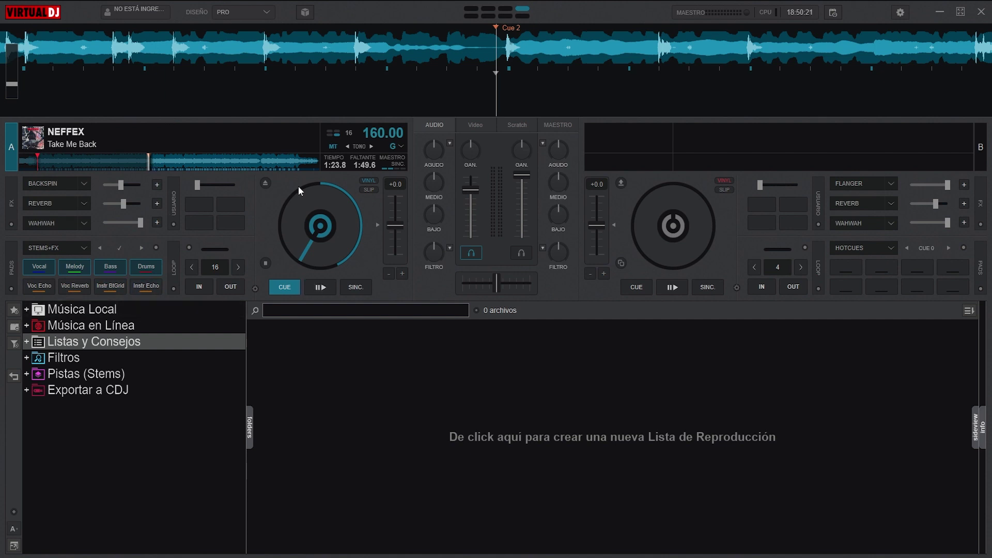
- Play deck A from Cue 2 with Voc Echo switched on and off, raising and lowering the deck's volume
click(318, 288)
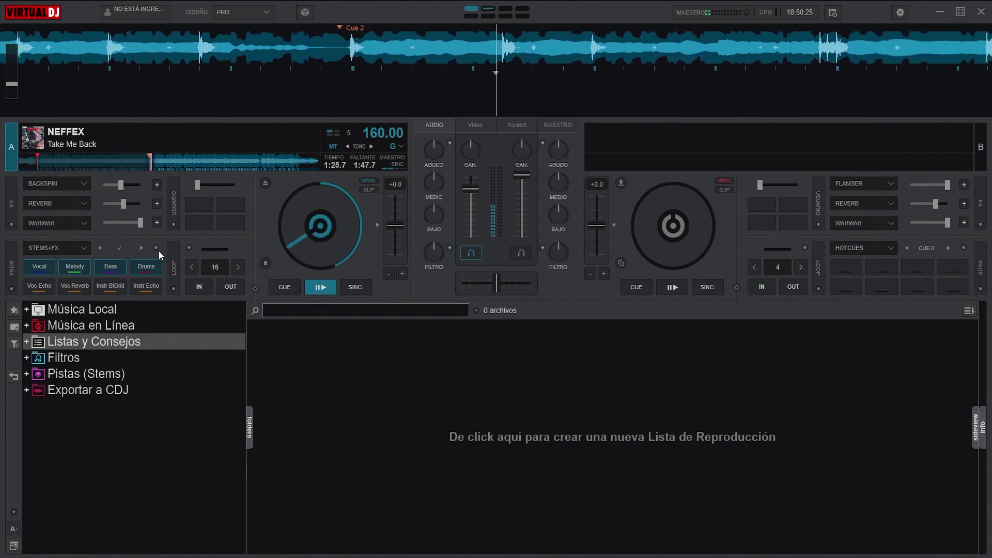
click(46, 288)
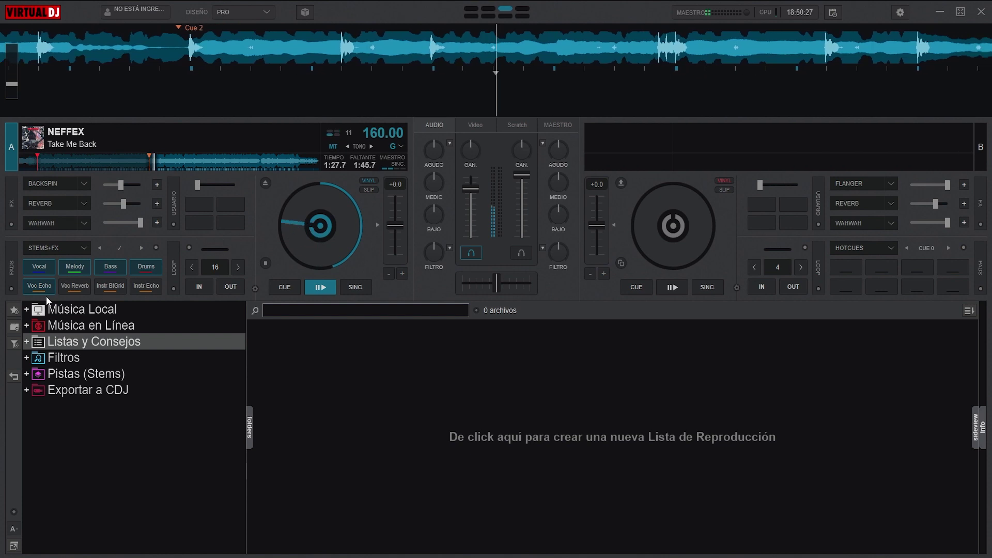
drag(471, 189, 470, 184)
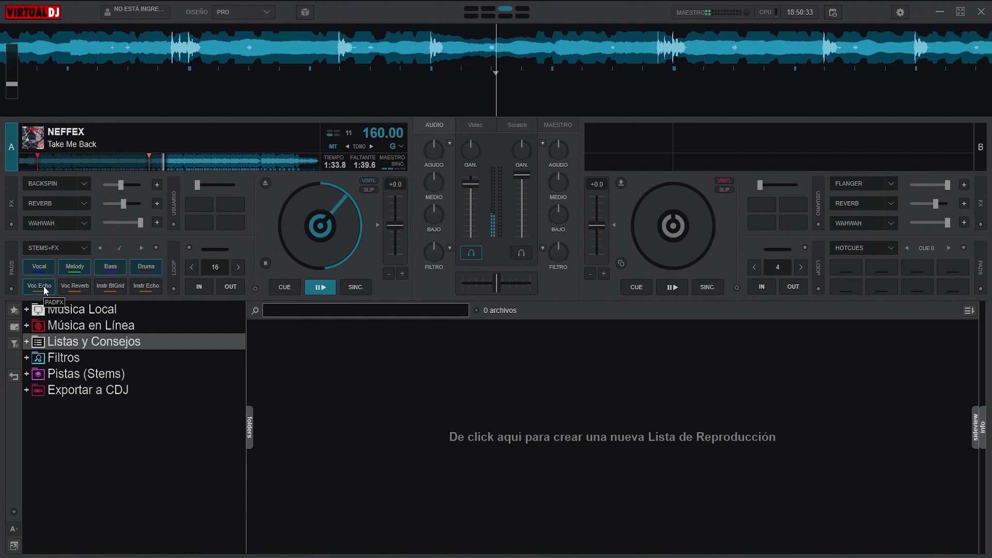
click(467, 223)
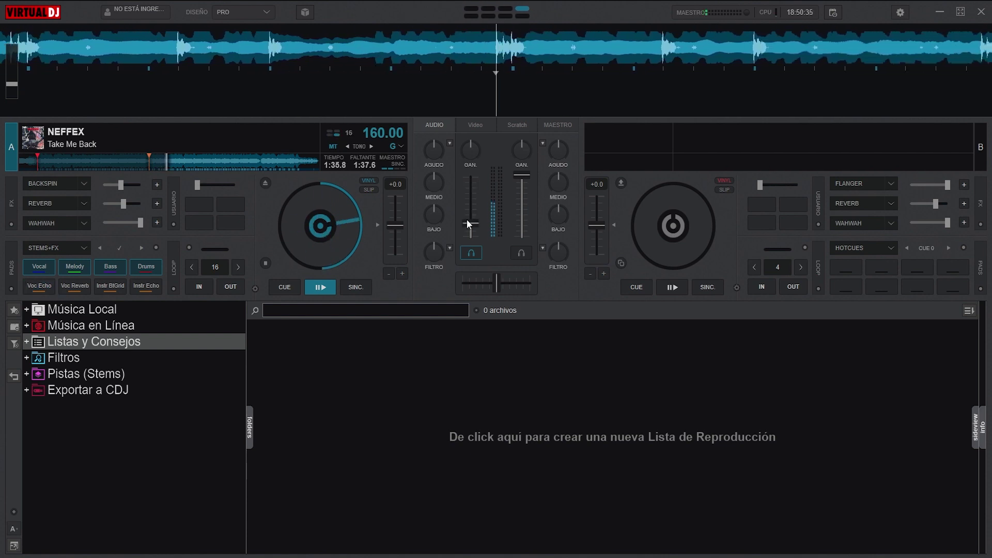
drag(467, 219, 471, 200)
- Replay the passage around Cue 2 on deck A without effects, fading its volume to 0% and raising it again
click(156, 162)
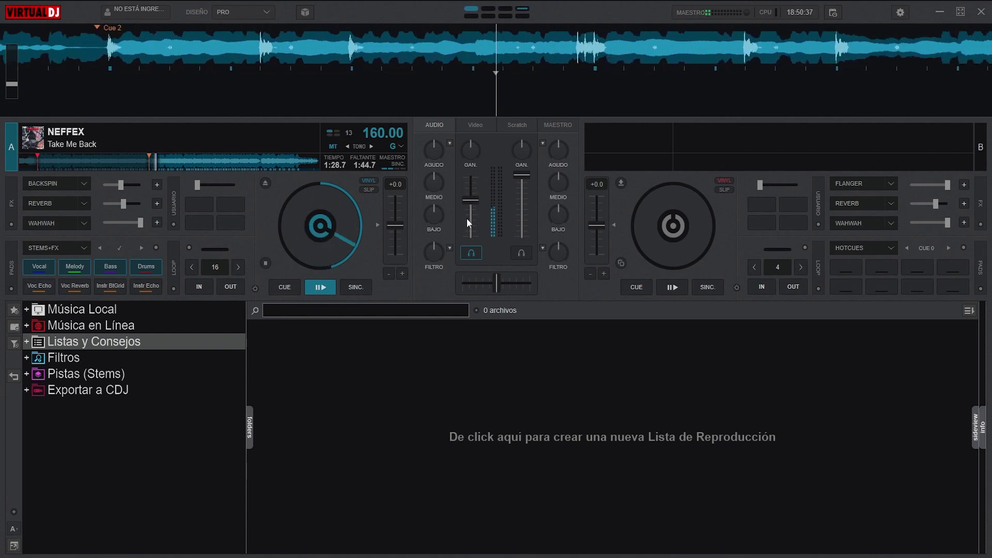
click(147, 163)
mouse_move(469, 228)
mouse_down()
mouse_move(473, 215)
mouse_move(460, 241)
mouse_up()
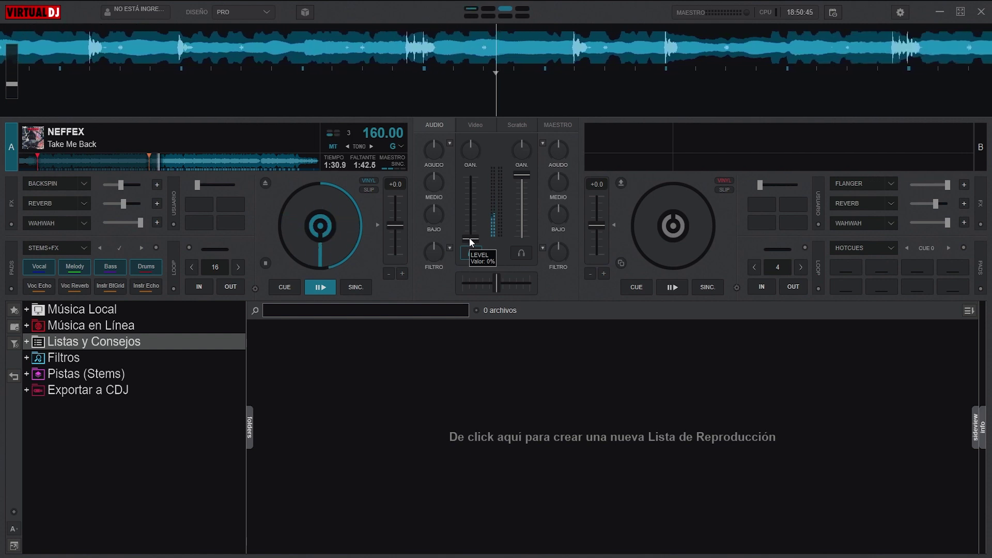
click(151, 163)
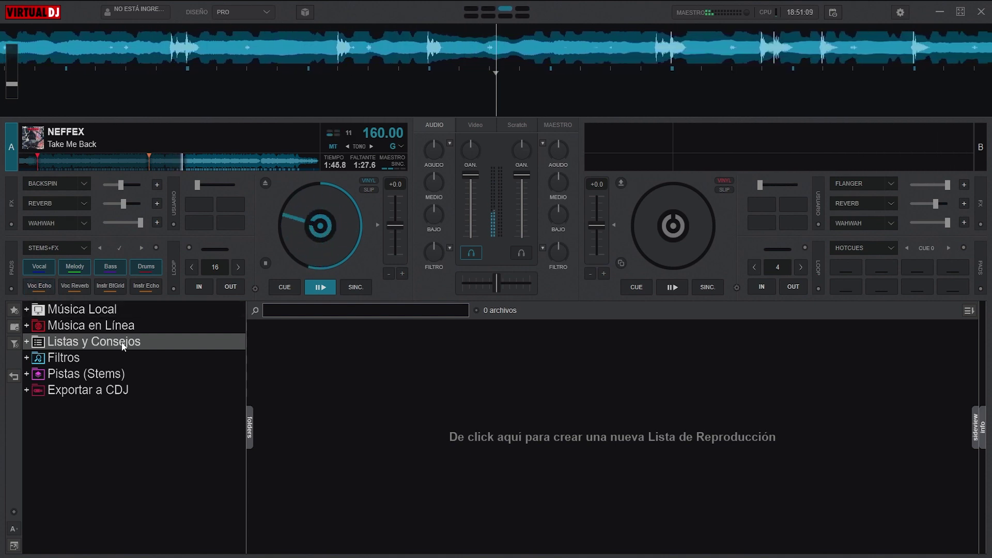
drag(463, 221, 478, 187)
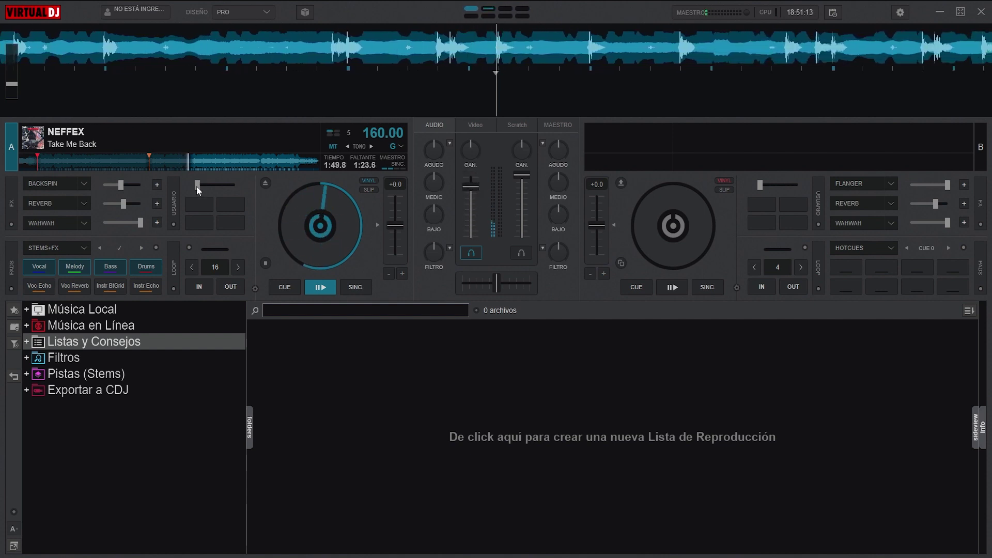
- Replay deck A from around Cue 2 with Voc Reverb applied and lower the deck's volume
click(151, 163)
click(76, 285)
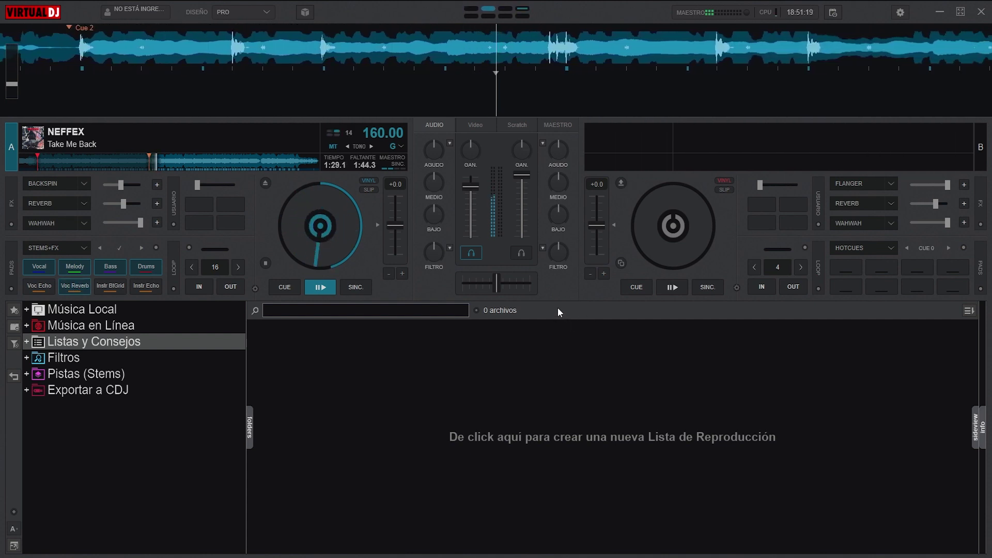
drag(471, 187, 457, 223)
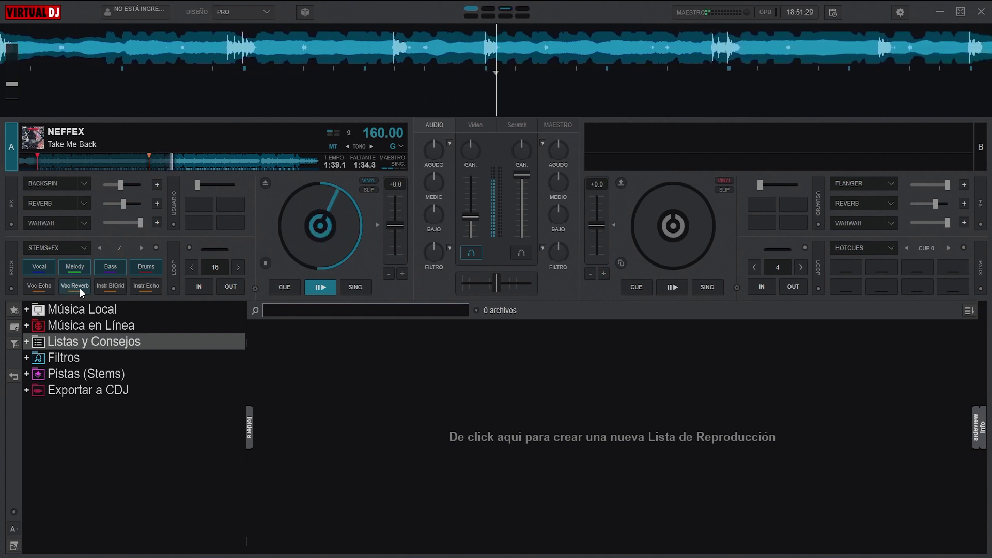
- Replay deck A from around Cue 2 at raised volume, apply Voc Echo, and lower the volume again
click(151, 166)
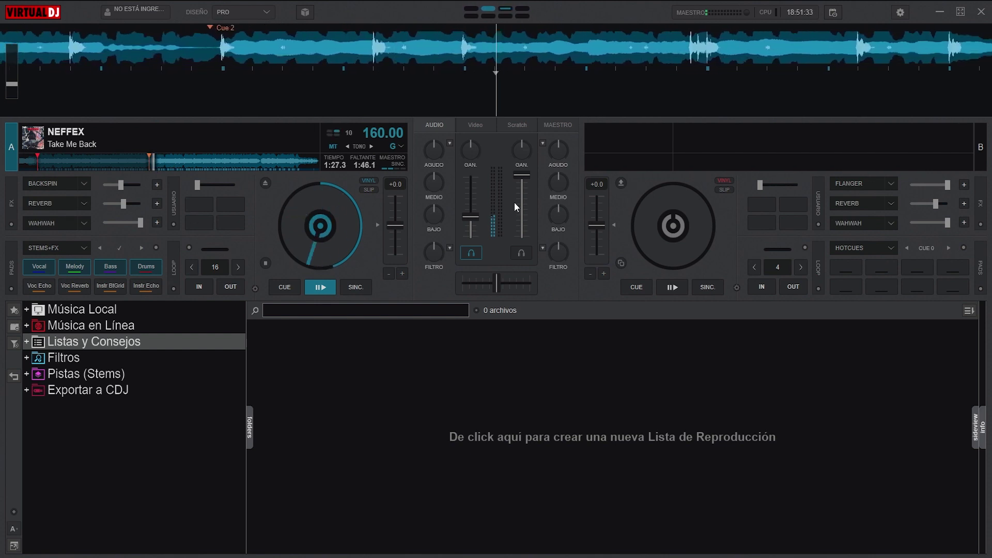
drag(471, 217, 474, 186)
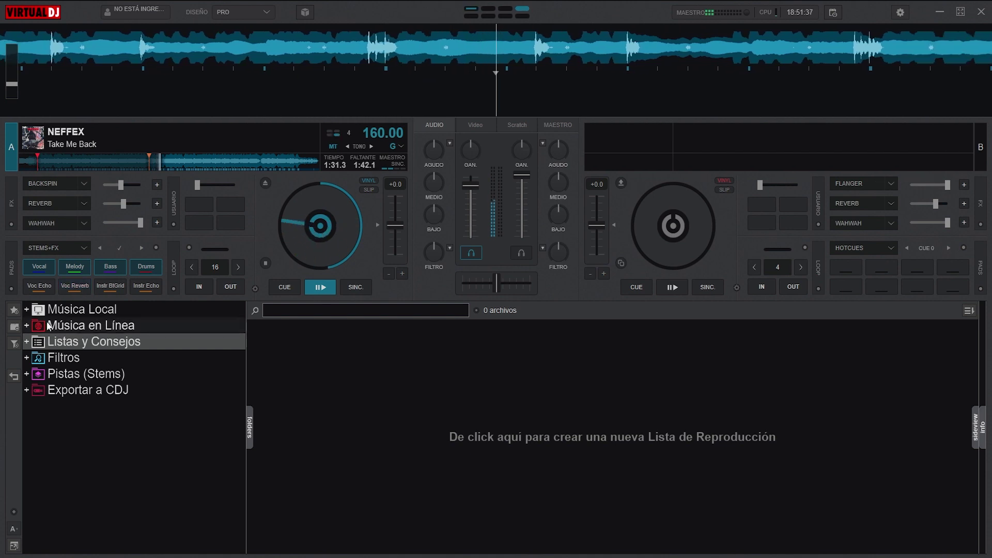
click(44, 286)
drag(470, 185, 472, 224)
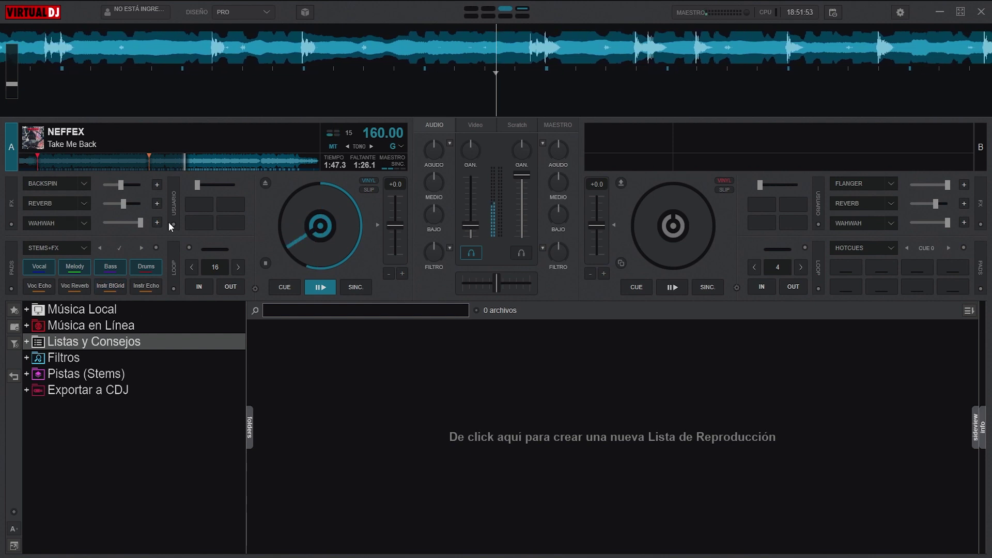
- Replay deck A from just after Cue 2 and toggle Instr BtGrid on and off
click(154, 163)
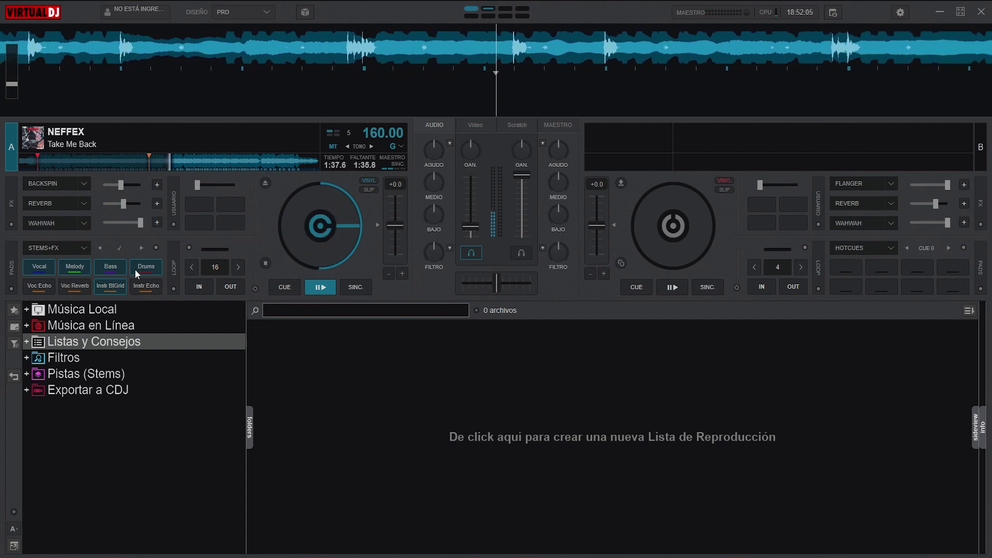
click(123, 288)
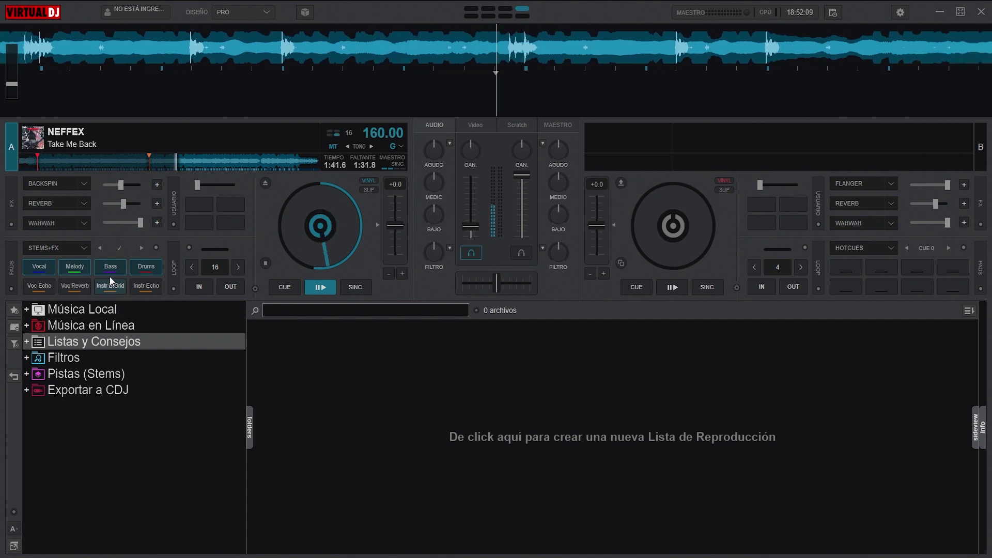
click(104, 292)
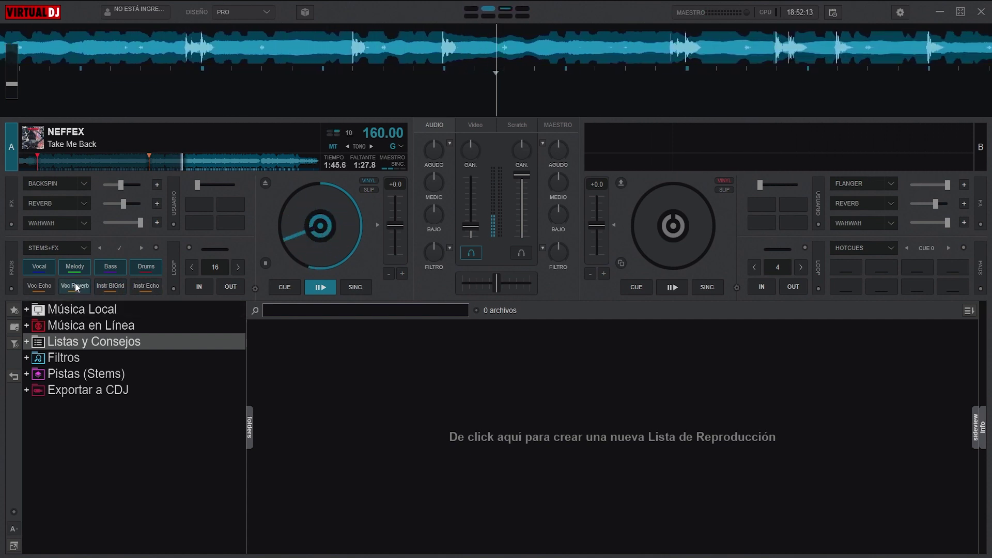
- Apply Instr Echo while adjusting deck A's volume, and return the deck to Cue 2
double_click(470, 201)
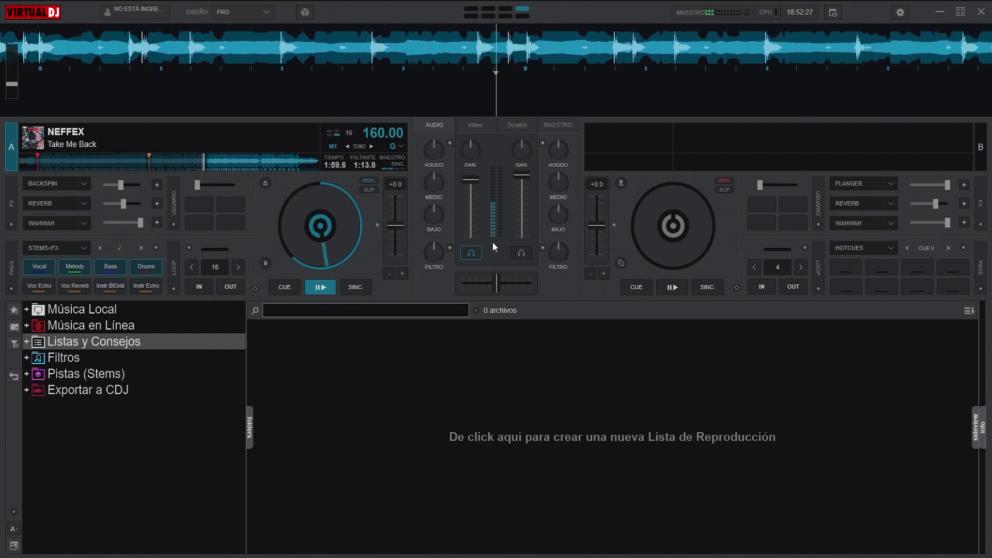
mouse_move(470, 192)
mouse_down()
mouse_move(465, 221)
mouse_move(476, 237)
mouse_move(477, 191)
mouse_up()
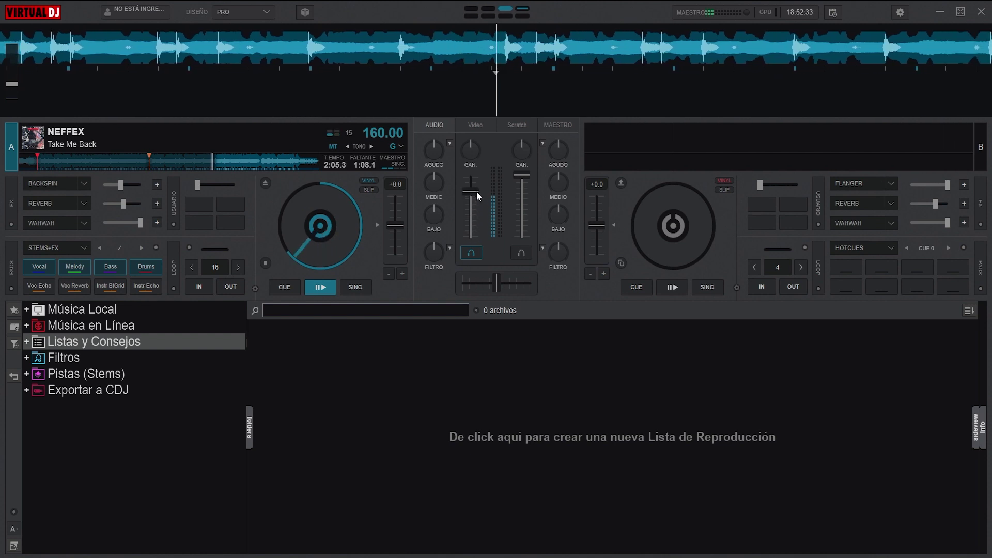
click(148, 287)
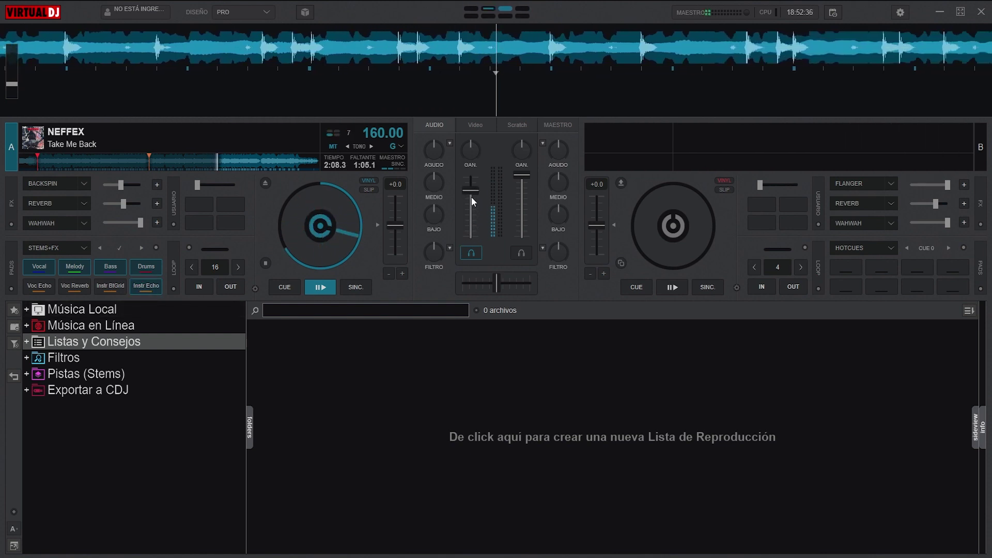
drag(471, 197, 472, 188)
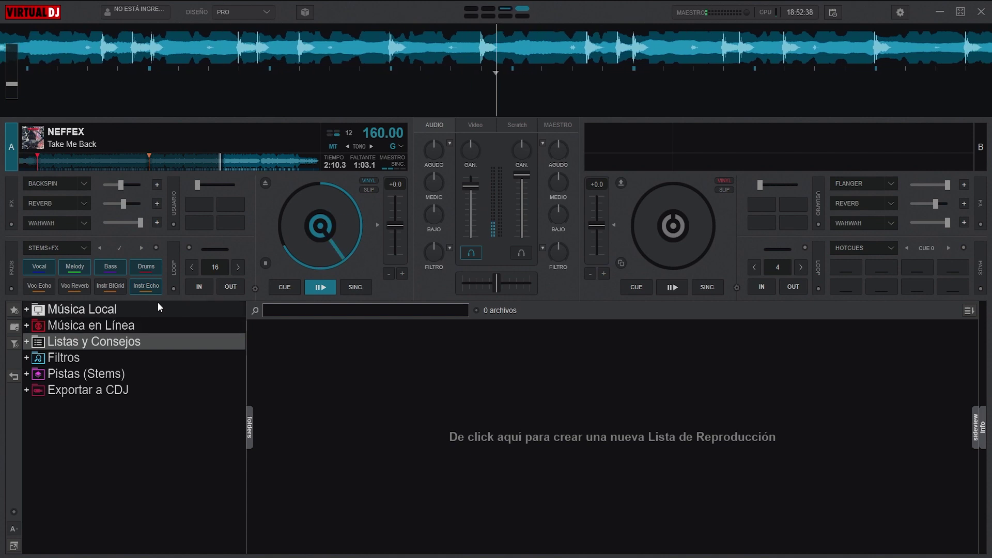
click(287, 293)
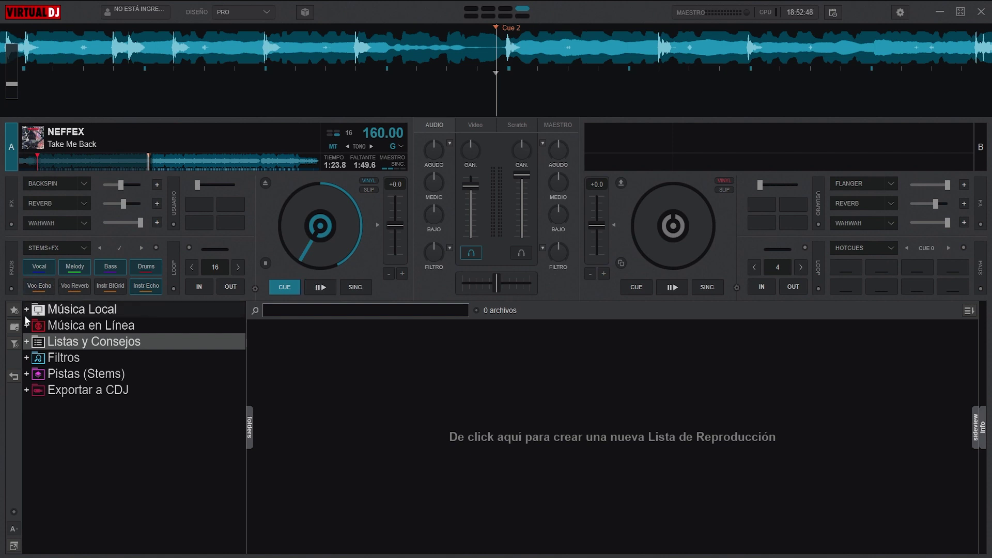
click(149, 288)
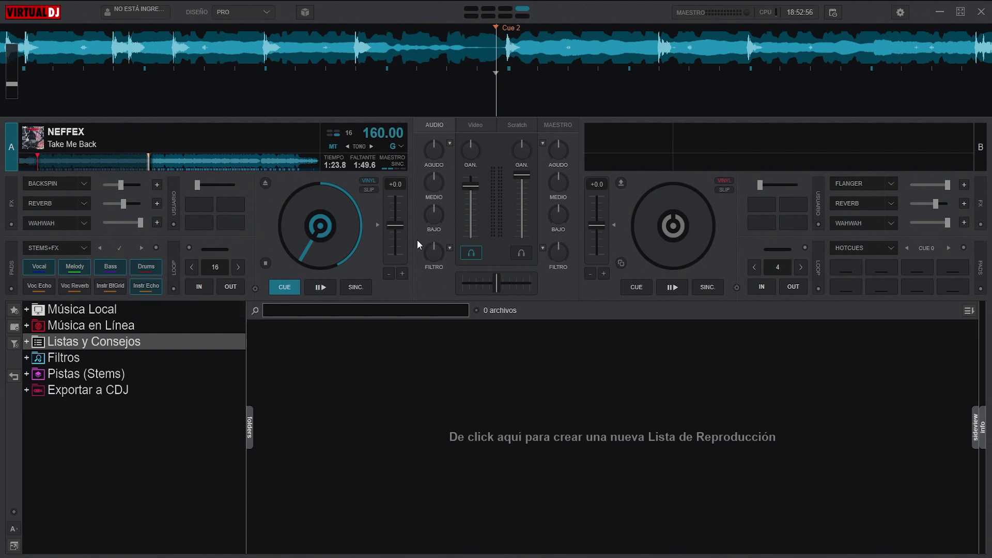
- Replay deck A from Cue 2 while toggling Instr Echo, lower the deck's volume, and return to Cue 2
click(316, 287)
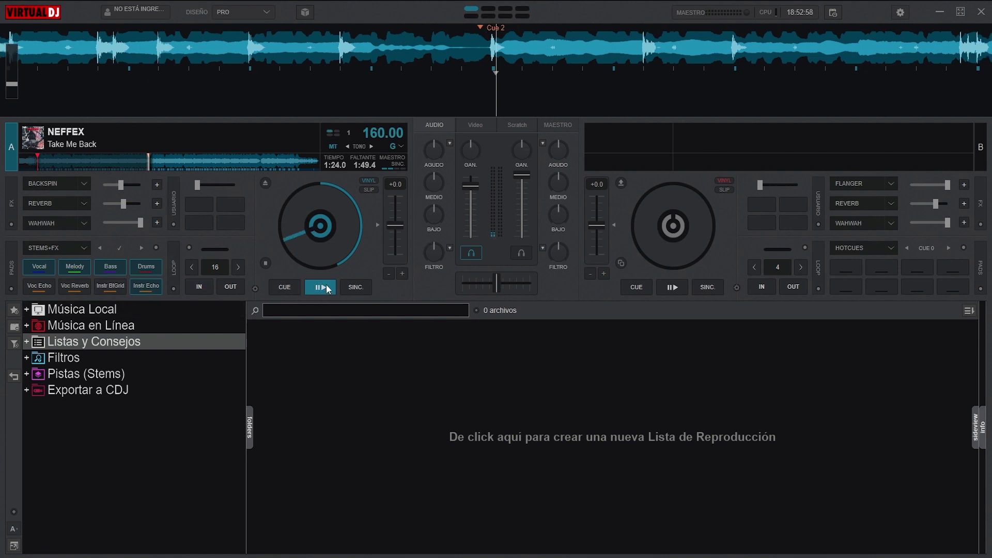
click(141, 285)
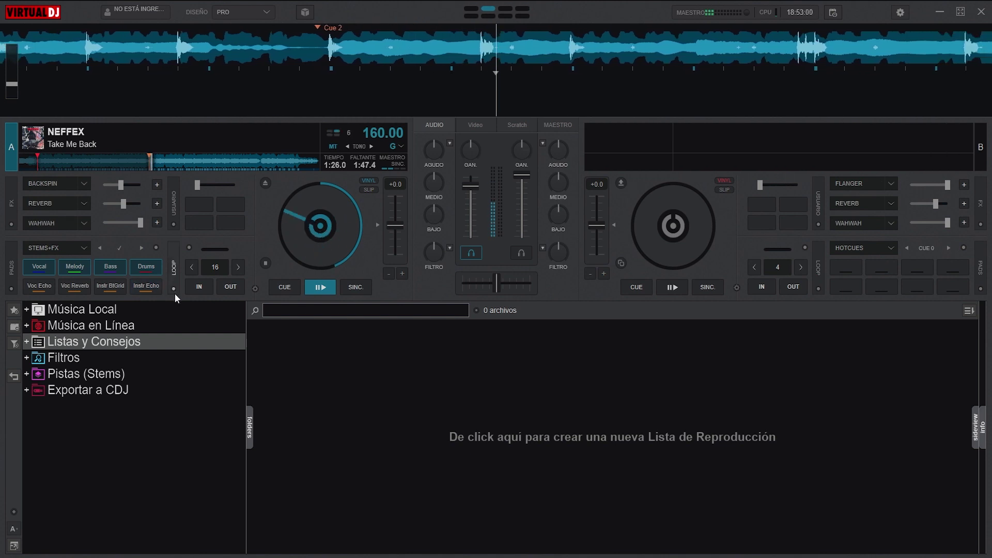
click(147, 287)
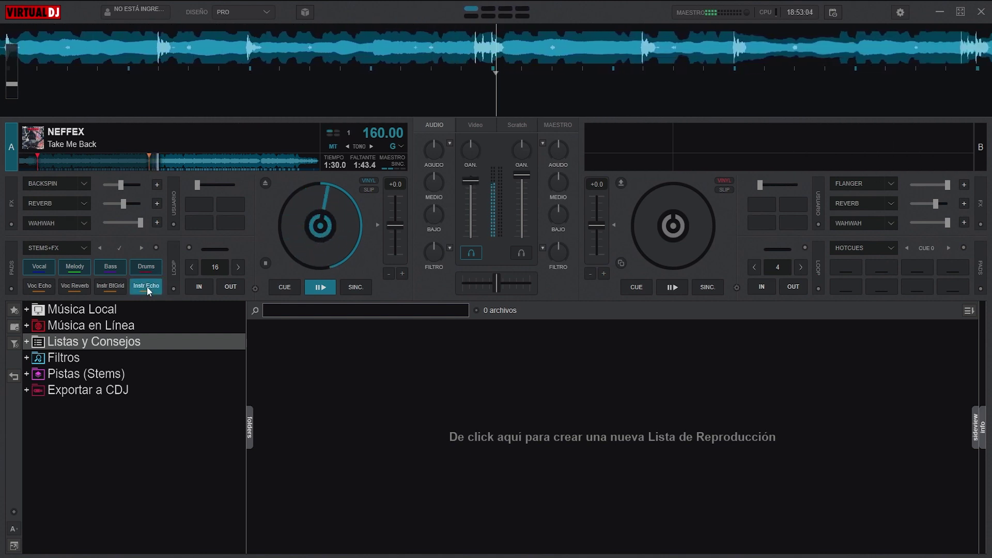
click(147, 286)
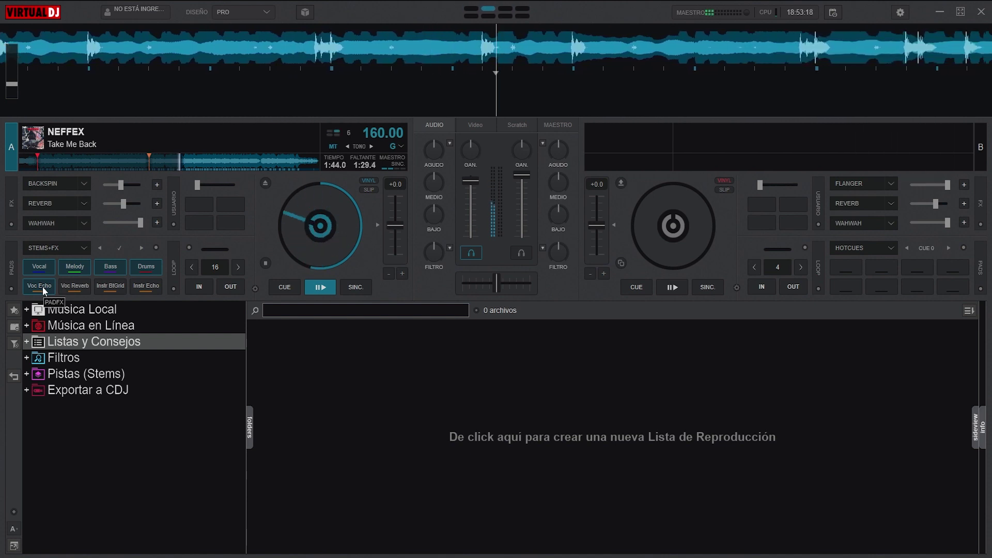
drag(471, 199, 470, 229)
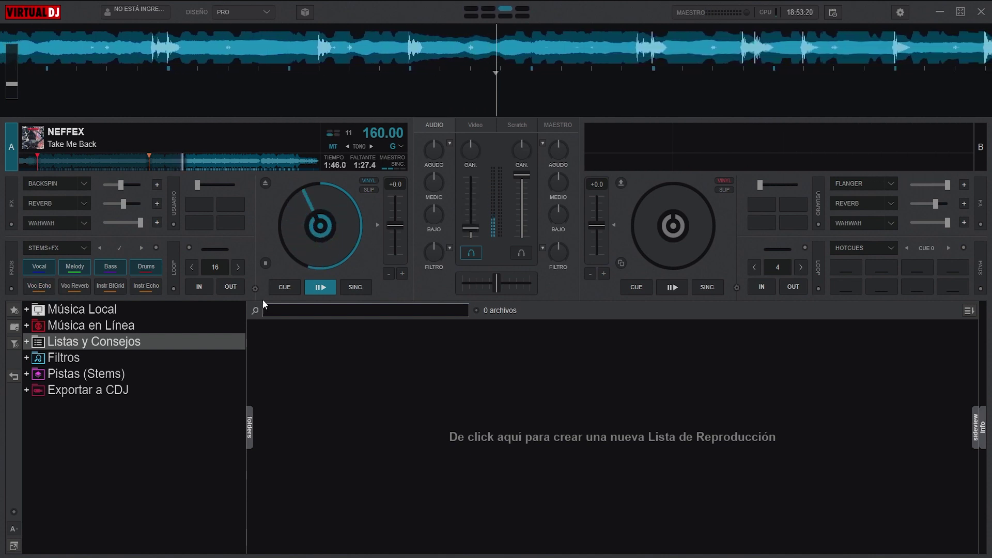
click(287, 283)
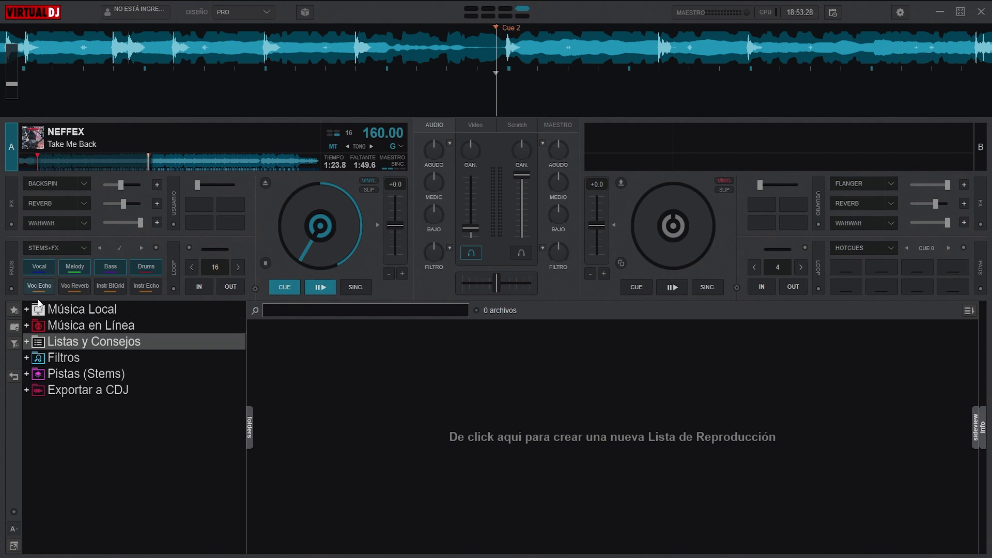
- Show the Beat Grid Pattern Instrumental editor, play deck A at raised volume, and apply the Instr BtGrid effect
click(156, 248)
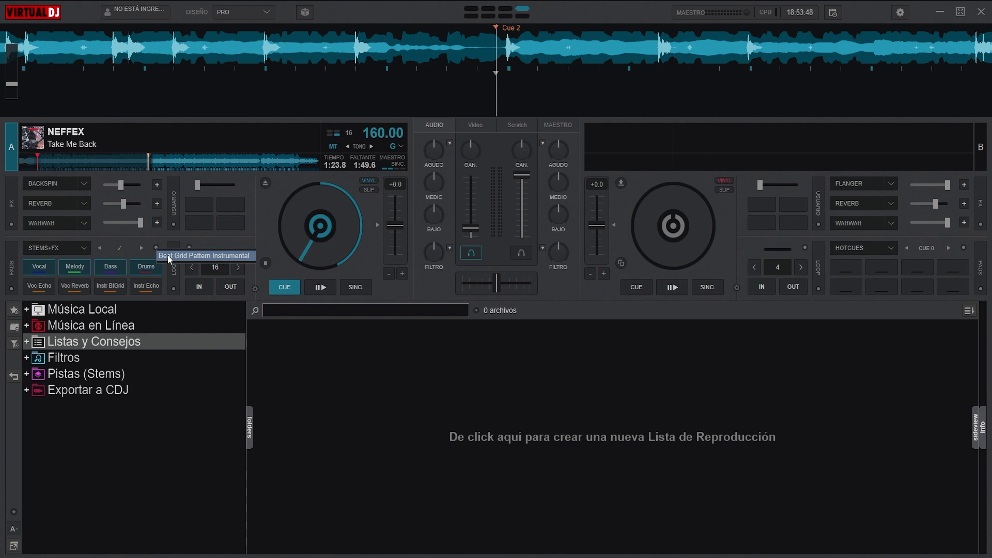
click(204, 257)
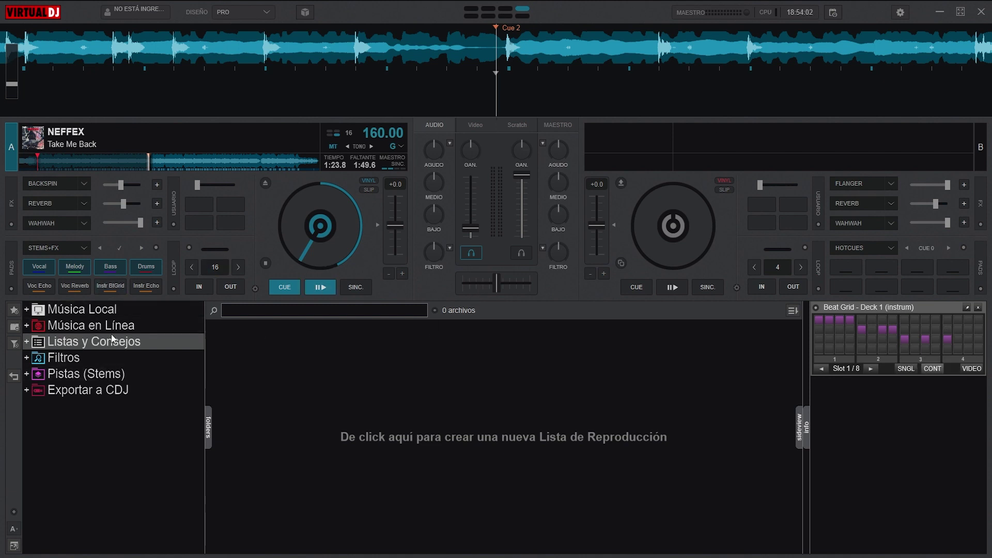
click(321, 287)
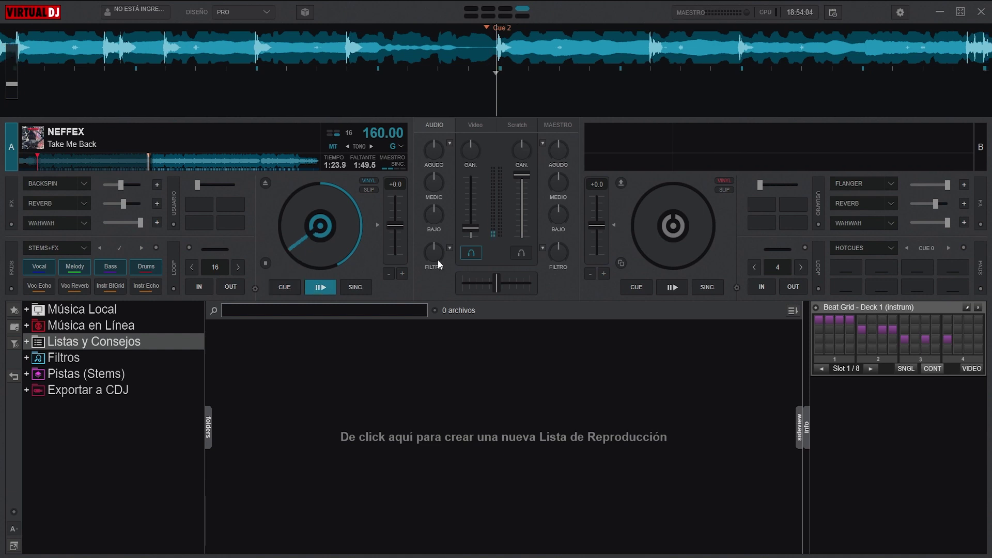
drag(471, 229, 479, 185)
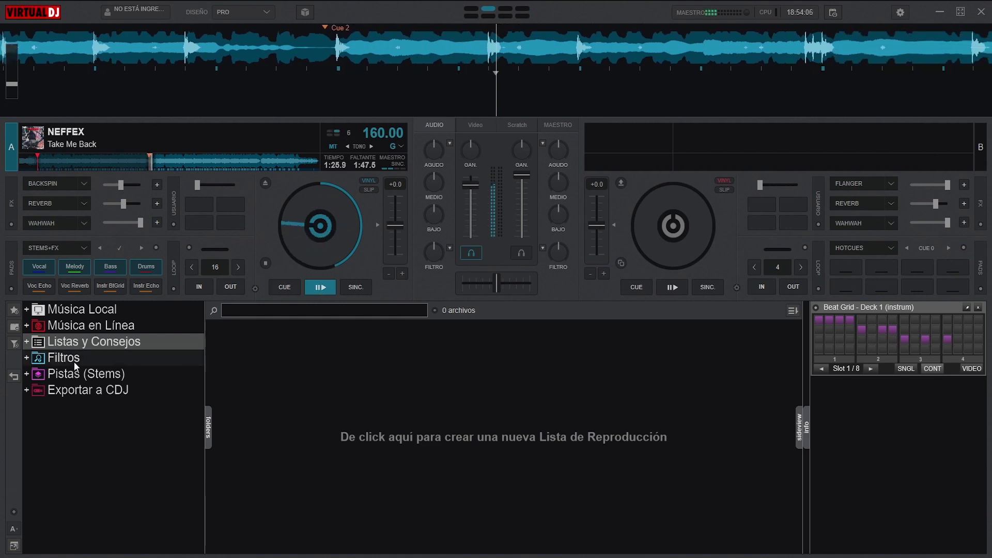
click(114, 288)
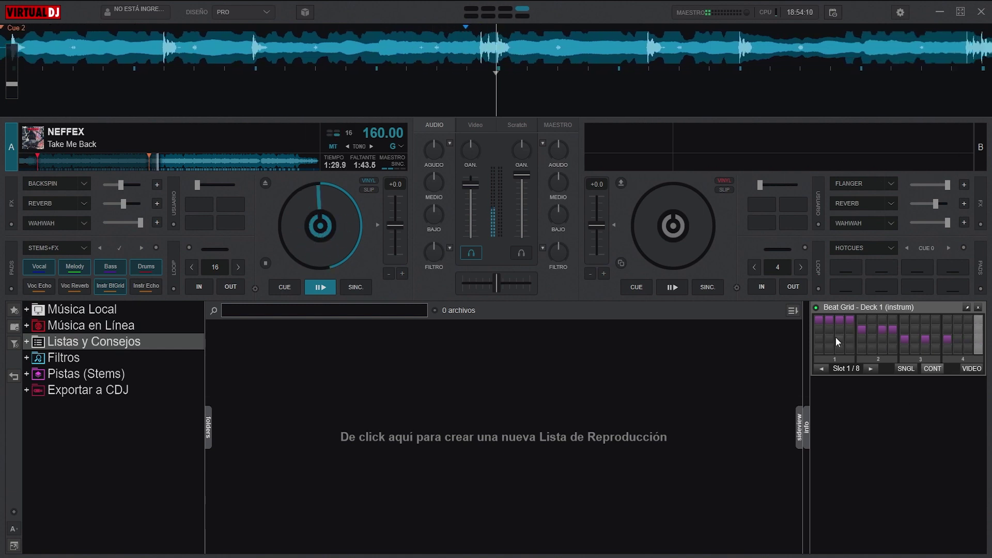
- Fill Beat Grid steps 5 to 13 on the second row, and move steps 10 and 11 to the fourth row
click(873, 329)
click(905, 329)
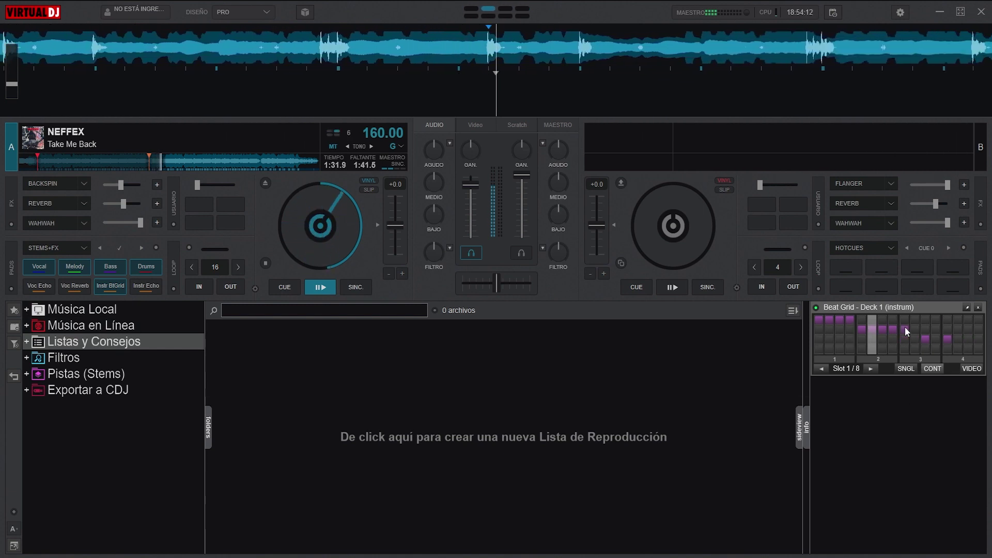
click(915, 329)
click(925, 329)
click(949, 330)
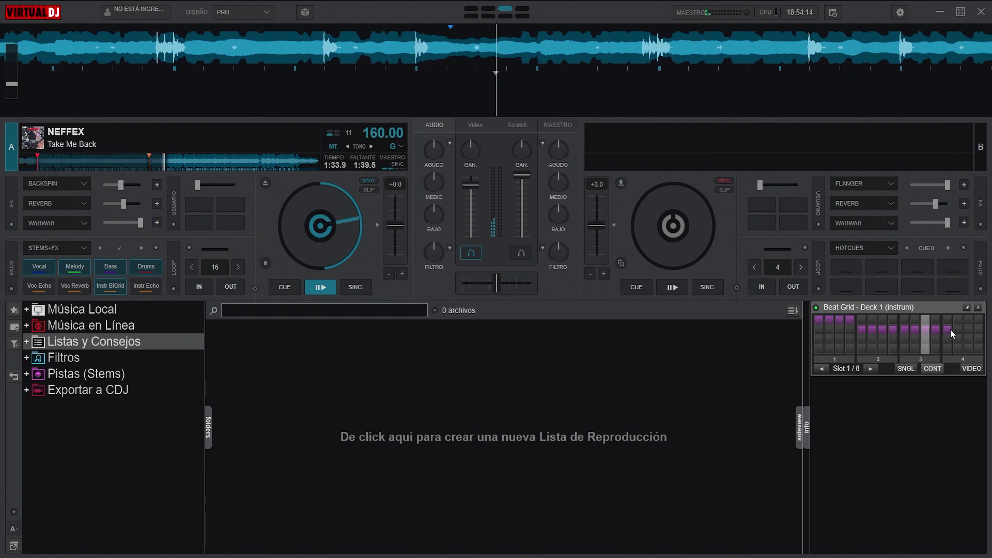
click(925, 349)
click(914, 350)
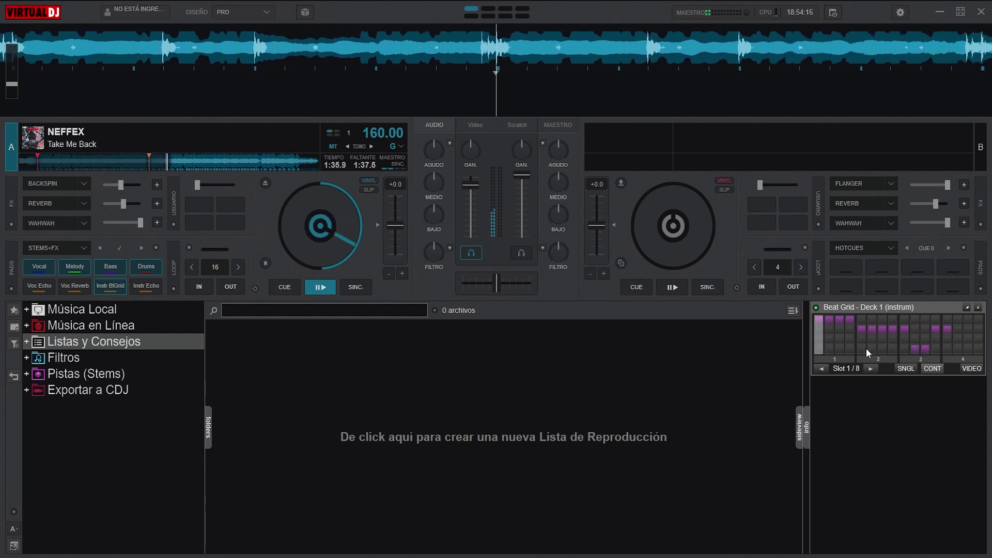
- Set Beat Grid steps 6 to 10 and steps 14 and 15 to the third row
click(872, 339)
click(883, 339)
click(893, 339)
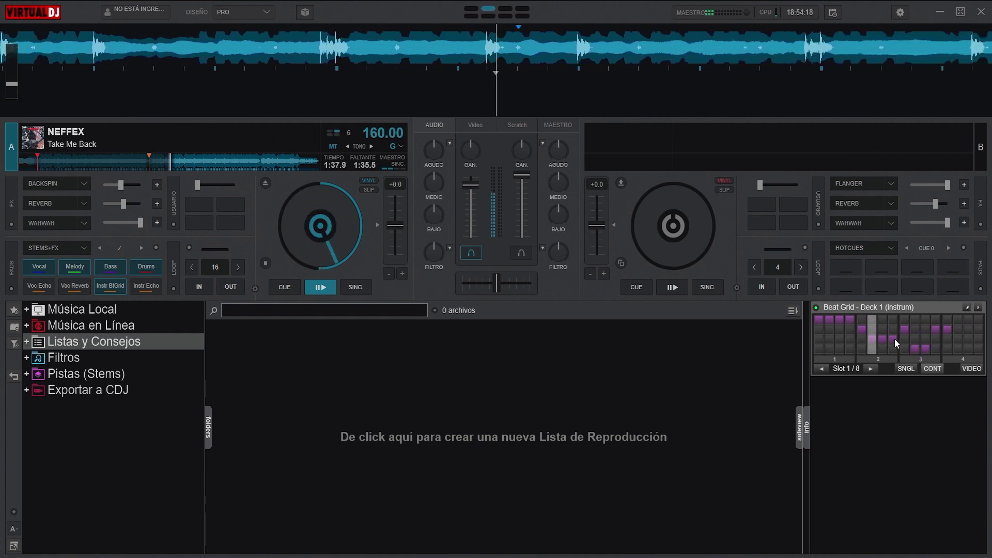
click(904, 339)
click(915, 338)
click(956, 339)
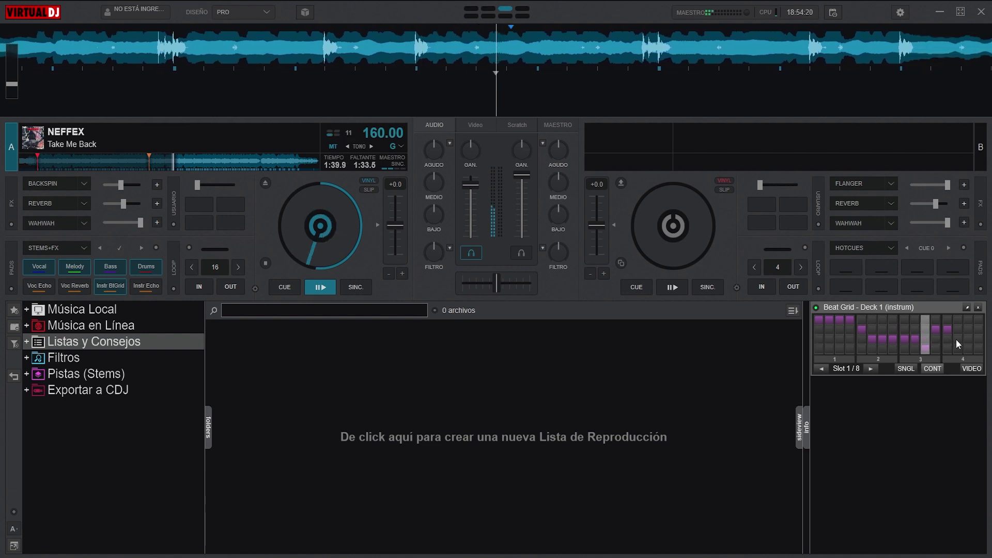
click(968, 339)
- Move Beat Grid steps 1 to 3 to the third row, and set steps 2, 3, 8 and 15 to the second row
click(839, 339)
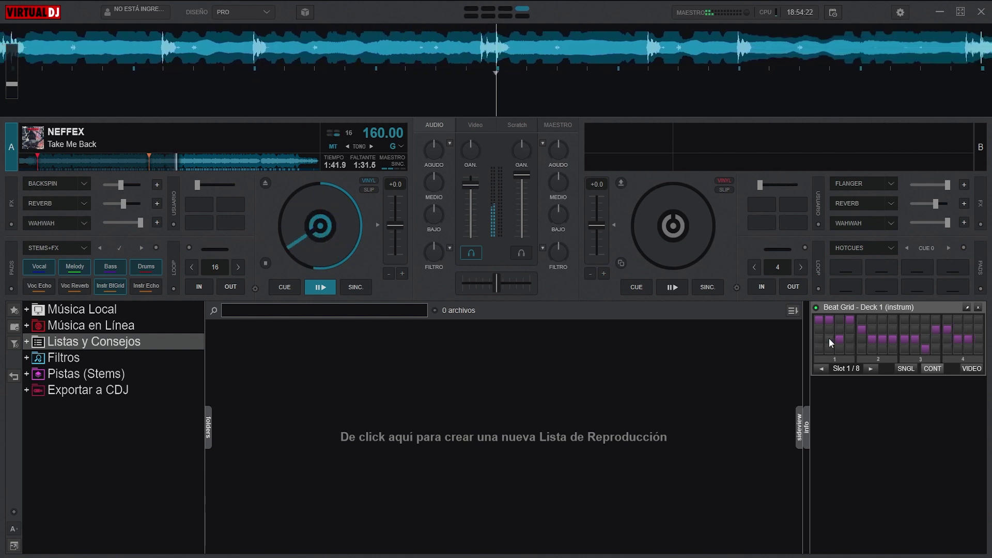
click(829, 338)
click(821, 339)
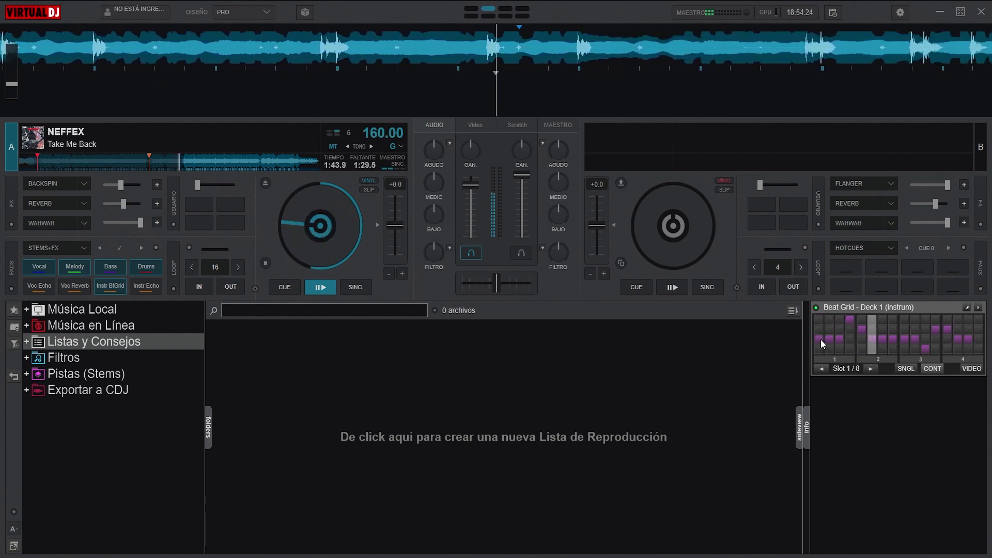
click(838, 329)
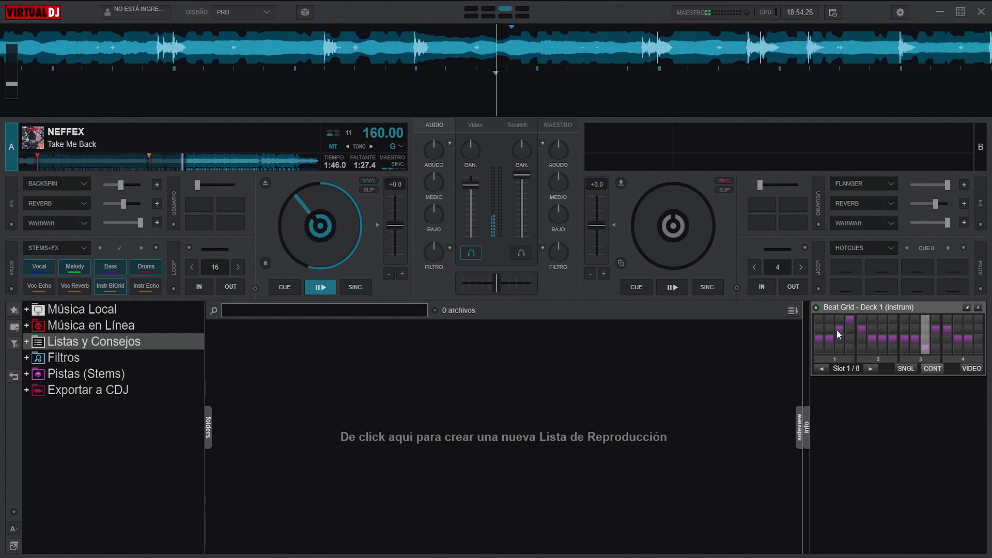
click(828, 329)
click(894, 330)
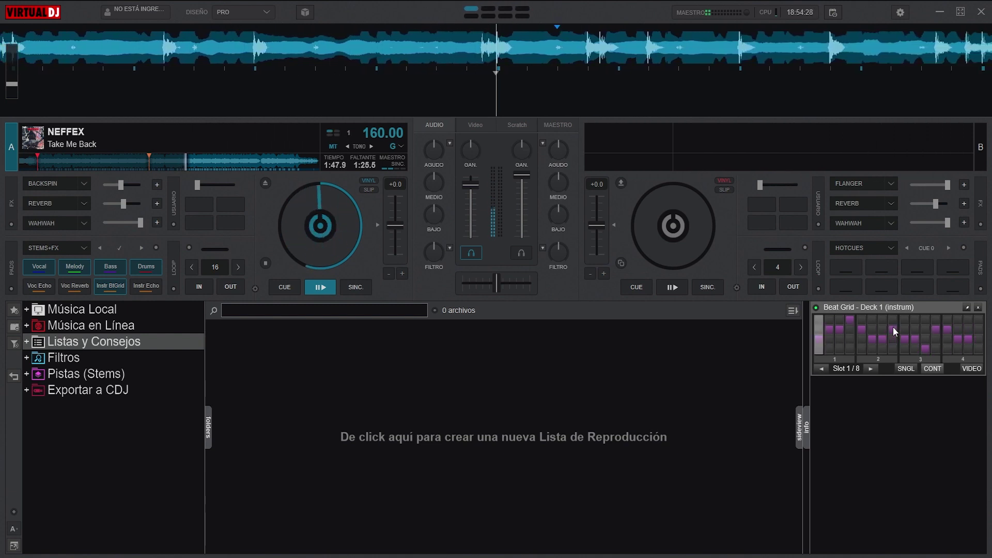
click(969, 329)
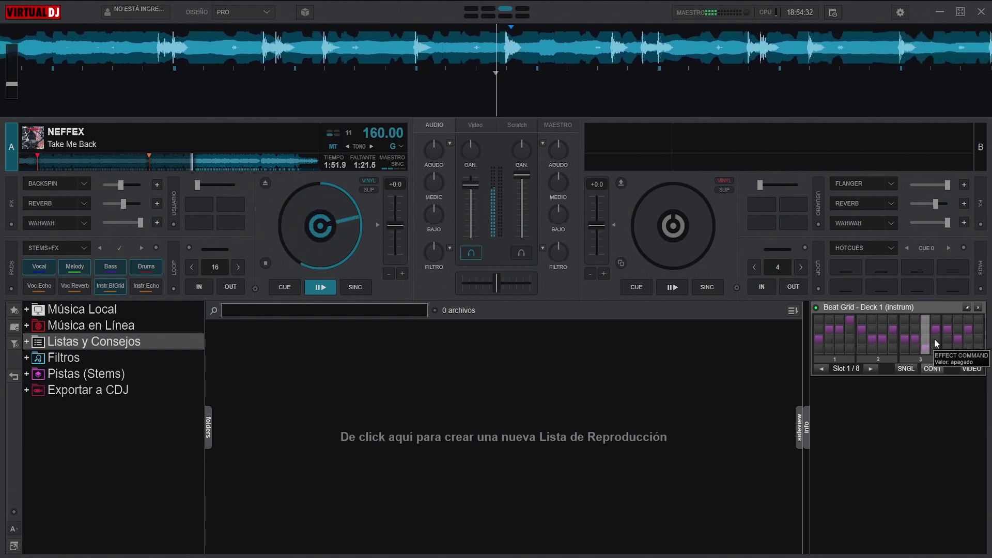
- Move Beat Grid steps 1 to 3 to the fourth row and clear step 4 from the first row
click(850, 349)
click(841, 349)
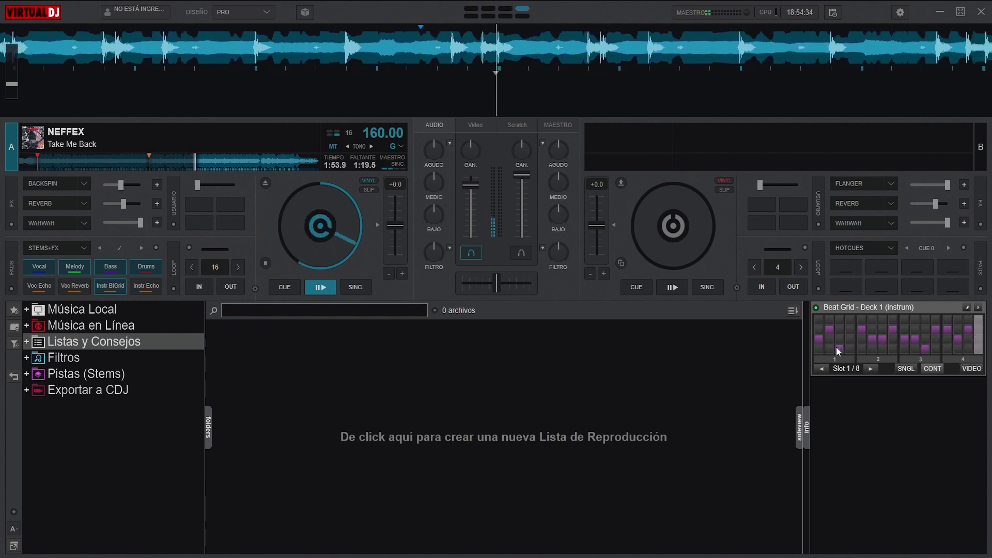
click(830, 349)
click(818, 349)
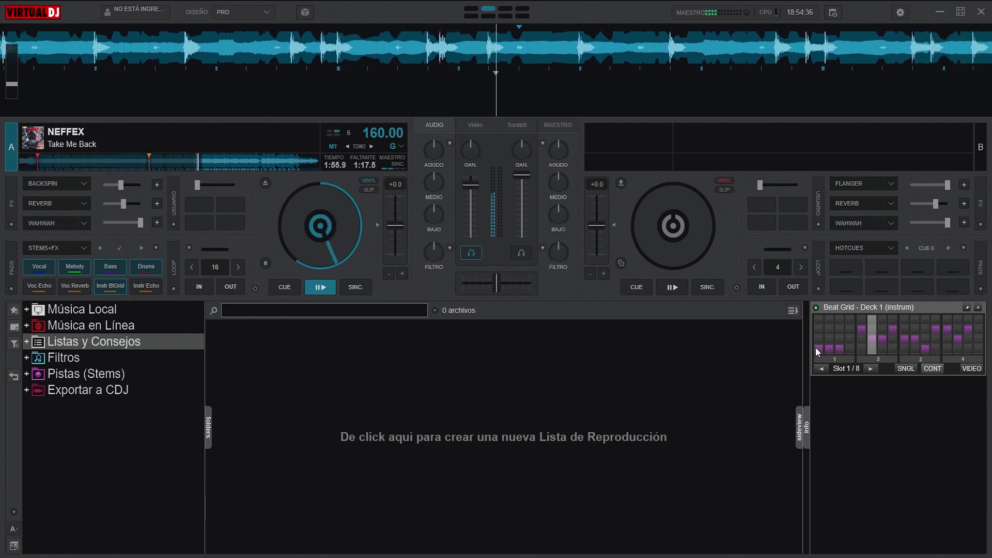
- Restore Beat Grid step 4 on the first row and set steps 1 to 3, 10 and 11 to the second row
click(850, 320)
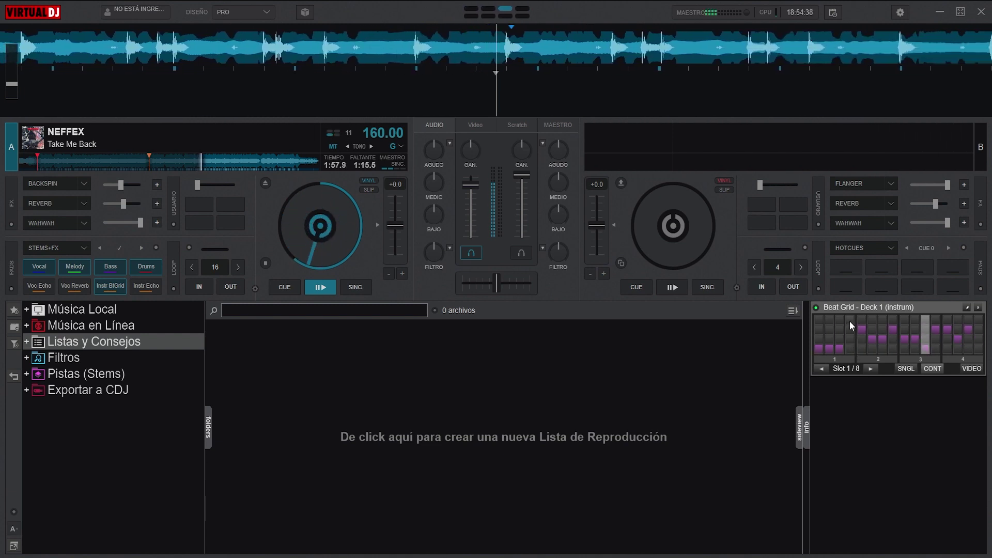
click(839, 330)
click(829, 329)
click(822, 332)
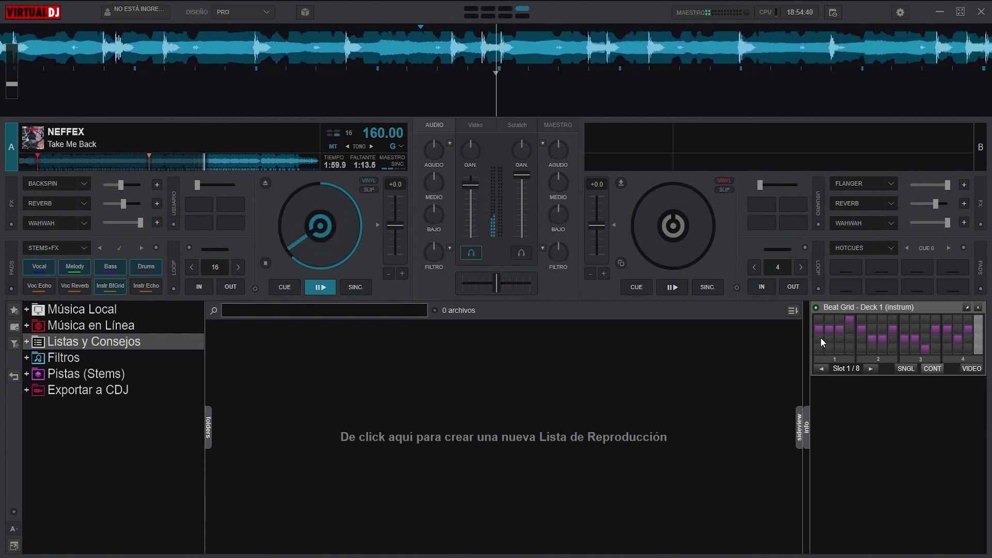
click(926, 335)
click(913, 330)
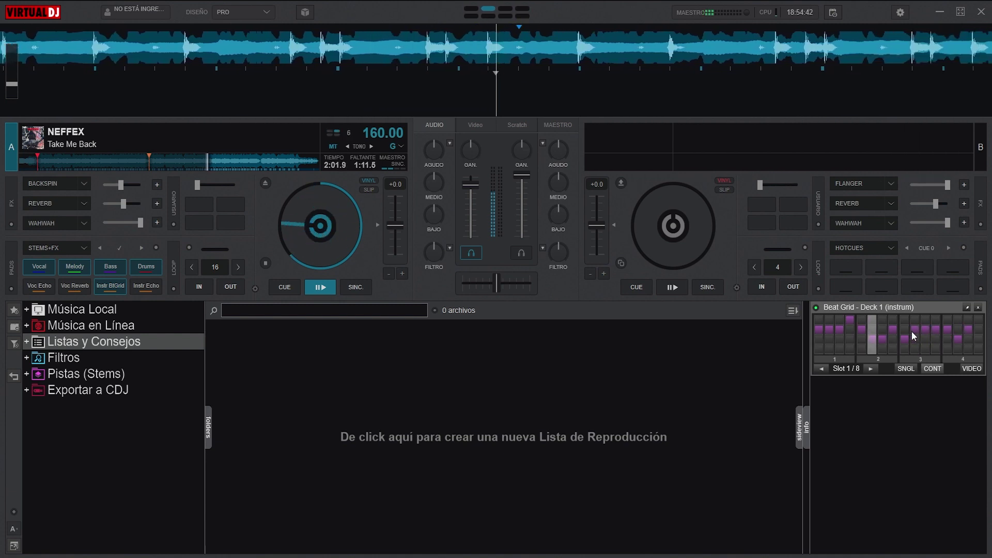
- Set Beat Grid steps 2, 11 and 14 to the third row, step 7 to the fourth, and steps 15 and 16 to the second
click(971, 331)
click(971, 331)
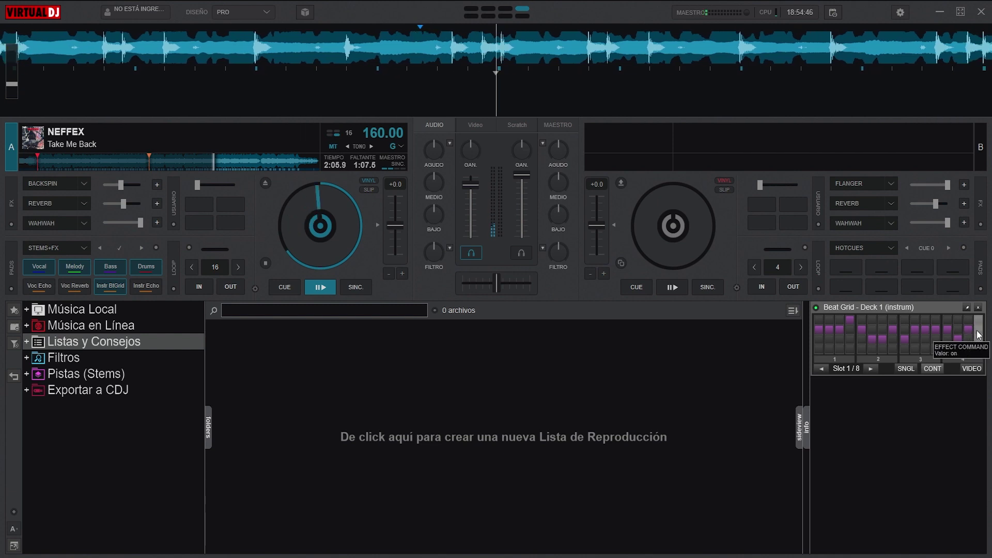
click(923, 340)
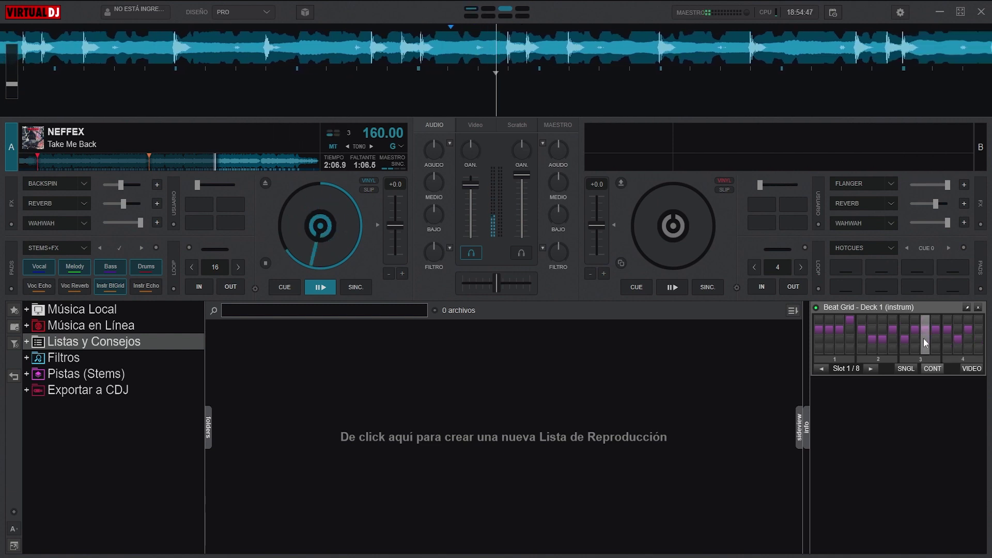
click(831, 339)
click(882, 350)
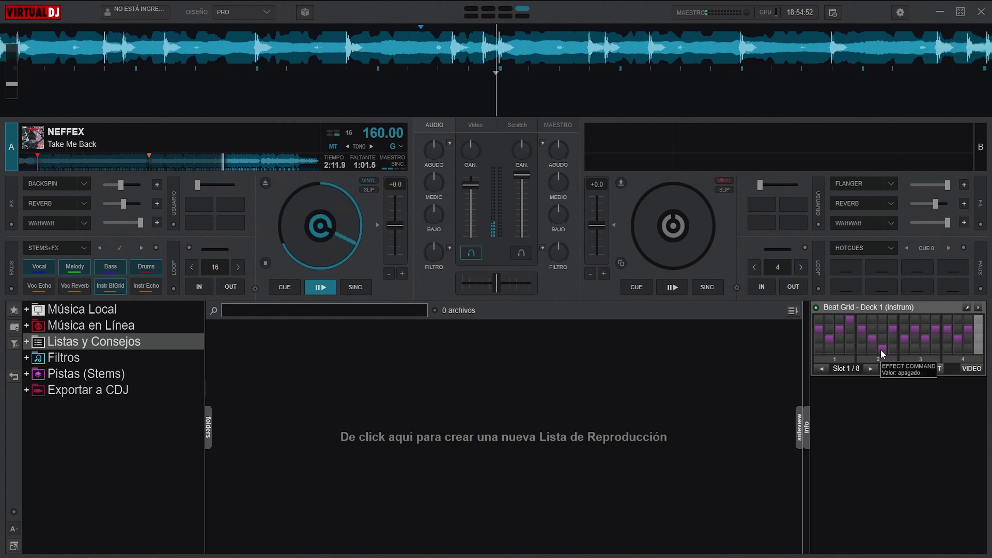
click(956, 346)
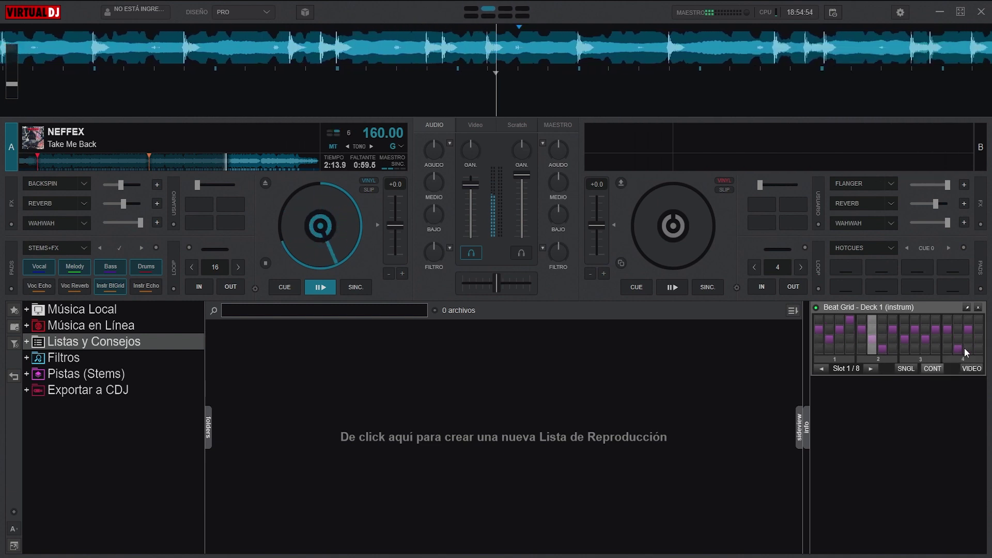
click(960, 339)
click(979, 329)
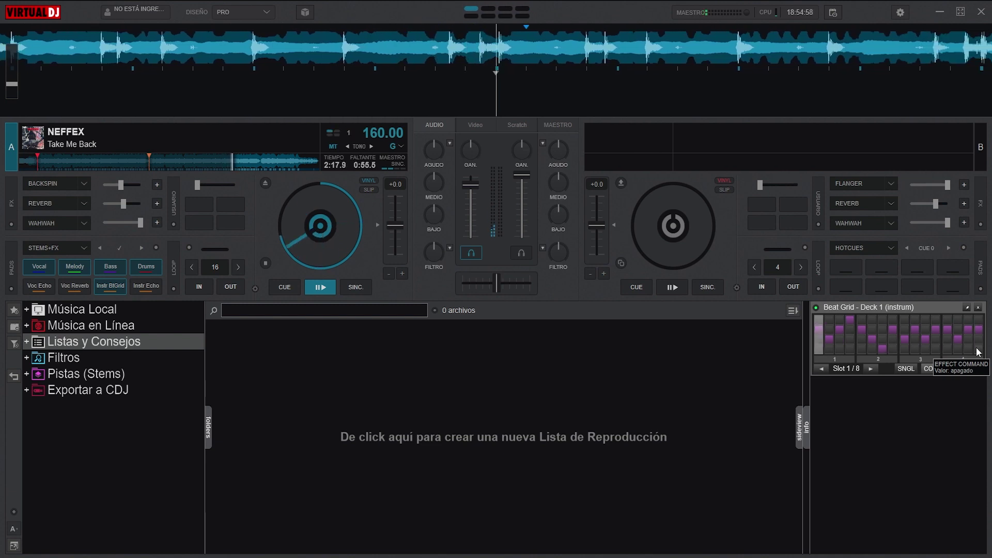
- Return deck A to Cue 2 and close the Beat Grid editor
click(293, 287)
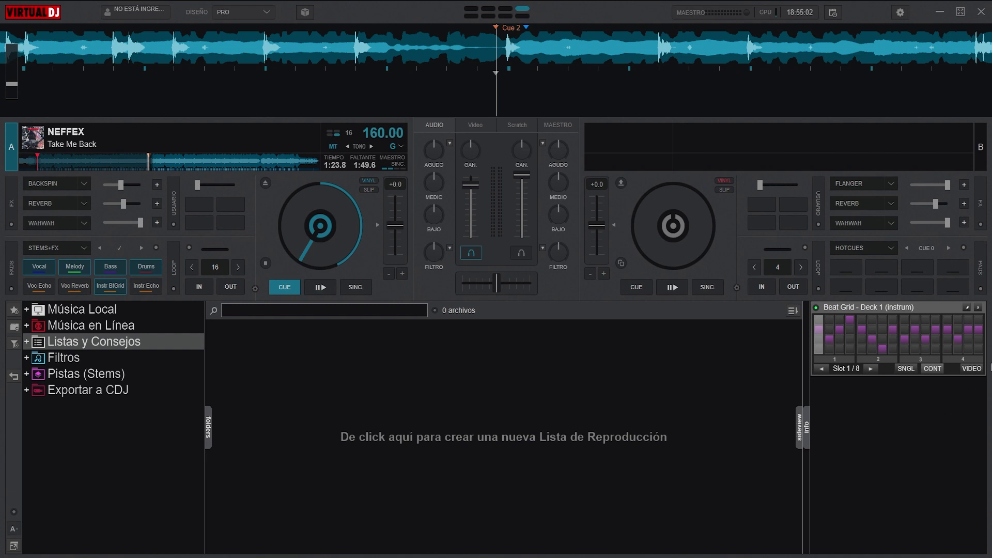
click(978, 308)
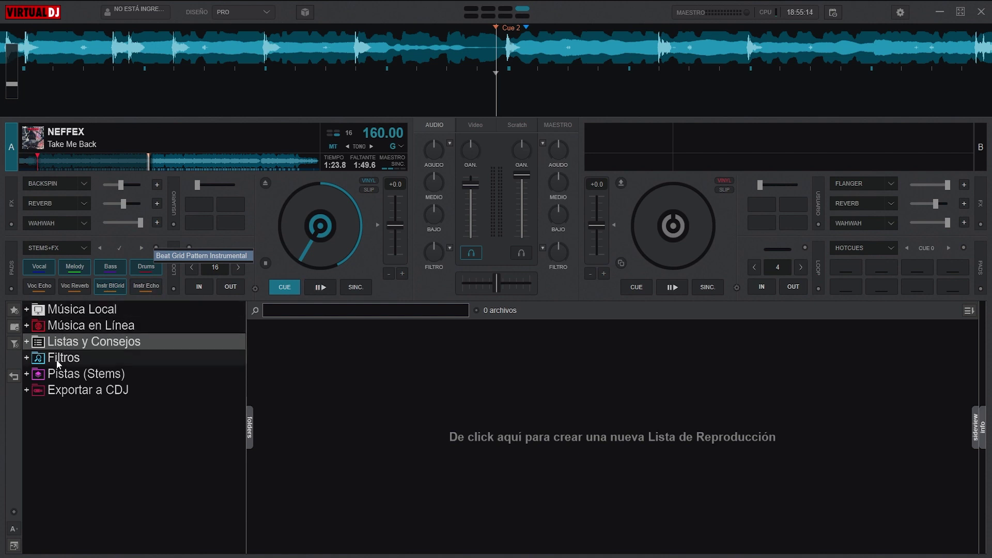
- Switch deck A's pads from stems+fx to the stems page
click(86, 247)
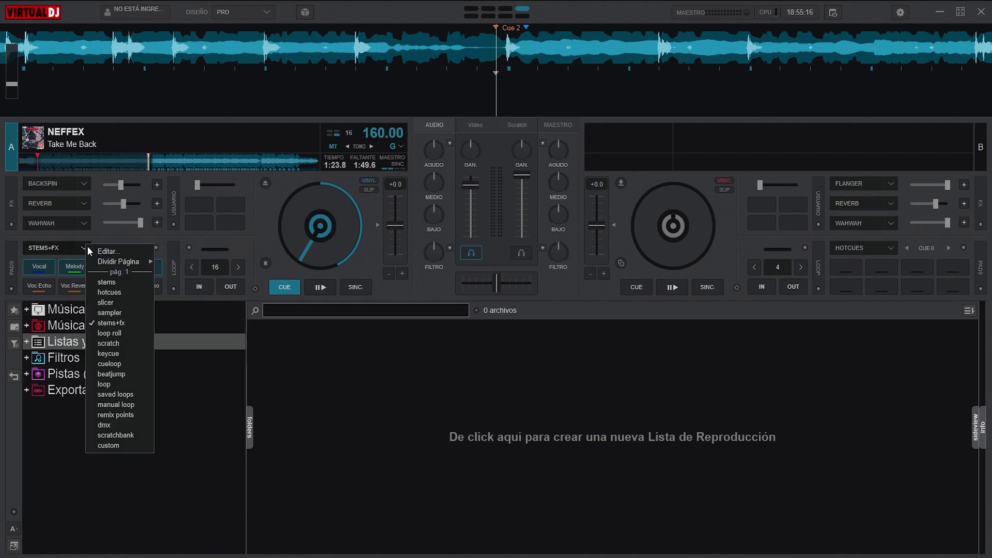
click(116, 287)
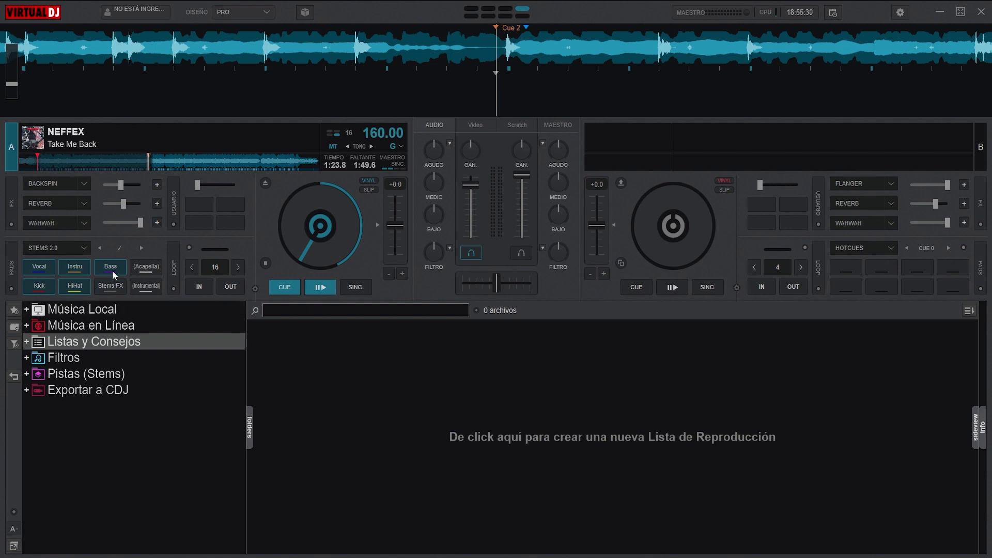
- Switch deck A's pads from the stems page to the stems+fx page
click(85, 249)
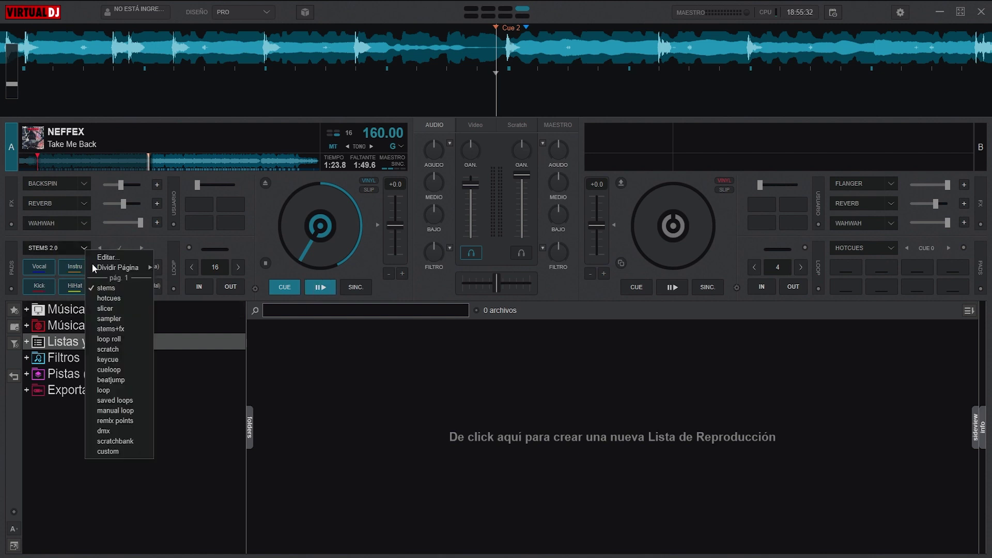
click(120, 330)
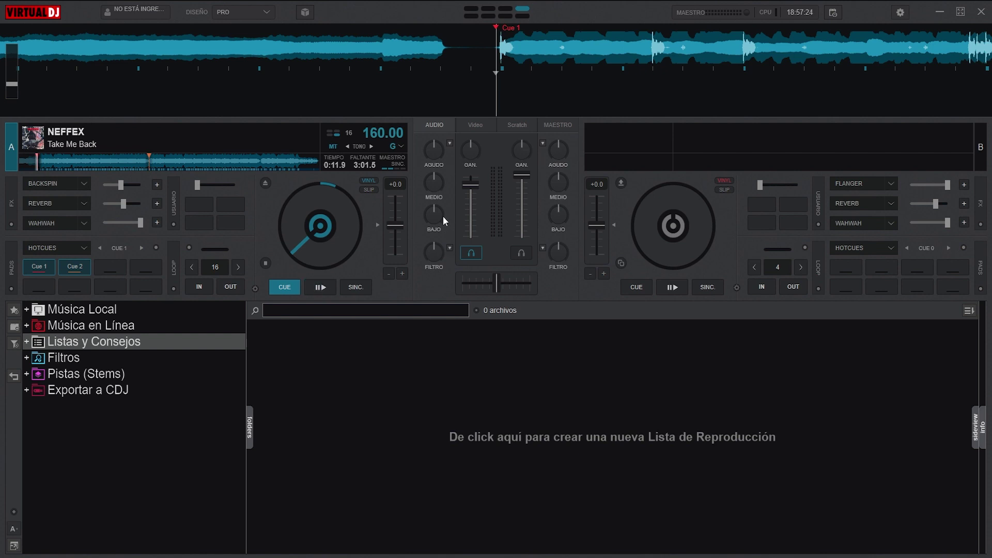
- Set the advanced EQ mode to Deshabilitado (traditional frequency EQ) in the equalizer control
click(450, 144)
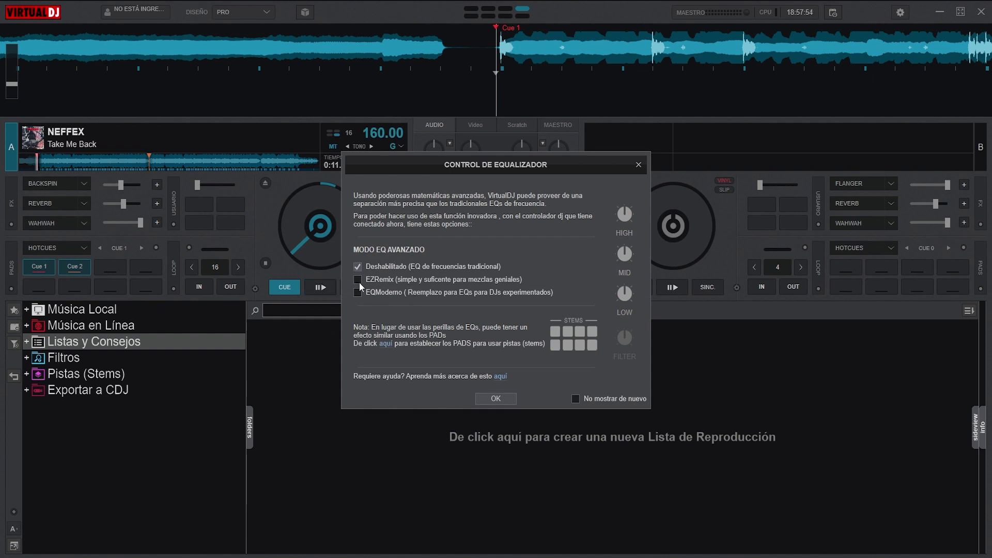
drag(498, 164, 521, 161)
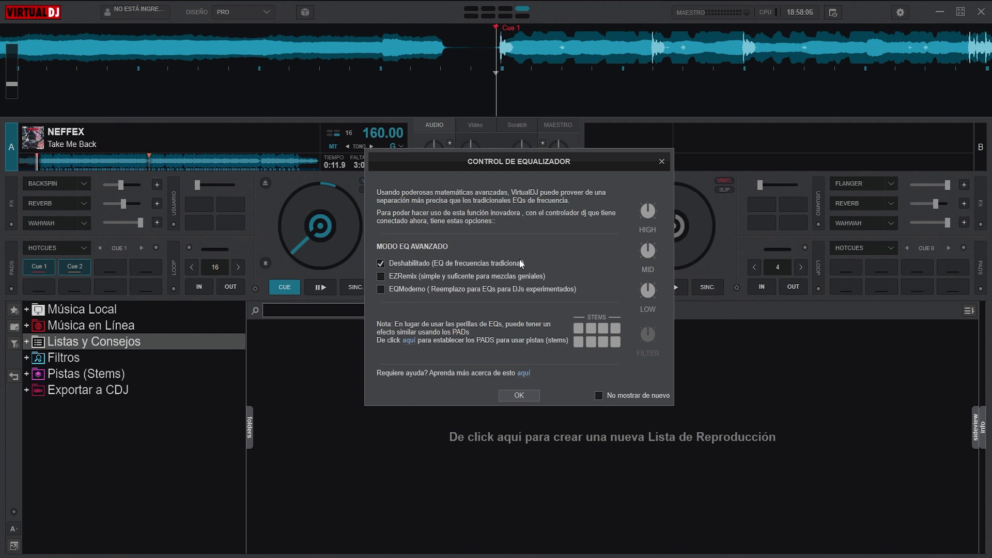
click(381, 263)
click(520, 397)
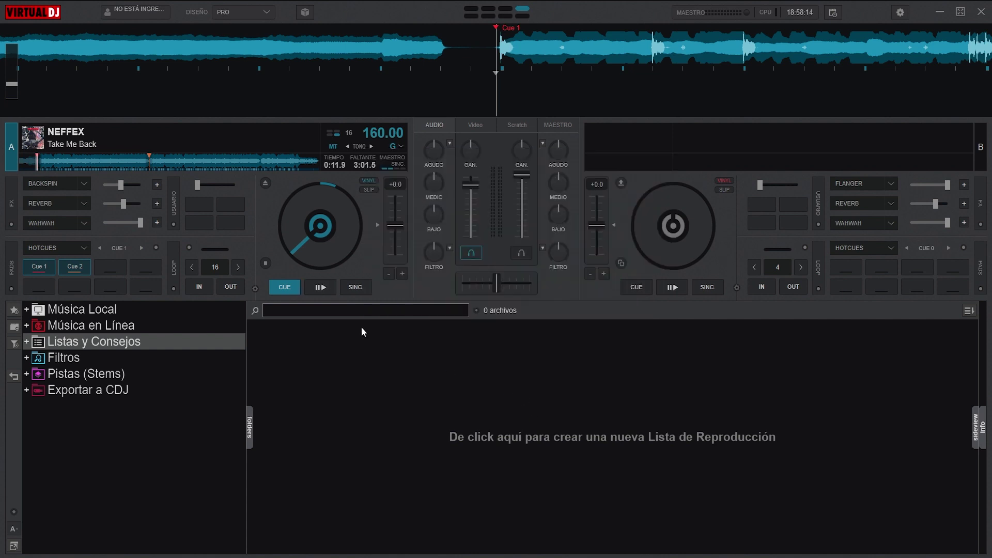
- Play deck A with AGUDO, MEDIO and BAJO cut, restore the MEDIO and AGUDO knobs, adjust the deck volume and return to Cue 1
click(330, 288)
drag(440, 152, 421, 269)
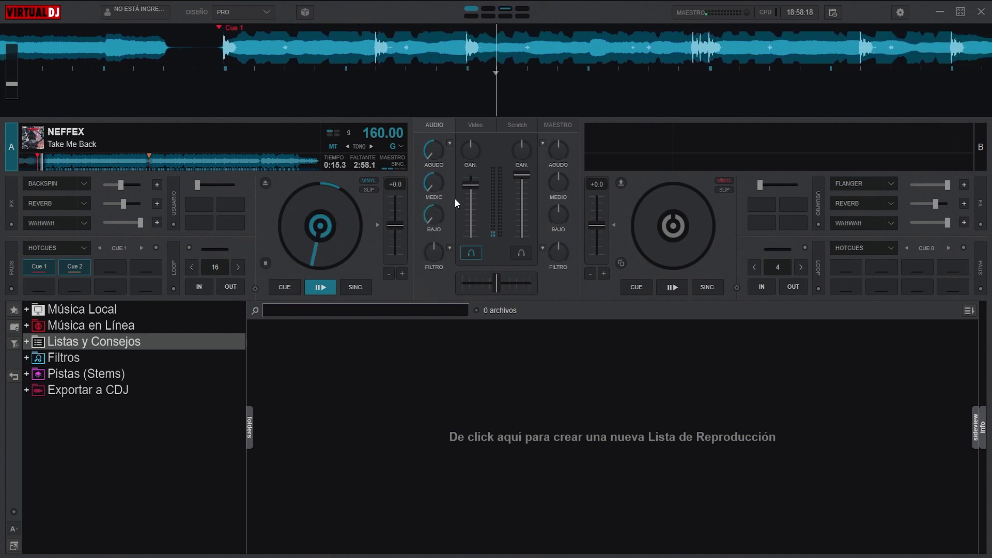
drag(467, 187, 465, 194)
double_click(435, 184)
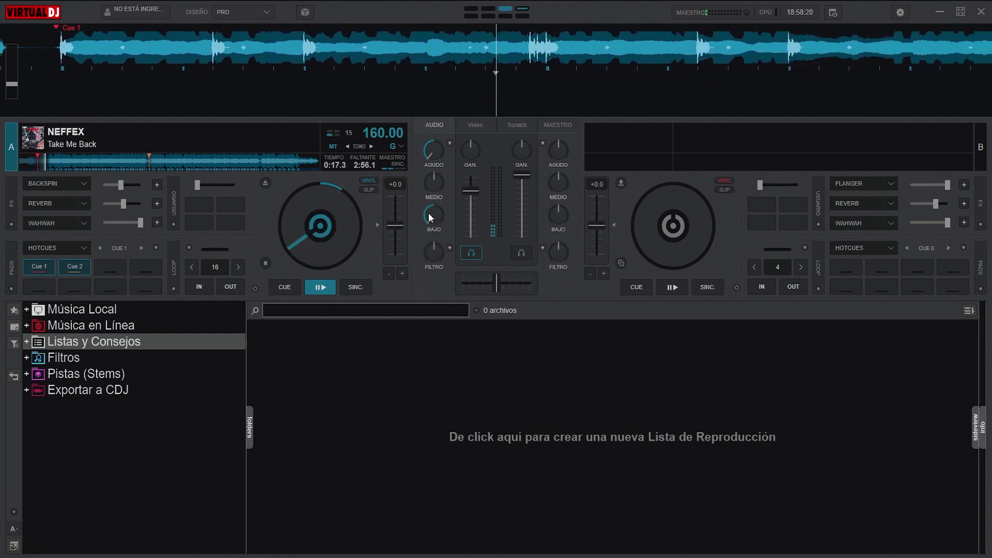
double_click(434, 153)
mouse_move(464, 189)
mouse_down()
mouse_move(463, 227)
mouse_move(471, 178)
mouse_up()
click(300, 287)
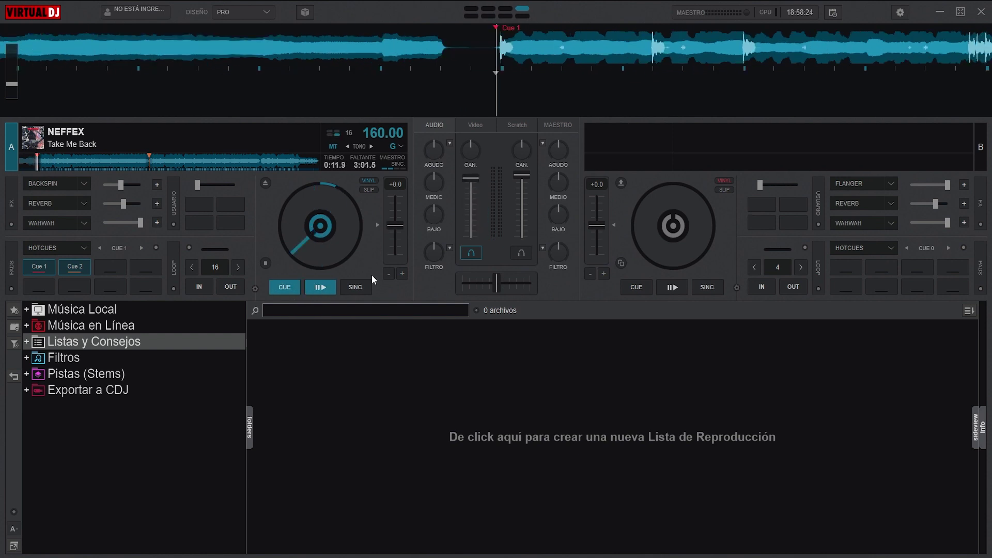
- Play deck A again while cutting AGUDO, MEDIO and BAJO, return to Cue 1 and reset the three EQ knobs
click(332, 289)
drag(438, 147, 439, 199)
double_click(434, 150)
drag(436, 213, 439, 228)
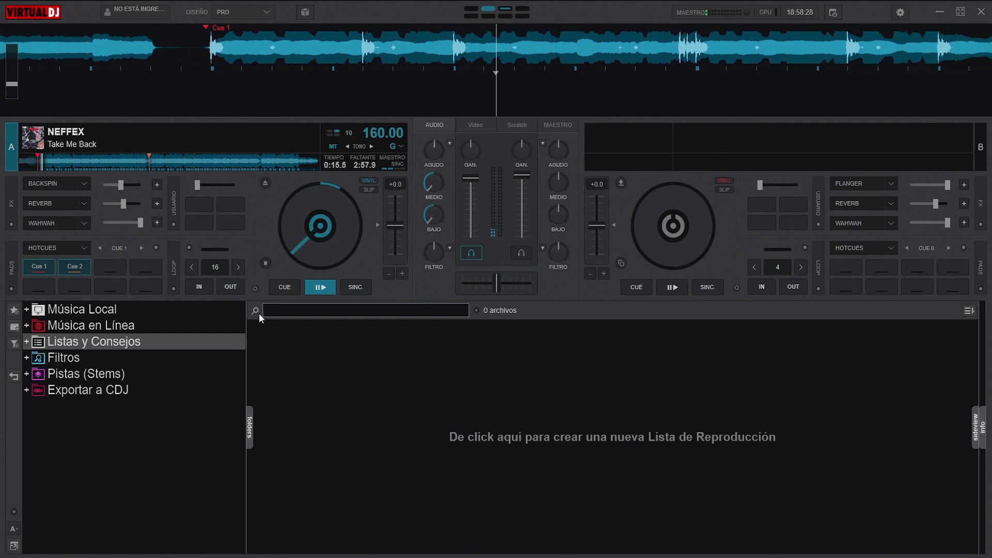
click(284, 287)
double_click(438, 216)
double_click(438, 182)
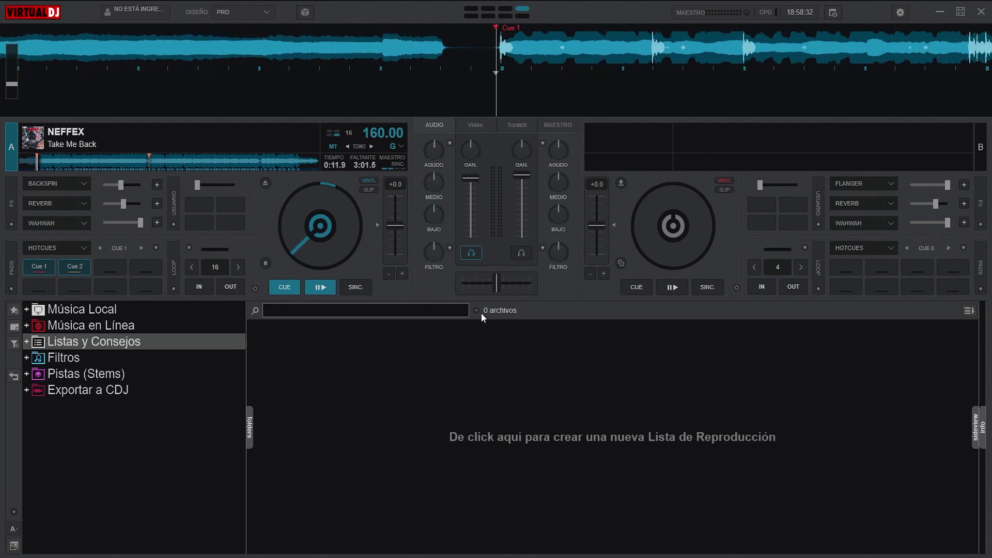
- Set the advanced EQ mode to EZRemix in the equalizer control
click(450, 145)
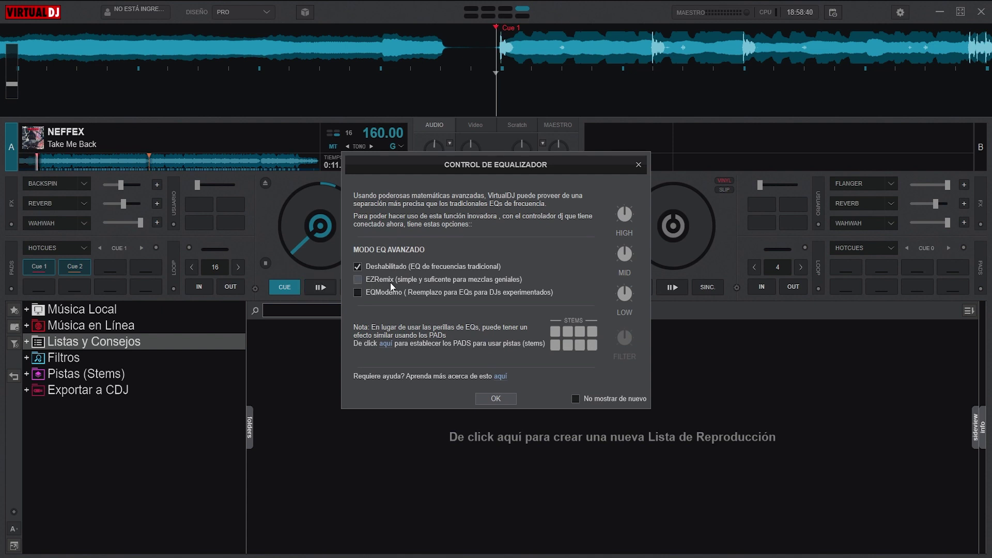
click(359, 280)
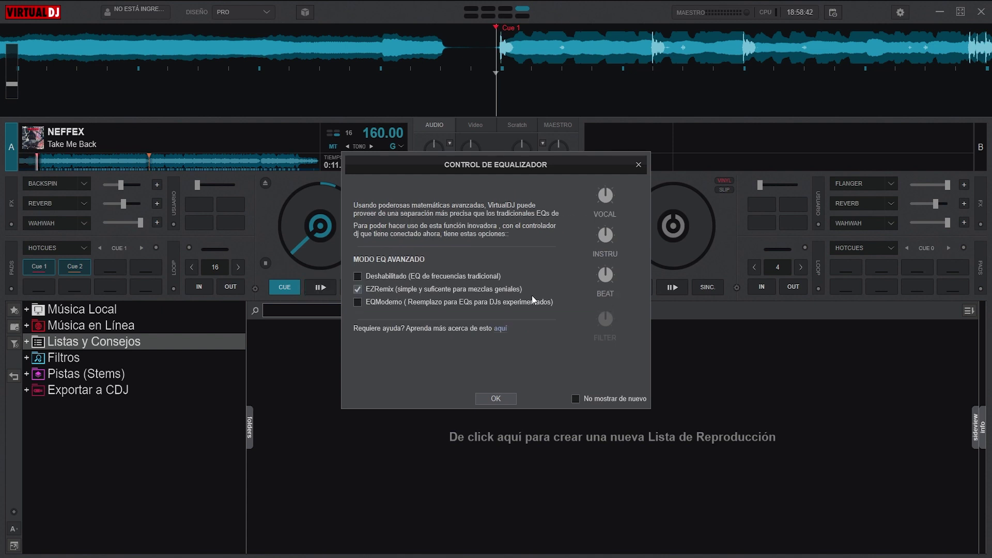
click(505, 401)
- Play deck A and audition the INSTRU and BEAT knobs, isolating each stem in turn and also cutting the beat
click(320, 289)
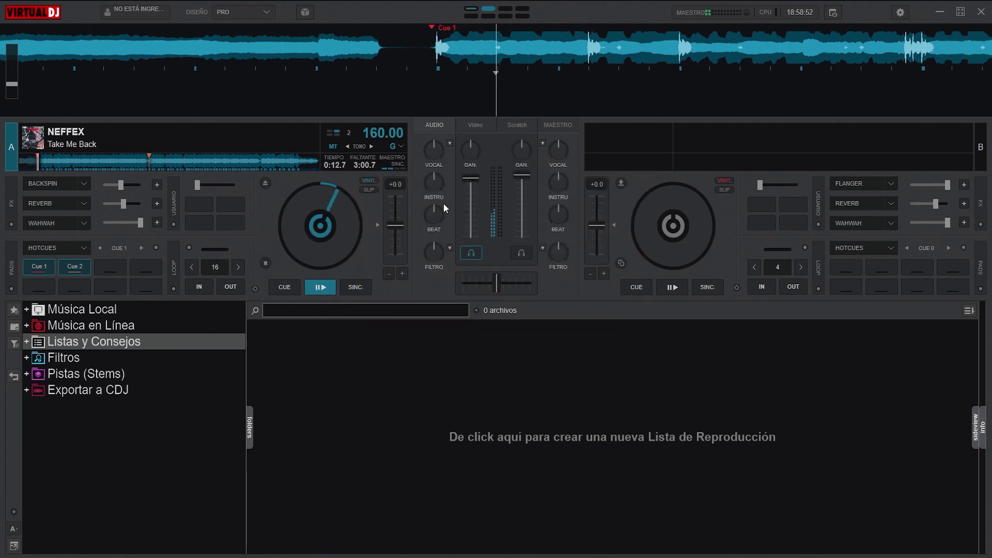
drag(418, 190, 409, 210)
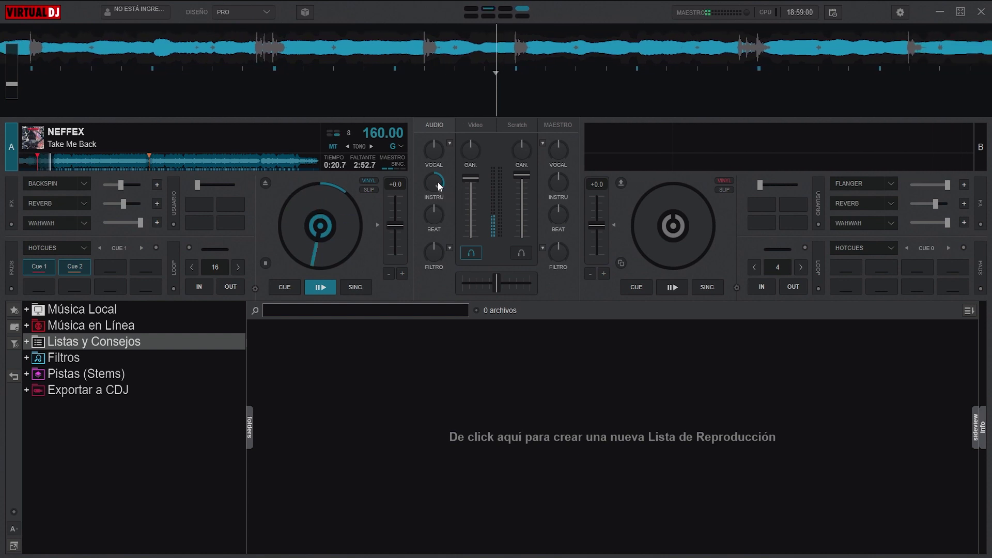
drag(438, 182, 424, 255)
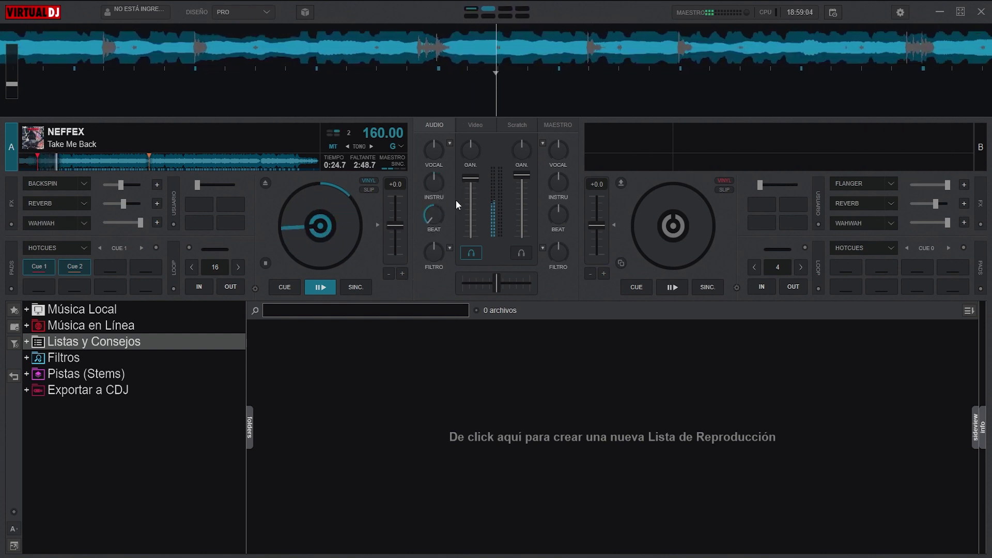
drag(472, 202, 468, 173)
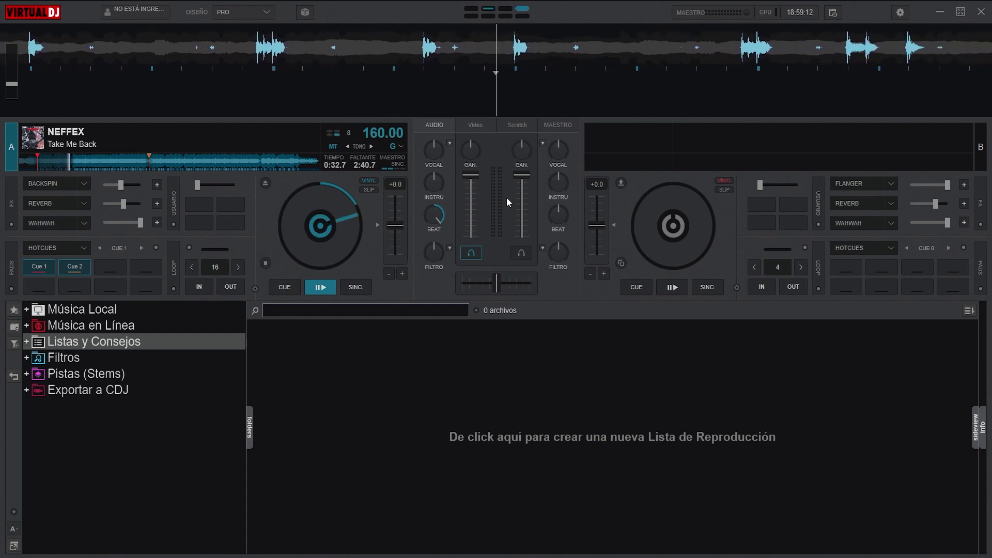
- Reset BEAT, cut and isolate the vocals with the VOCAL knob, reset it and return deck A to Cue 1
click(444, 215)
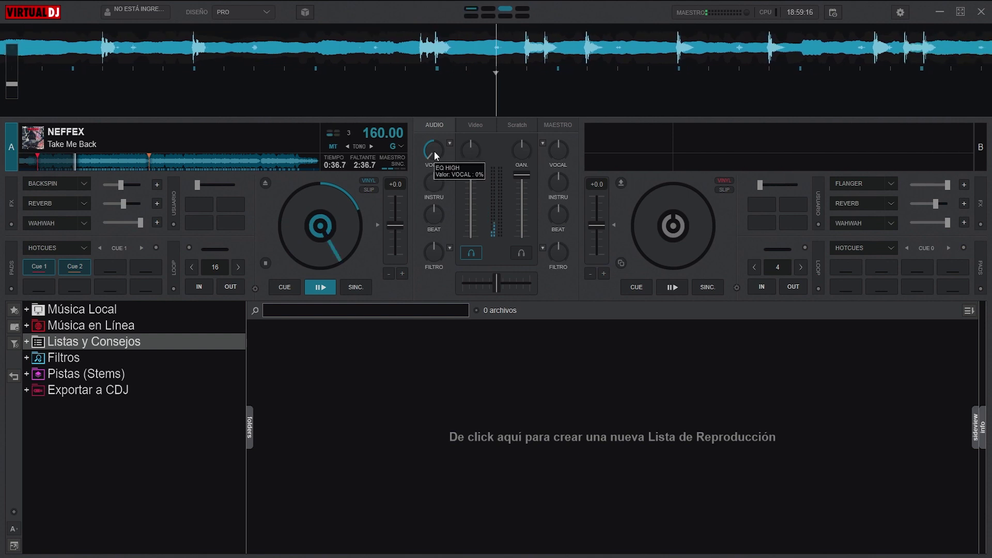
click(432, 151)
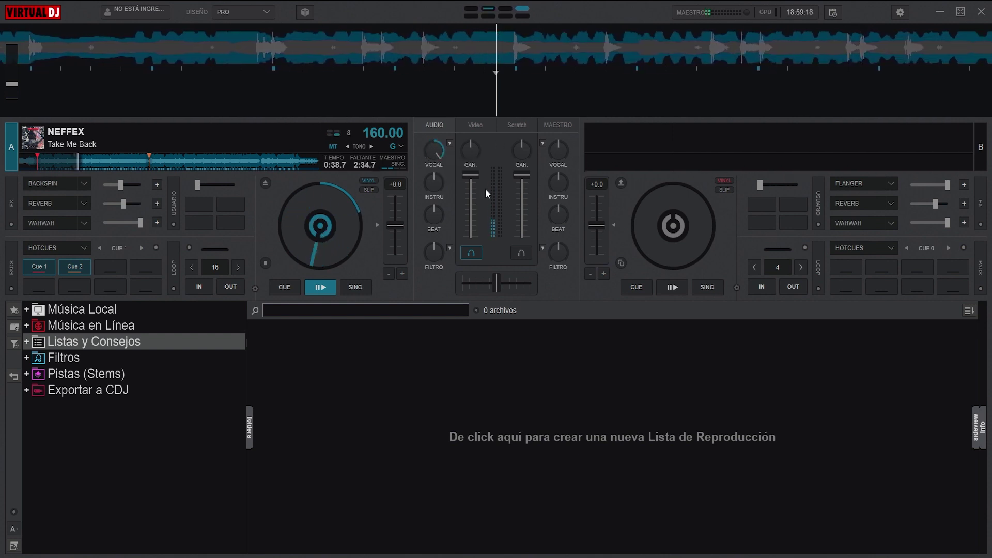
click(435, 152)
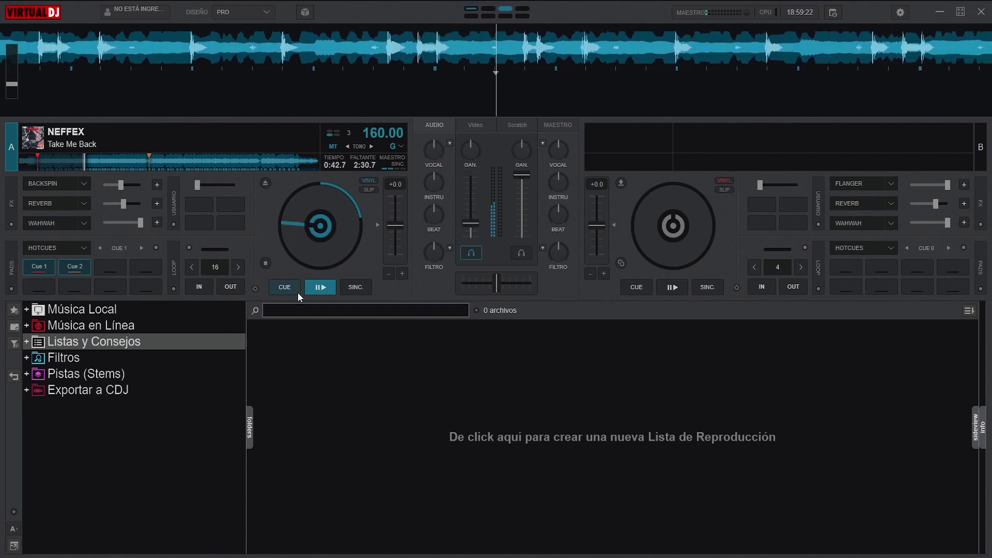
click(298, 292)
- Set the advanced EQ mode to EQModerno in the equalizer control
click(450, 145)
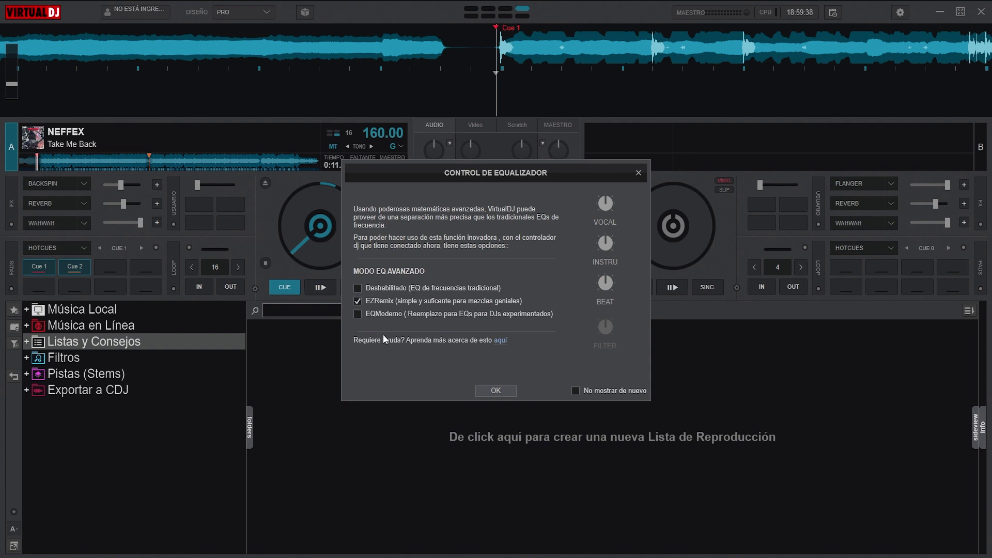
click(360, 314)
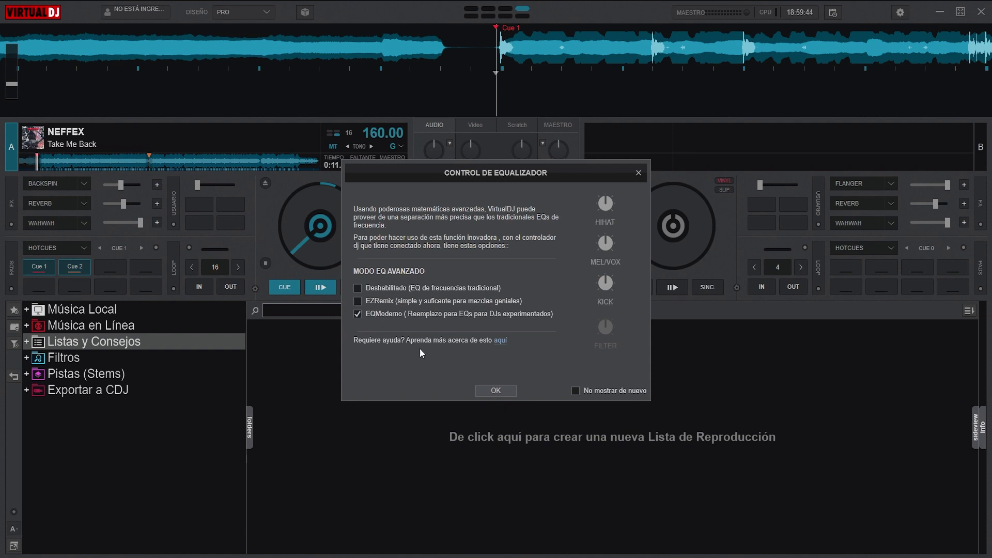
click(495, 392)
- Play deck A, audition the HIHAT, MEL/VOZ and KICK knobs, reset them and return to Cue 1
click(321, 287)
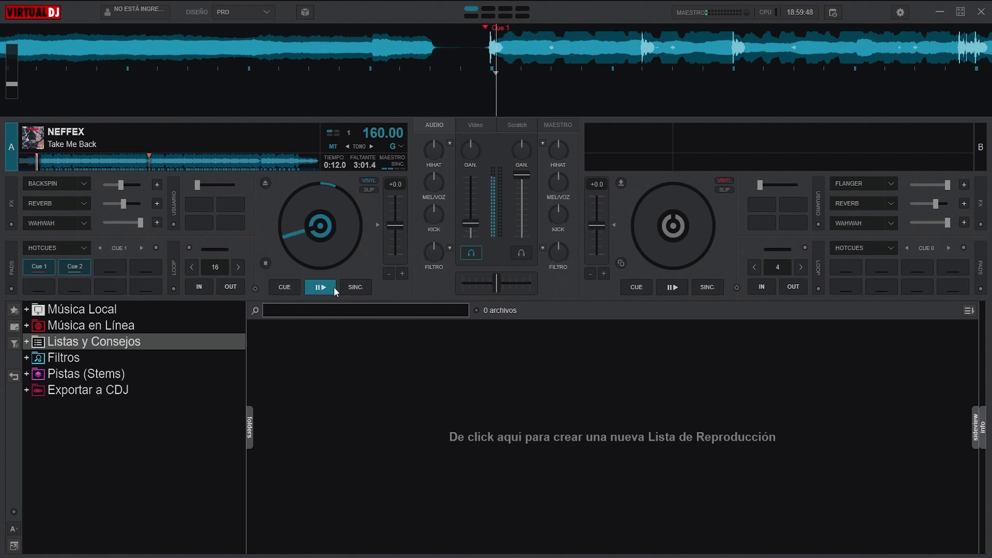
drag(471, 214, 392, 269)
mouse_move(434, 153)
mouse_down()
mouse_move(500, 149)
mouse_move(436, 167)
mouse_up()
double_click(434, 155)
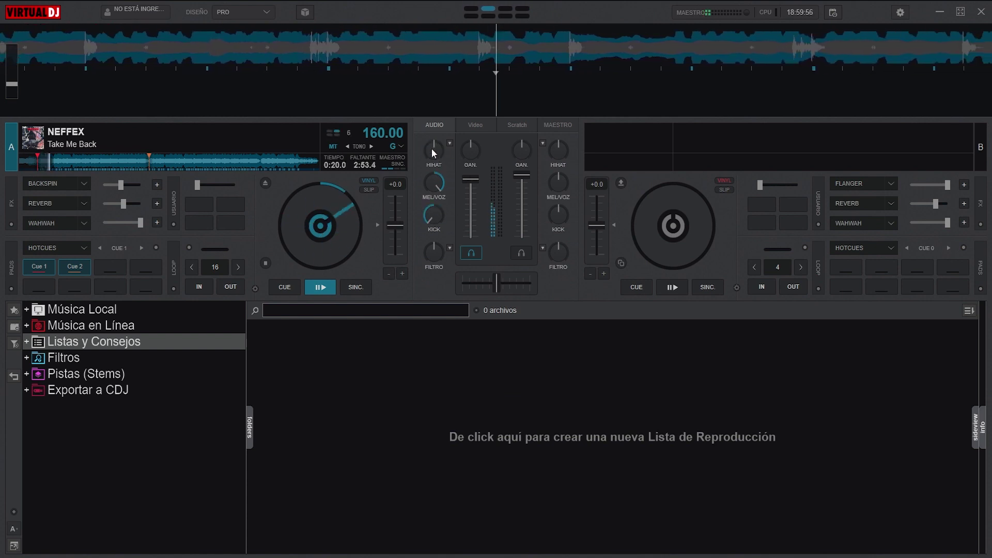
double_click(433, 181)
click(285, 287)
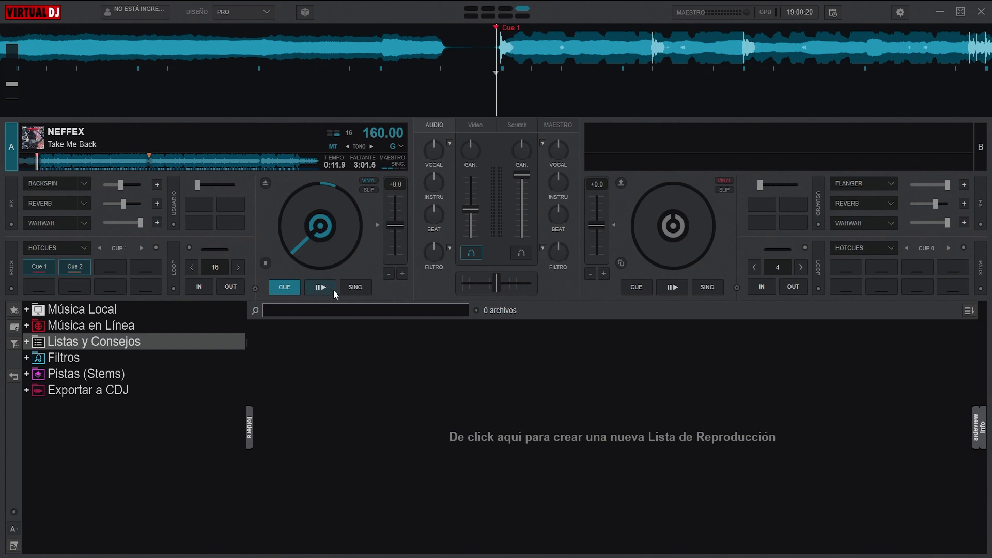
- Compare EQModerno with EZRemix in the equalizer control and keep EZRemix as the advanced EQ mode
click(450, 144)
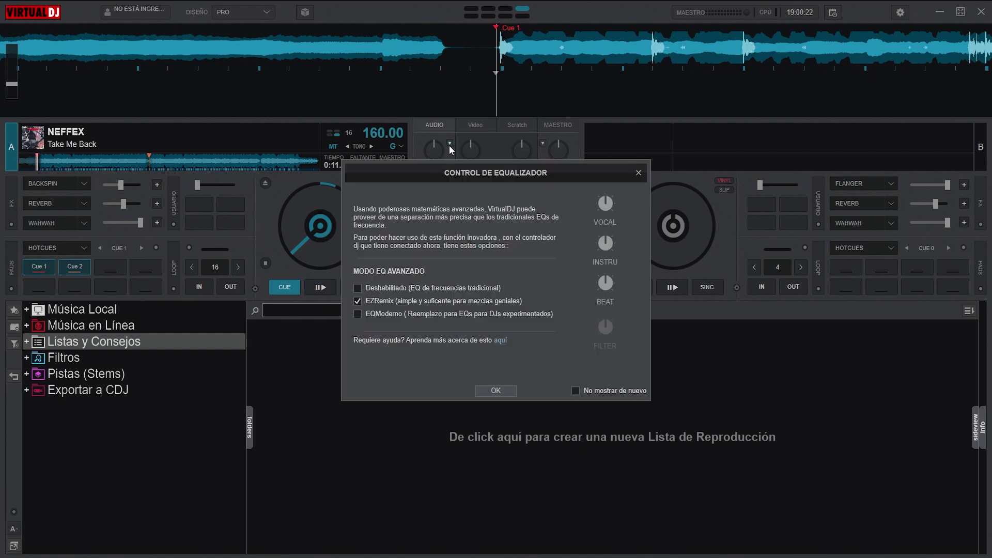
click(361, 314)
click(361, 301)
click(362, 312)
click(360, 305)
click(486, 391)
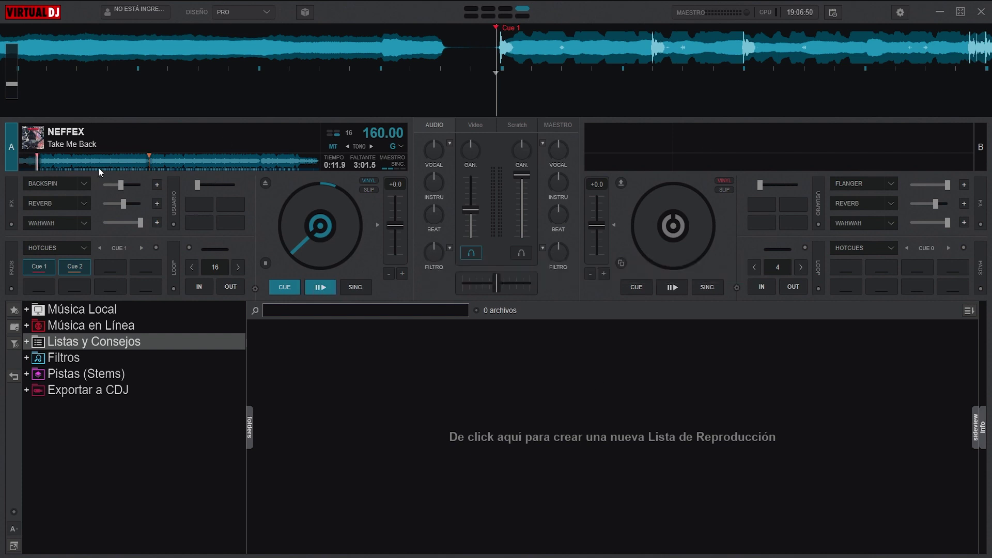
- Show the stems page on deck A's pads, enable the Instrumental pad and raise the deck volume slightly
click(82, 250)
click(106, 290)
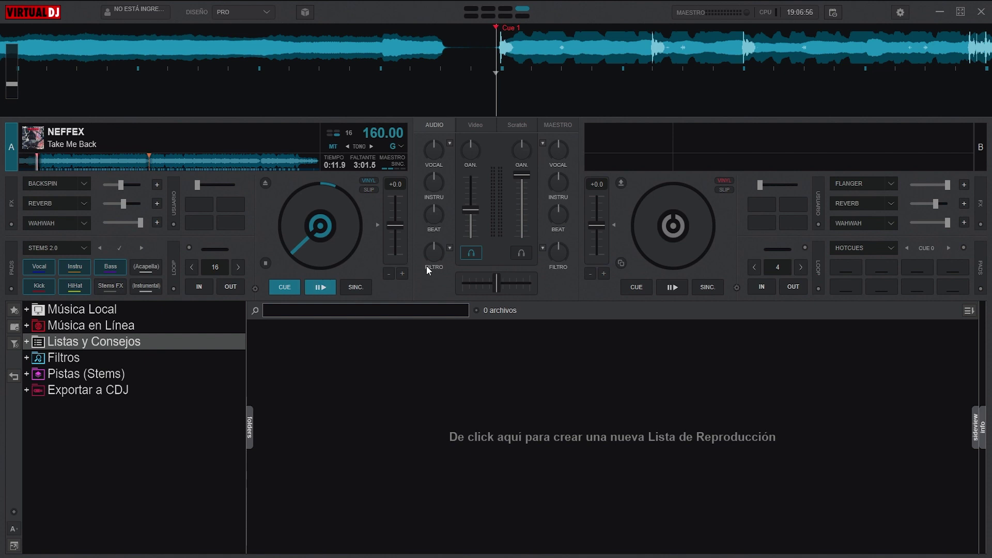
drag(472, 213, 471, 203)
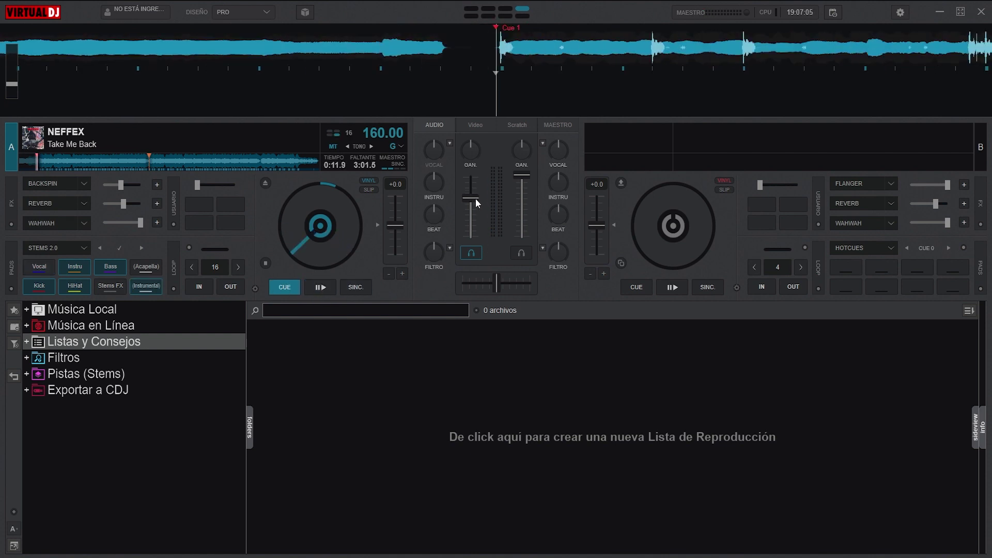
mouse_move(476, 199)
mouse_move(535, 275)
click(604, 274)
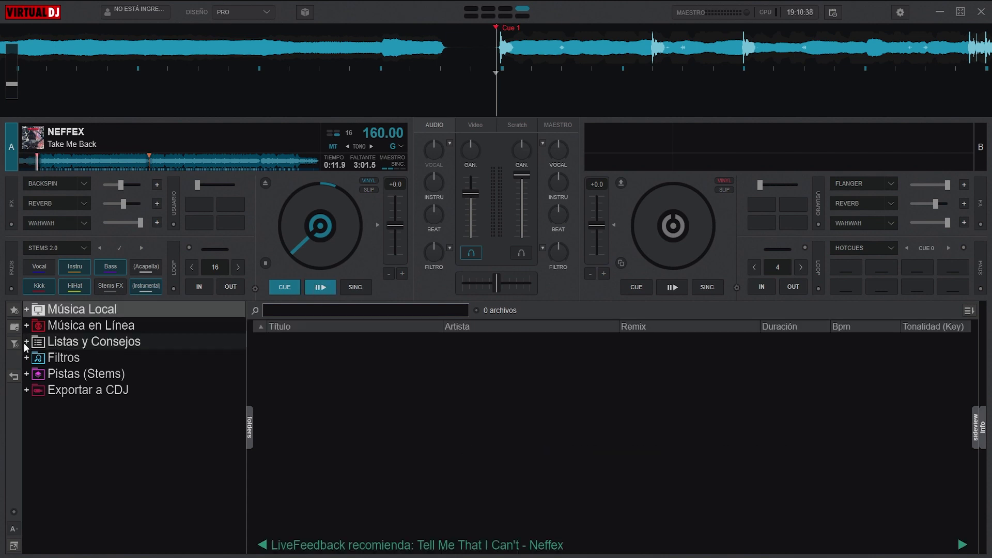
- Expand Listas y Consejos and its Listas de Reproducción, and open the 7.- LATINO 2000s. playlist
click(26, 342)
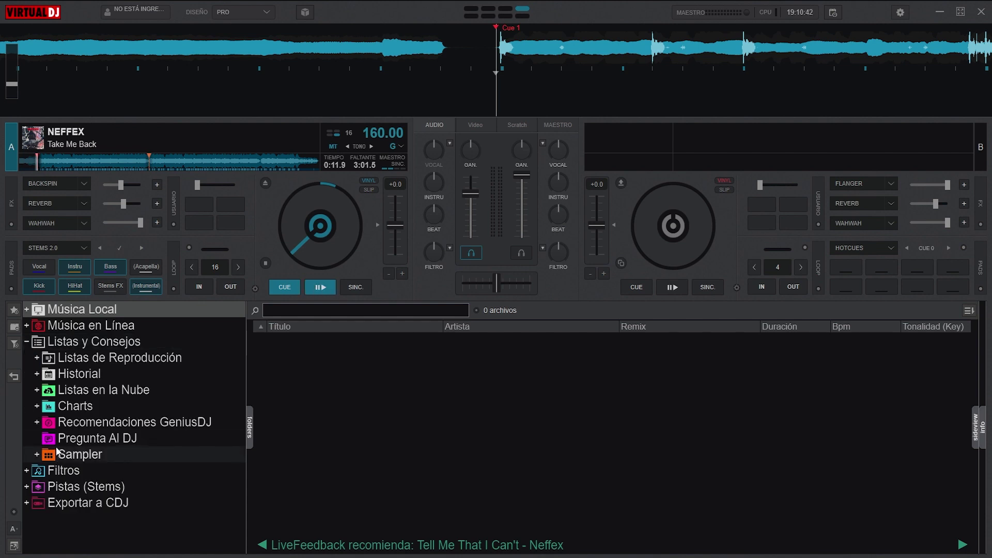
click(36, 357)
click(106, 423)
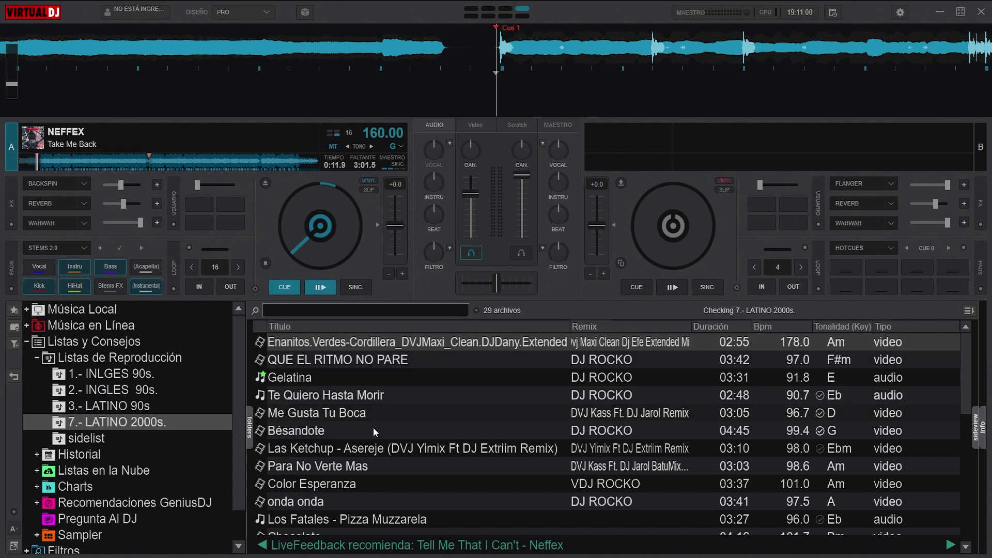
- Prepare the stem separation (Preparar Separación de Pistas) for the Enanitos Verdes Cordillera video, the playlist's first entry
right_click(319, 350)
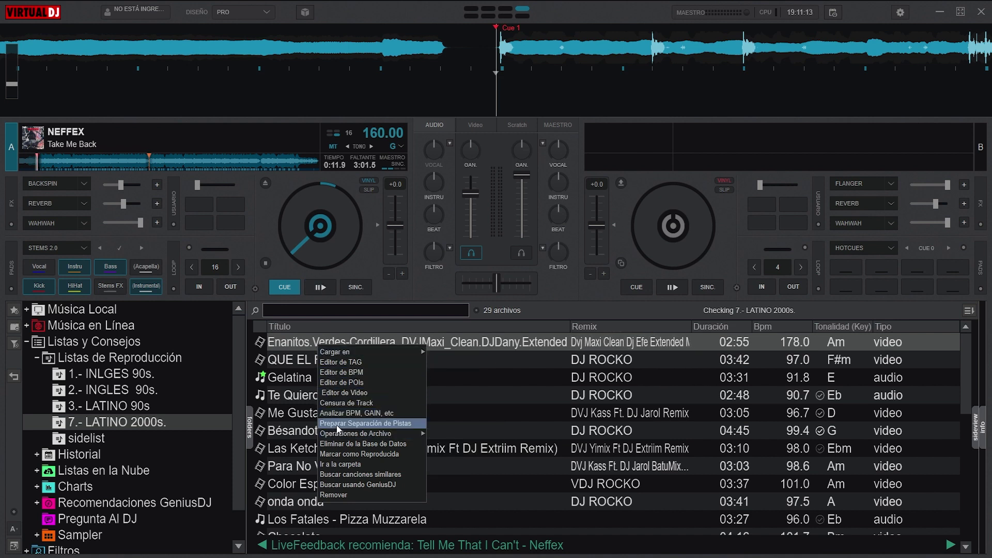
click(378, 428)
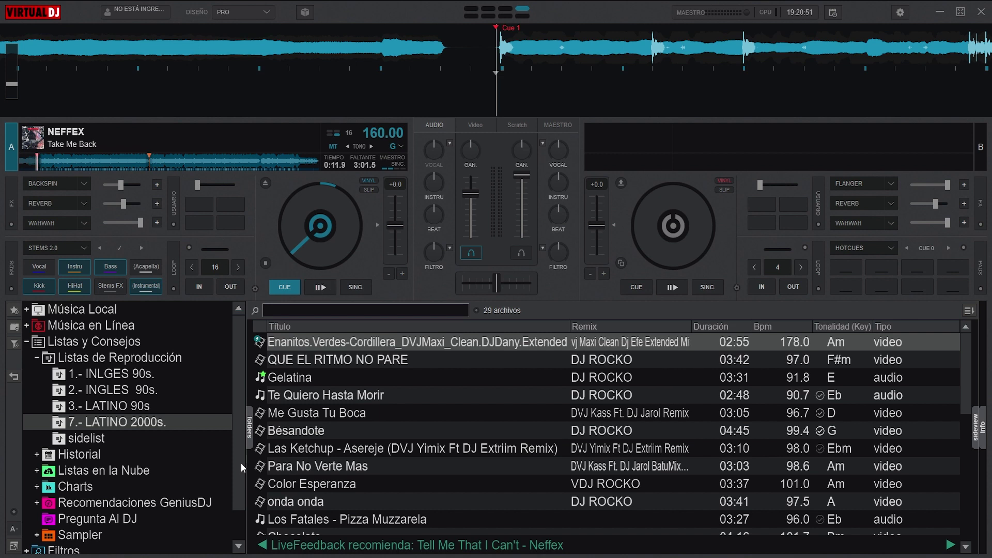
scroll(241, 463, down, 1)
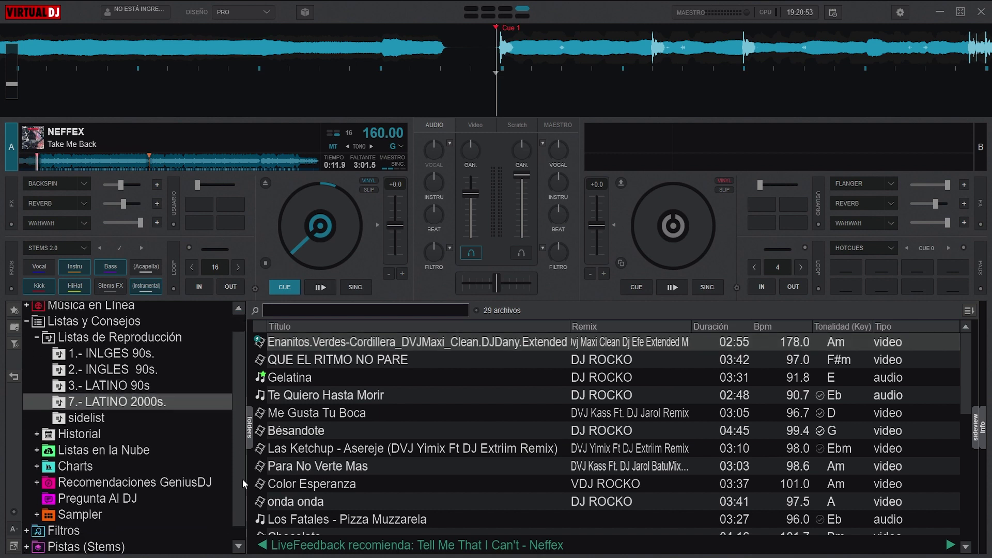
scroll(243, 479, down, 1)
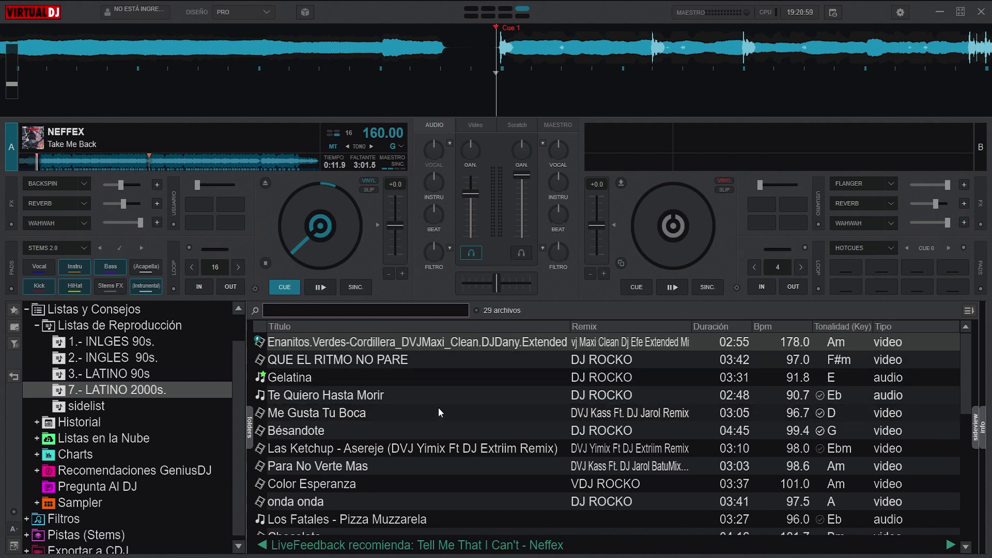
- Expand Pistas (Stems) in the folder tree and open its Preparadas list
scroll(241, 486, down, 1)
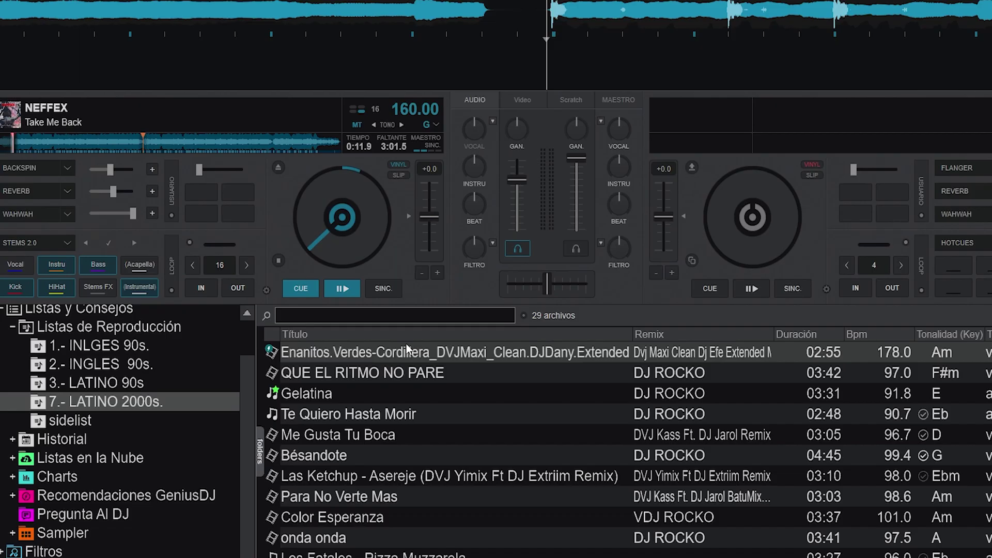
scroll(199, 462, down, 2)
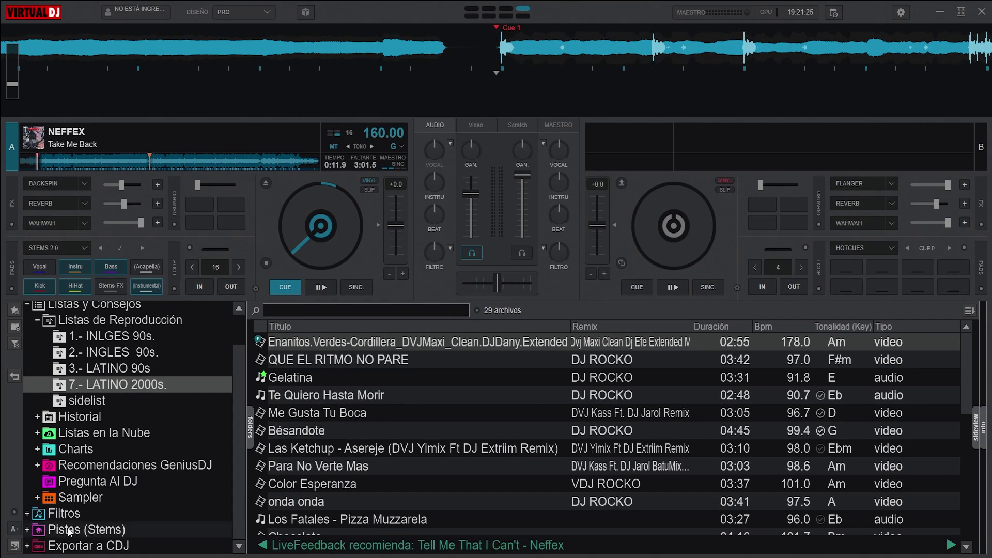
click(201, 531)
scroll(201, 532, down, 1)
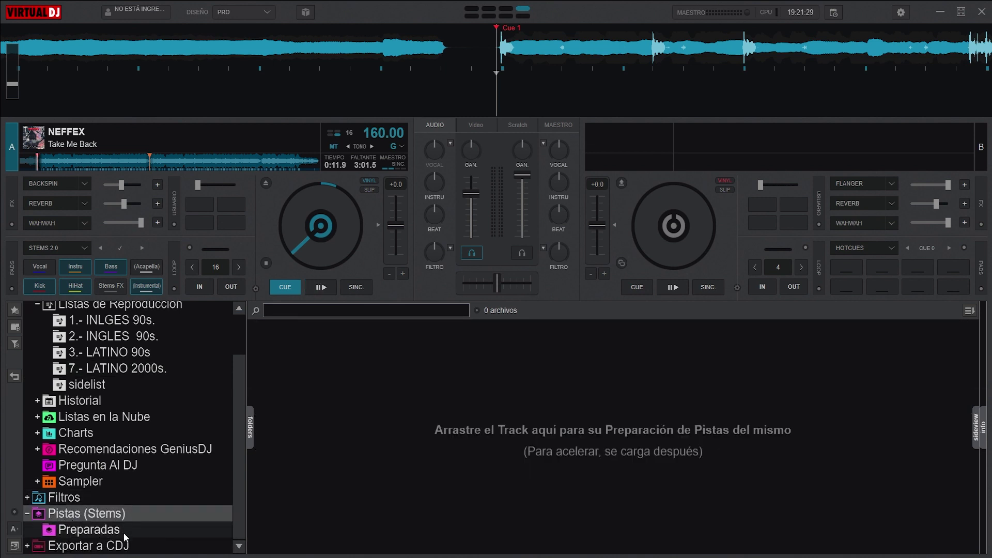
click(94, 532)
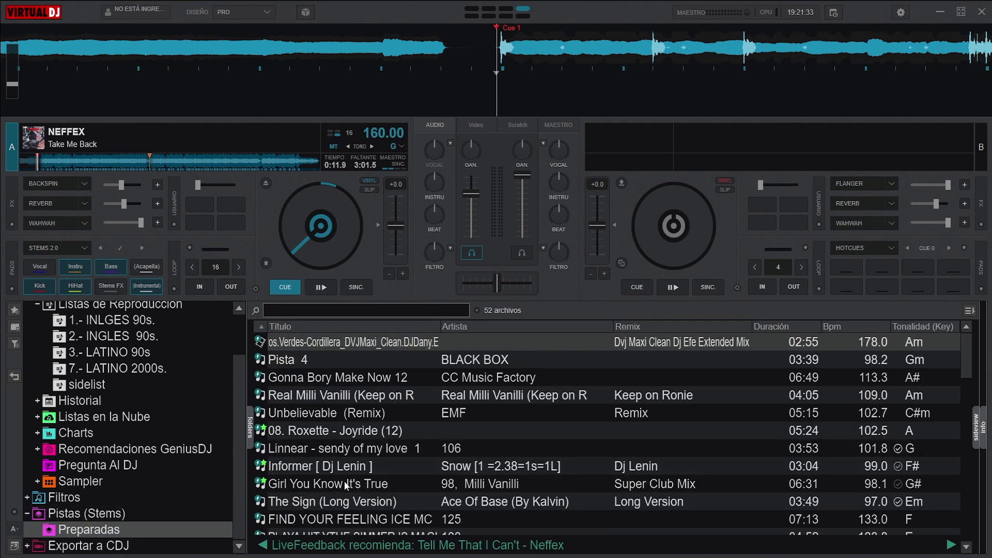
- Look through the tracks in the Preparadas list whose stems are already prepared, from the first entries to the last and back
scroll(421, 482, down, 3)
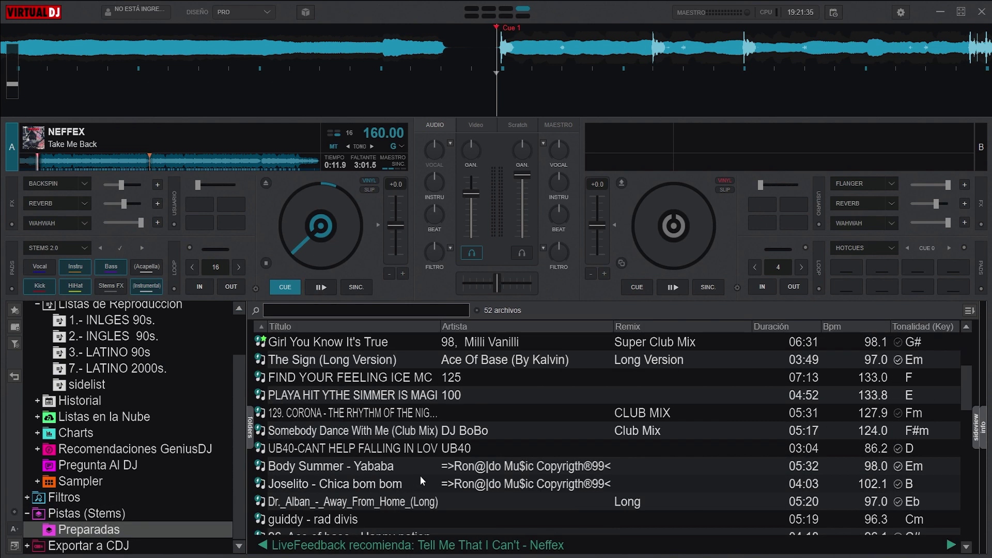
scroll(420, 476, down, 4)
scroll(421, 475, up, 7)
scroll(421, 476, down, 5)
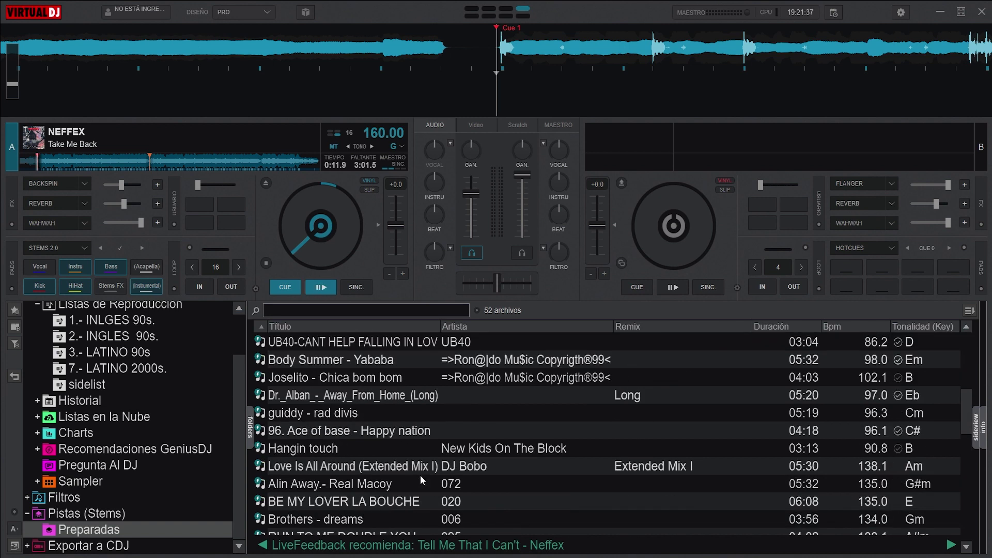
scroll(421, 475, down, 8)
scroll(420, 475, up, 5)
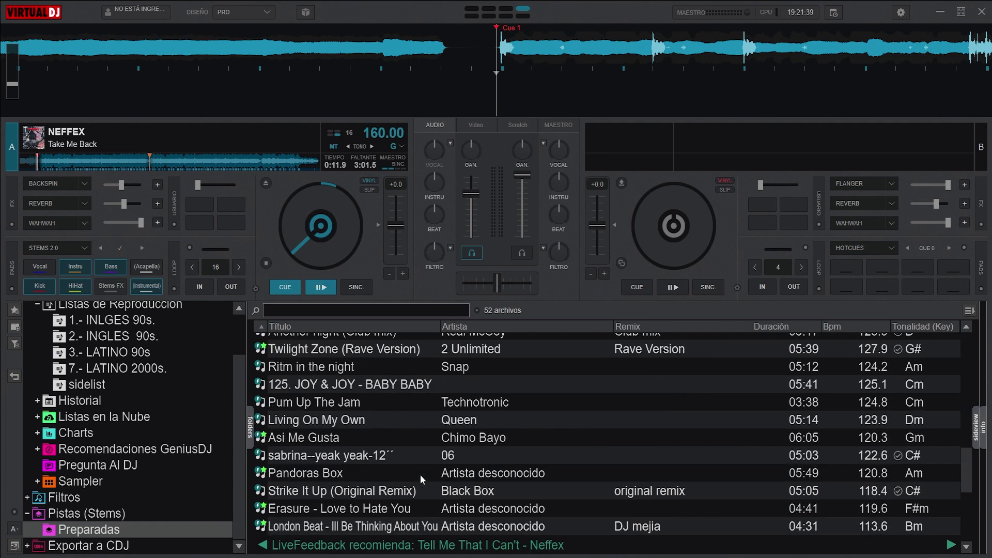
scroll(420, 475, up, 5)
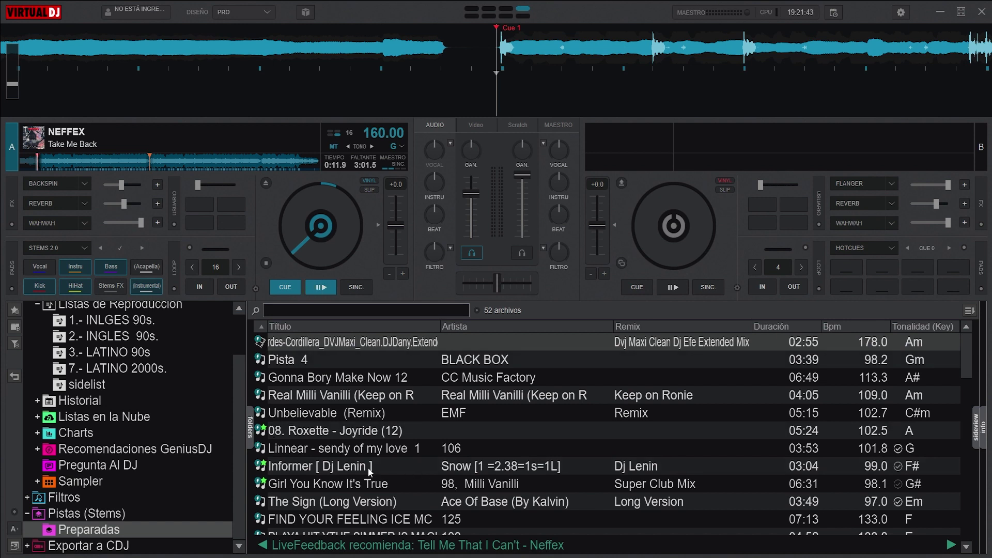
scroll(368, 468, down, 10)
scroll(372, 471, up, 4)
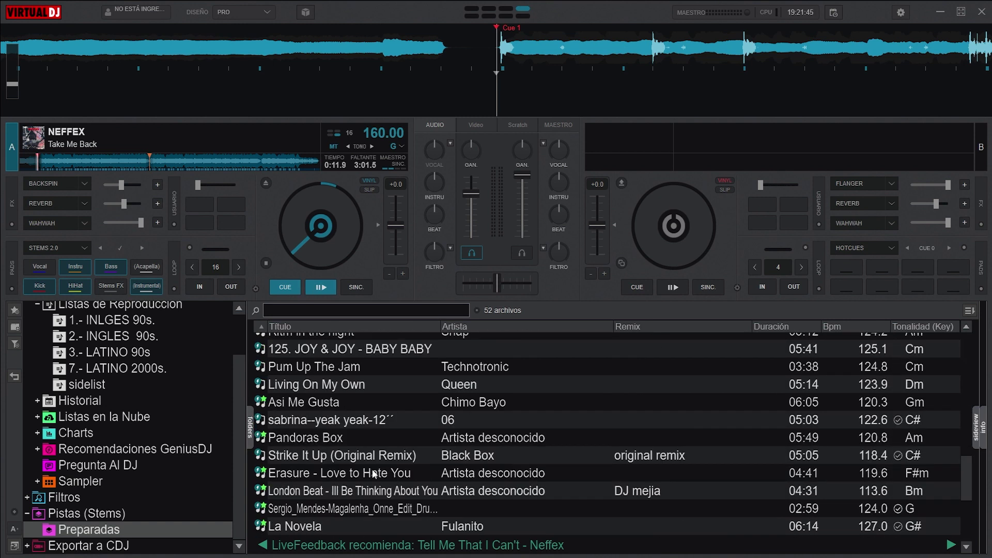
scroll(373, 470, up, 7)
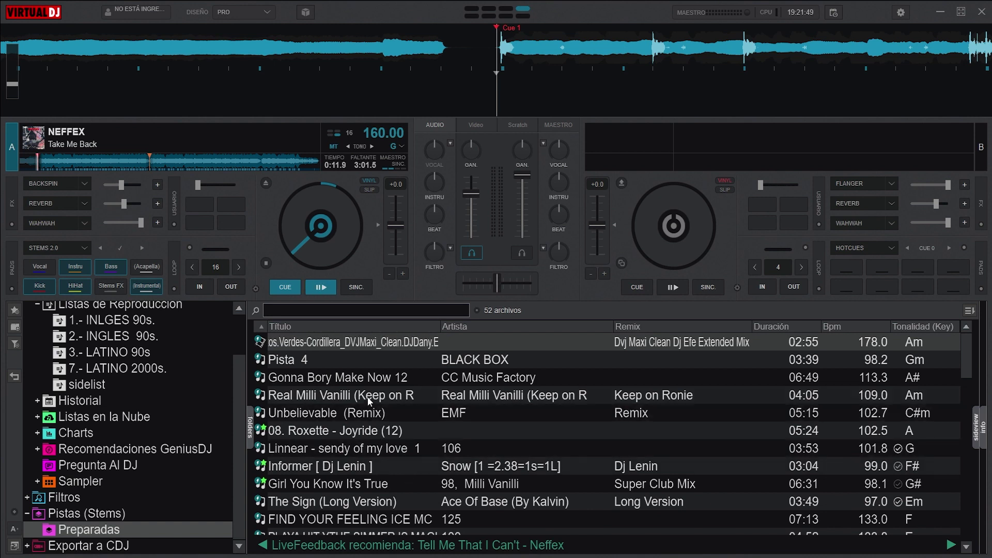
- Open the 2.- INGLES 90s. playlist and show the Preparar Separación de Pistas option for Broken Hearted Woman [Club Mix] without applying it
drag(235, 441, 239, 411)
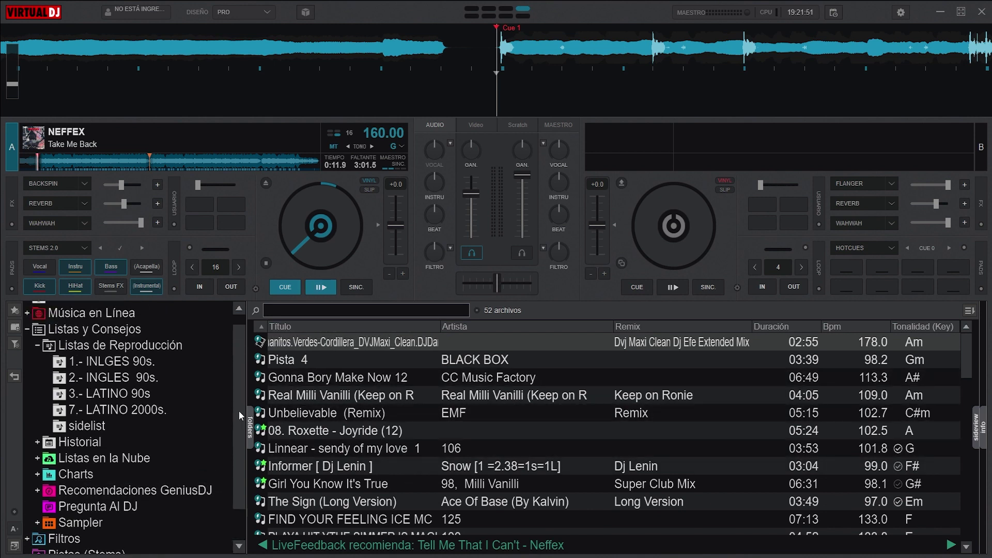
click(128, 363)
click(148, 378)
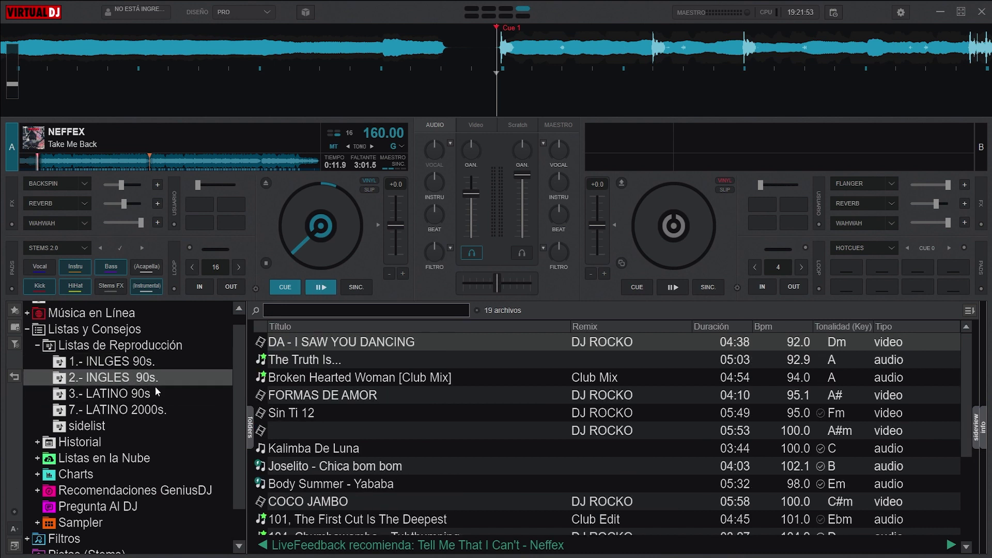
right_click(349, 377)
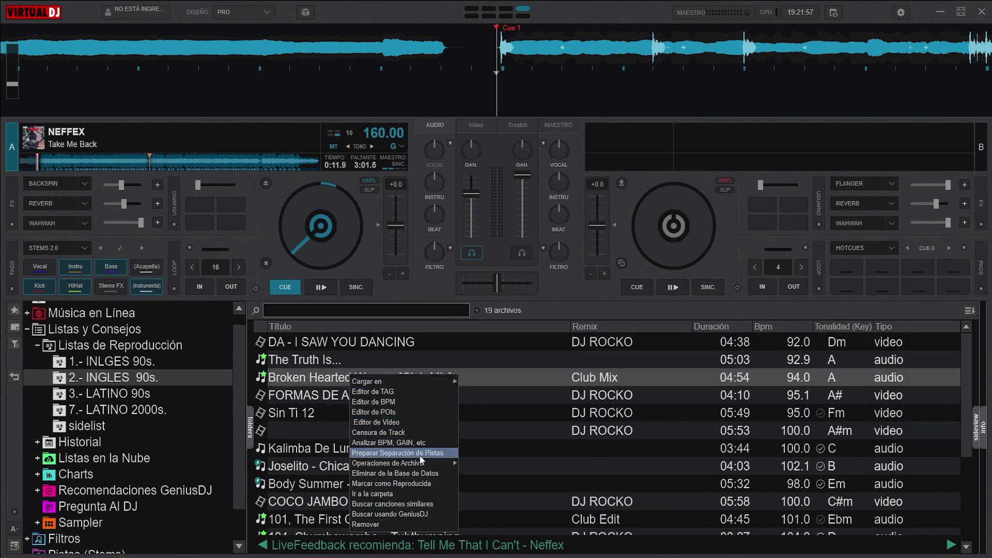
click(320, 397)
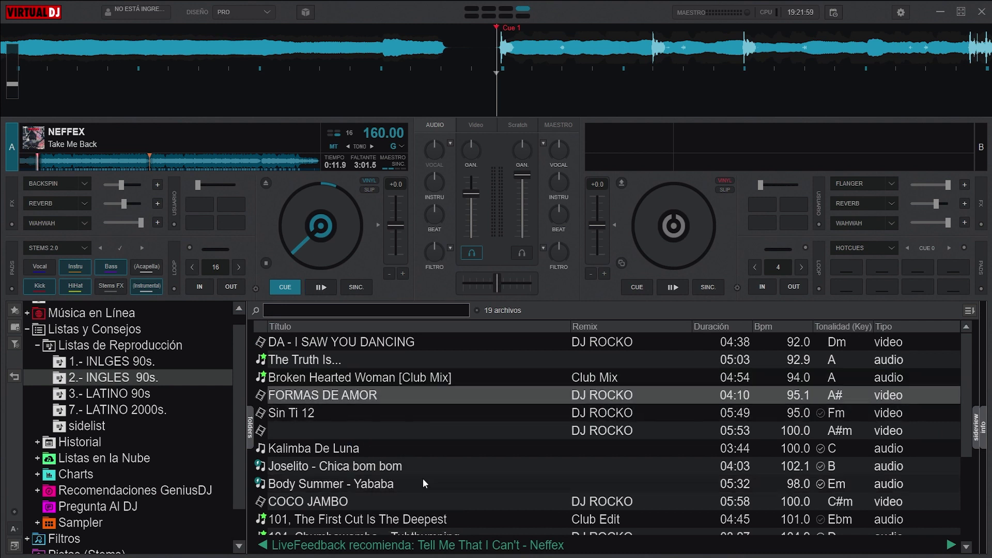
- Prepare the stem separation (Preparar Separación de Pistas) for the whole 7.- LATINO 2000s. playlist as a group
click(111, 412)
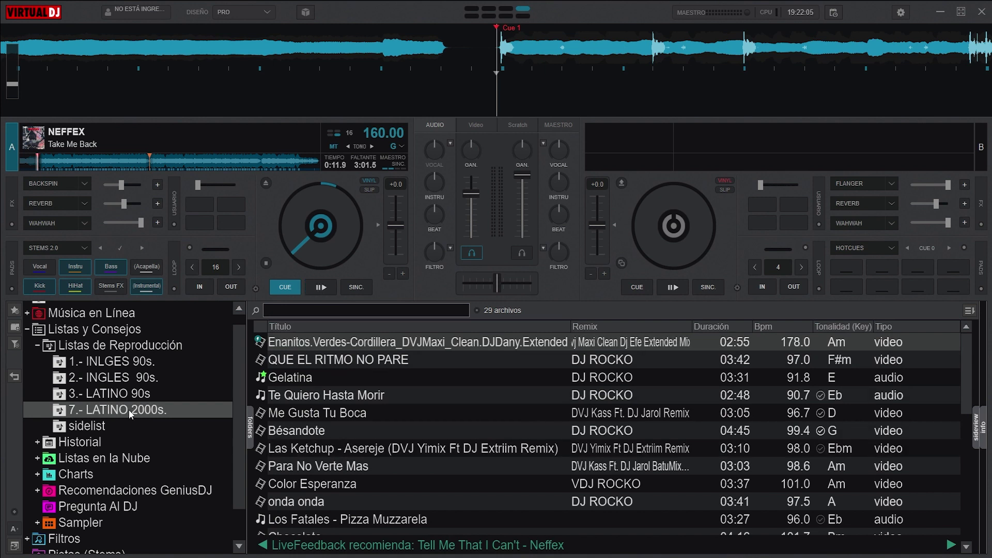
right_click(112, 409)
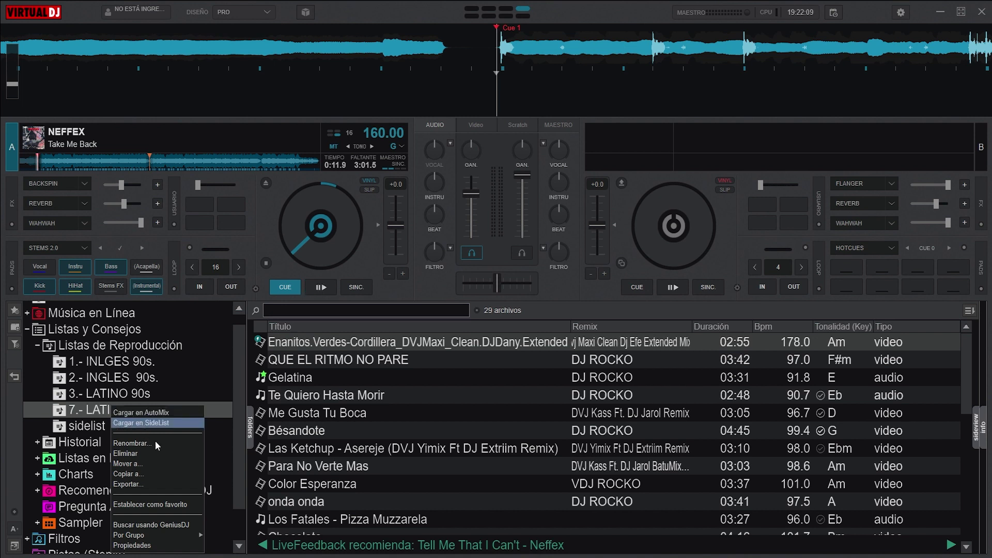
mouse_move(170, 532)
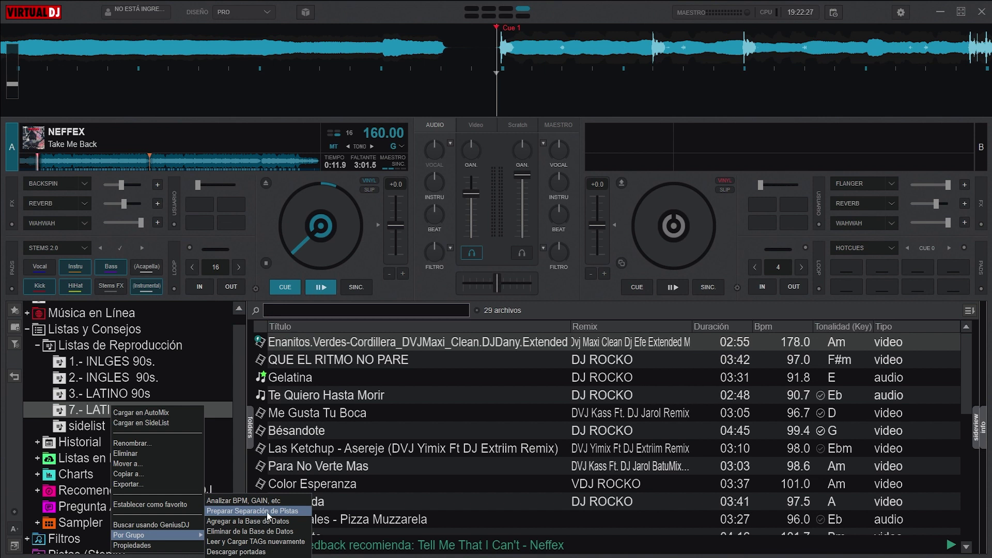
click(267, 514)
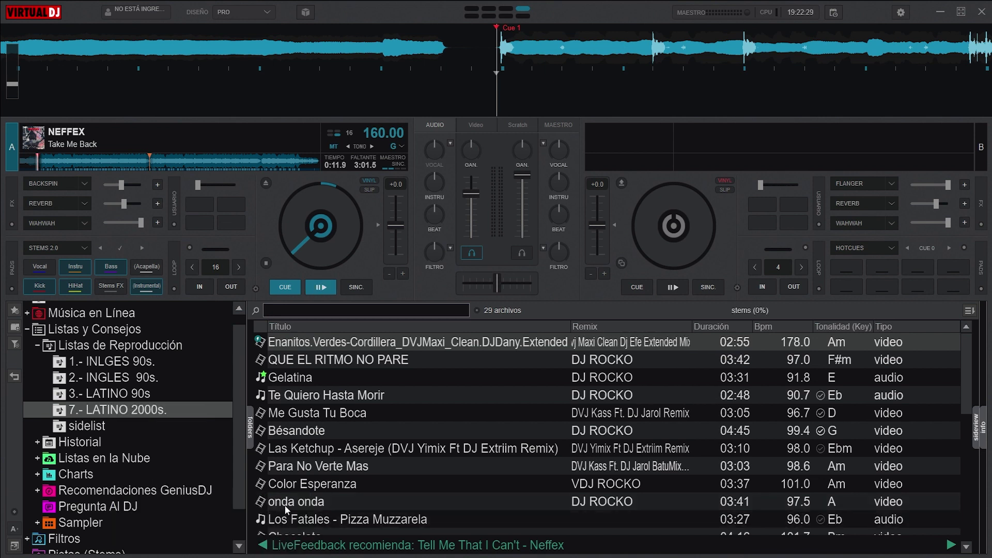